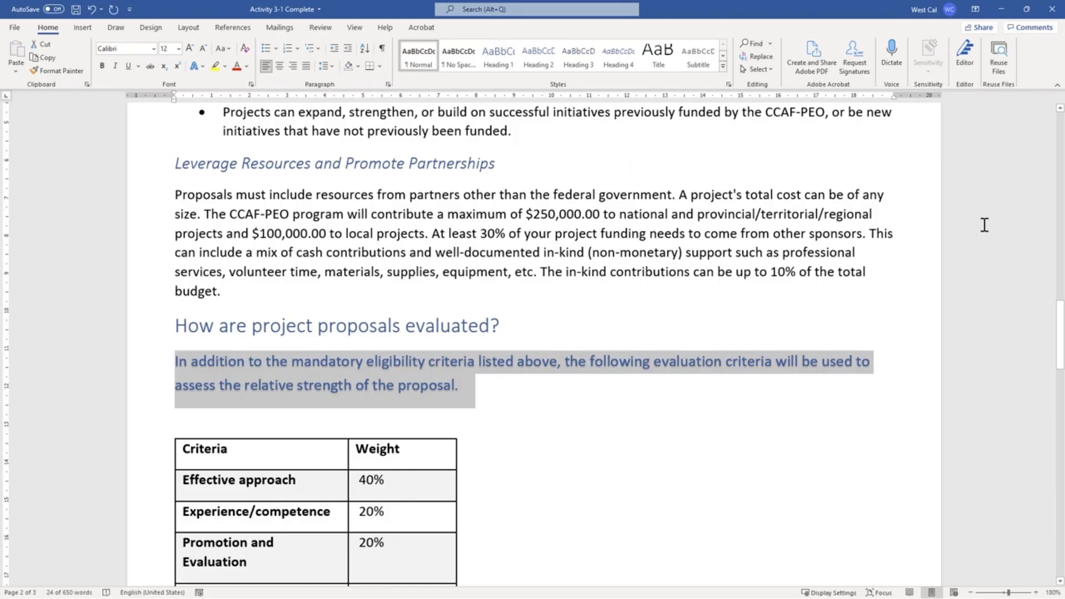
# Browse the list of available fonts and close it without choosing one
pyautogui.click(984, 225)
pyautogui.click(153, 48)
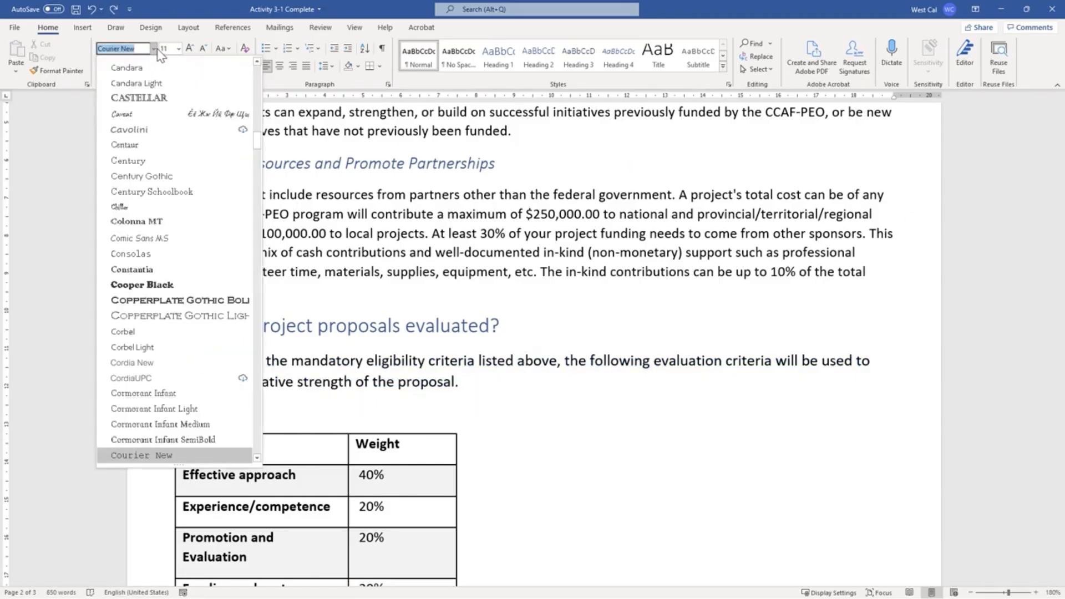
pyautogui.scroll(-6, 212, 199)
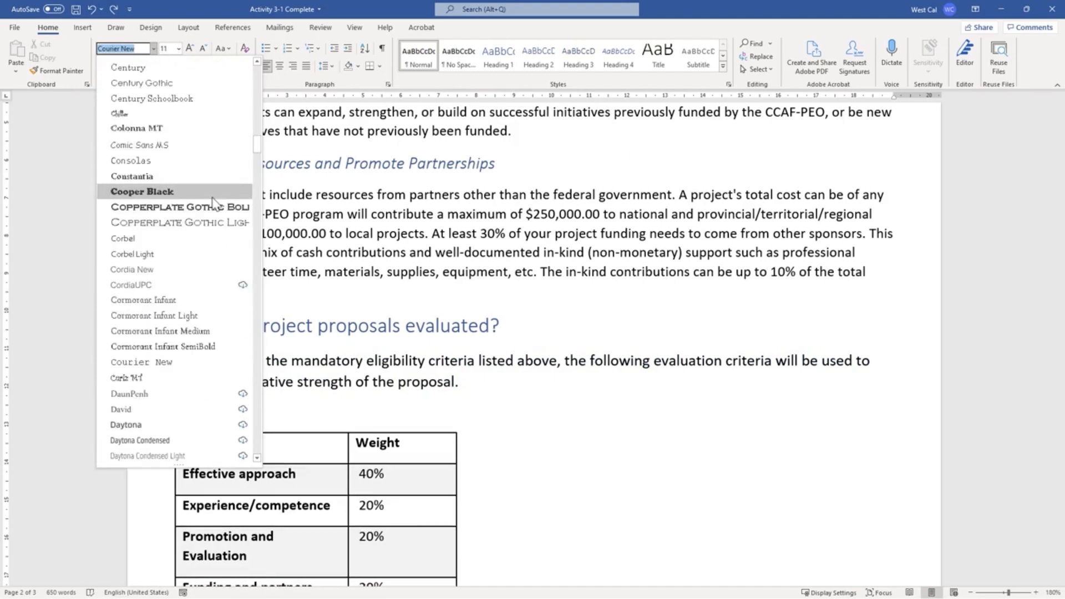
pyautogui.scroll(-5, 212, 198)
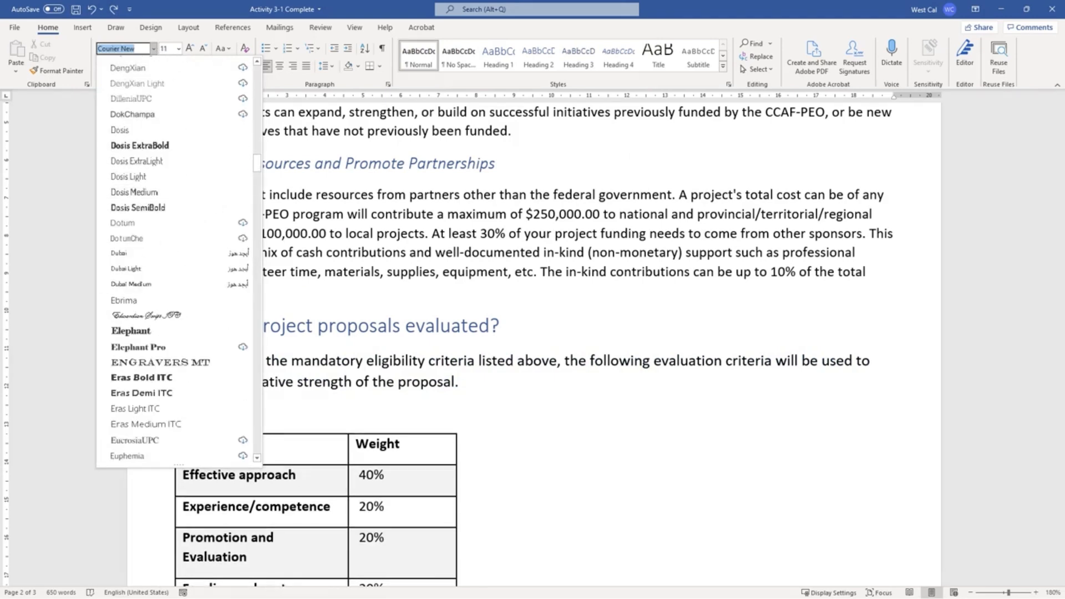
pyautogui.press('Escape')
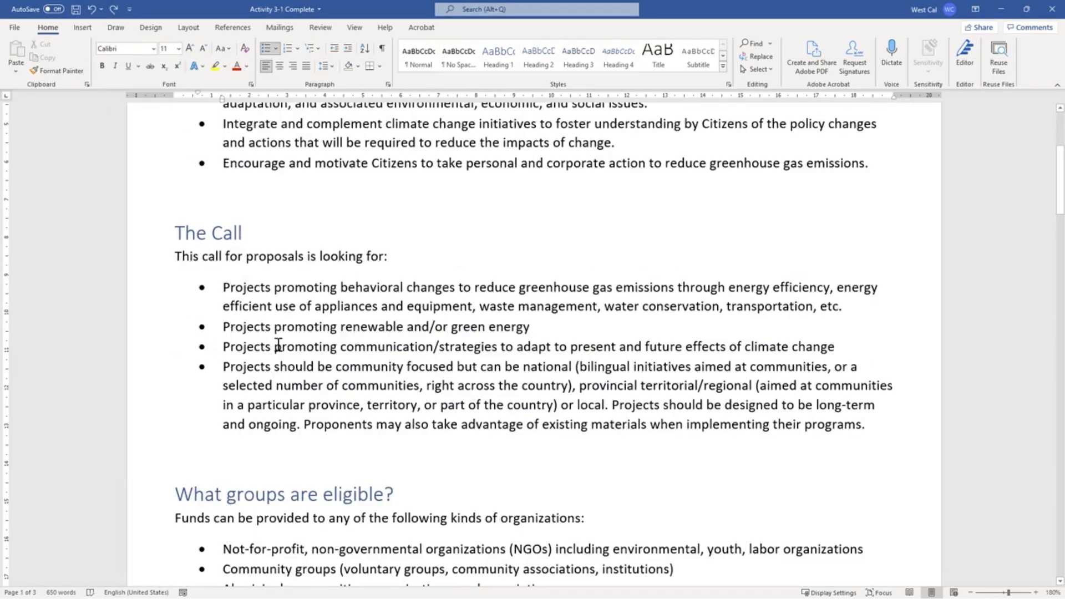
# Try the Copperplate Gothic Bold font on the third bullet under The Call, about communication/strategies
pyautogui.moveTo(224, 347); pyautogui.dragTo(855, 347)
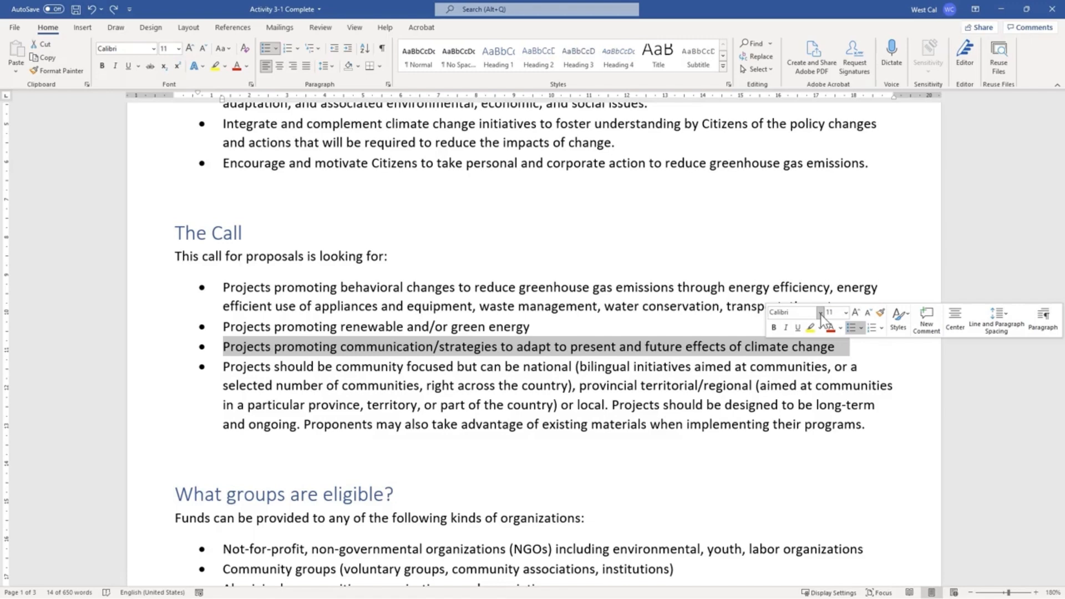
pyautogui.click(821, 314)
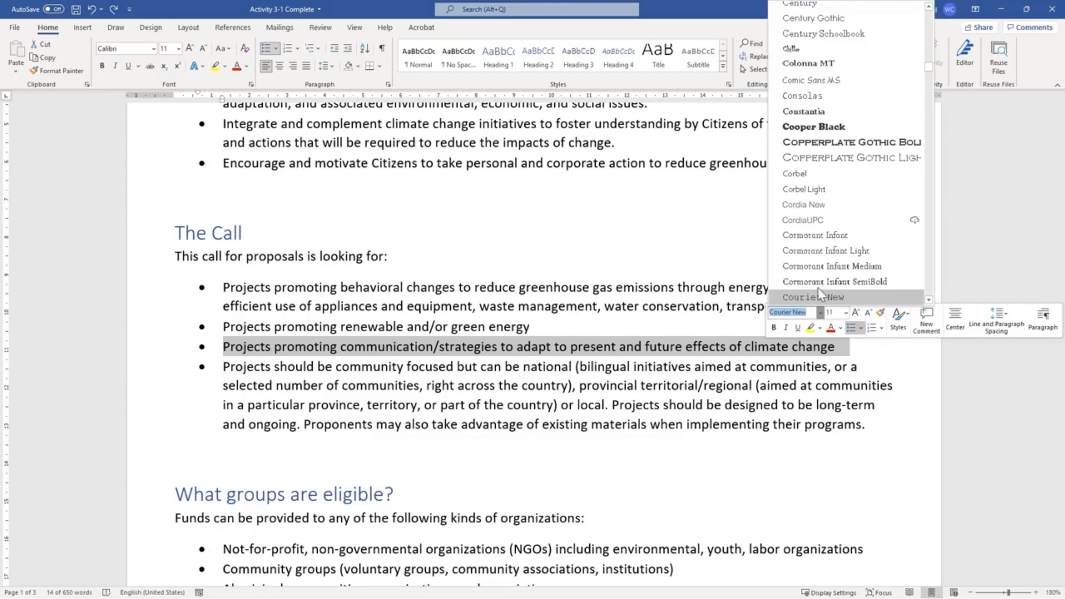
pyautogui.click(810, 142)
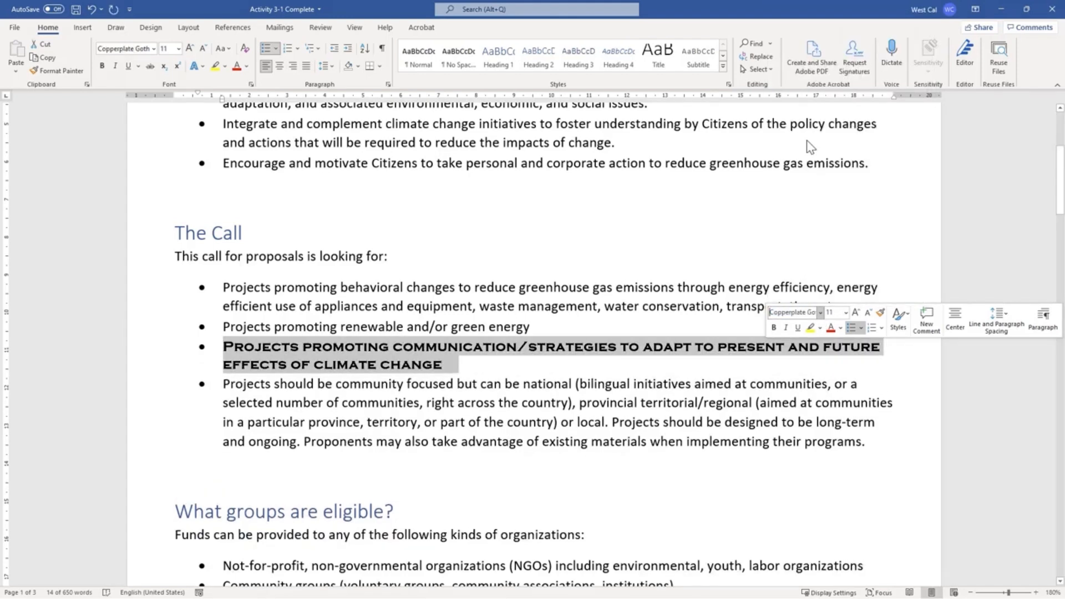
# Try font size 20 on the third bullet under The Call, and try enlarging it two increments and shrinking it one
pyautogui.click(716, 315)
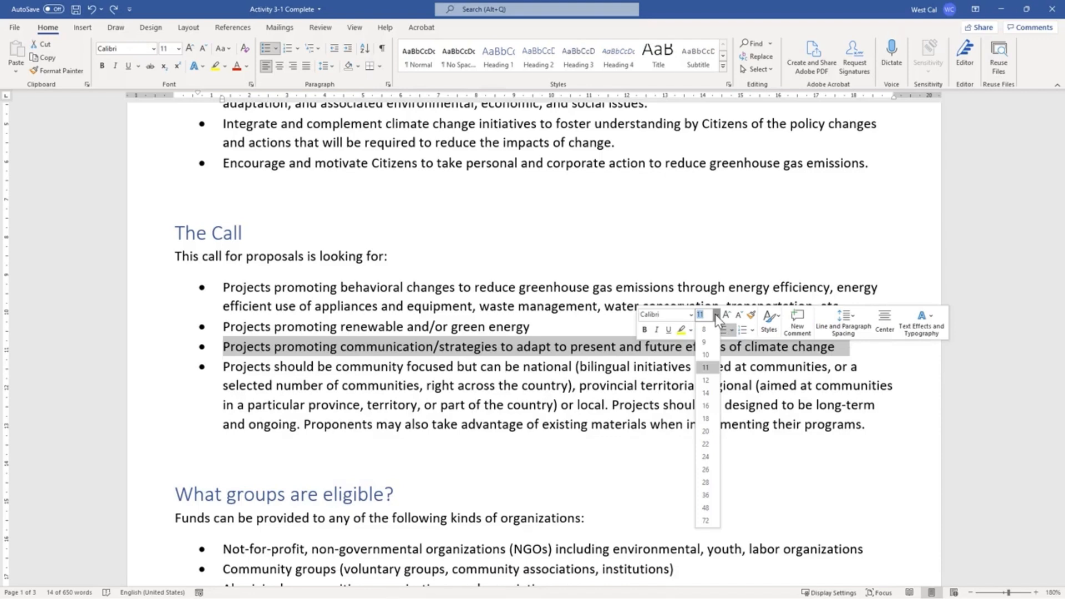
pyautogui.click(708, 432)
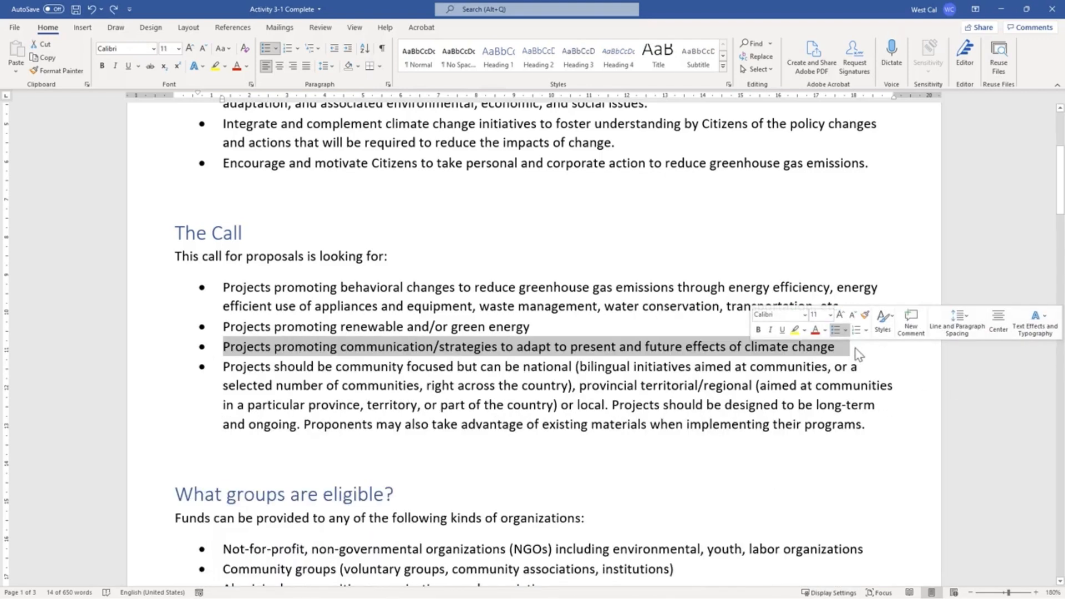
pyautogui.click(841, 315)
pyautogui.click(841, 316)
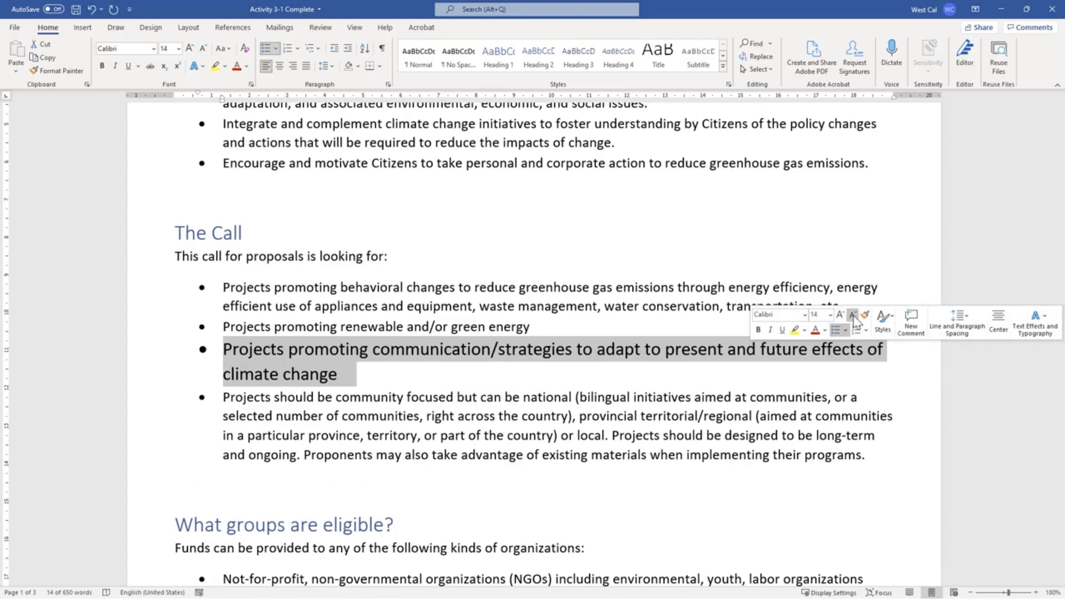
pyautogui.click(853, 316)
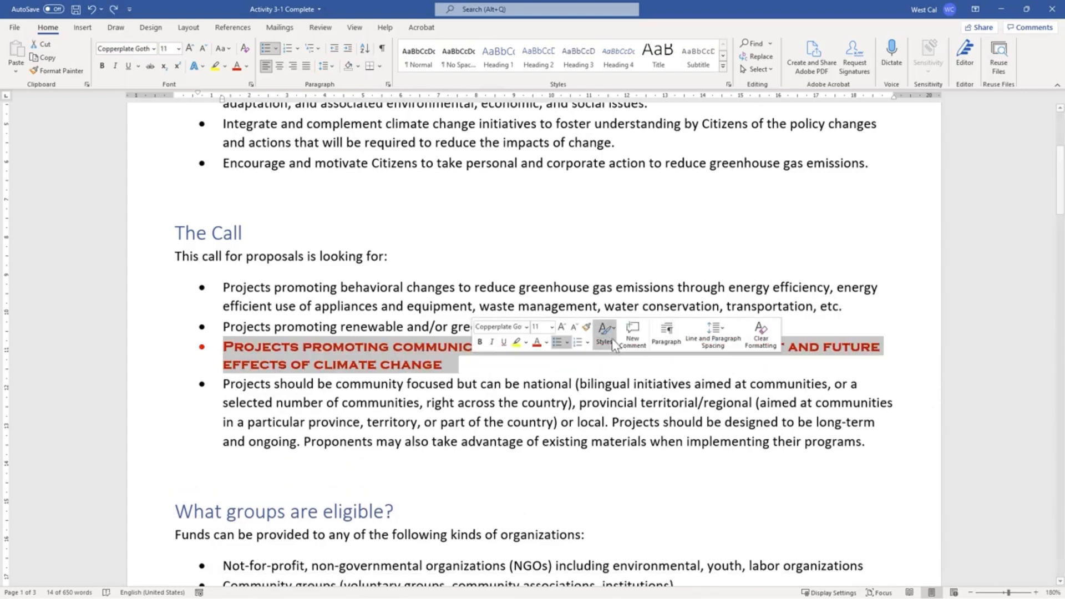
# Try copying the third bullet's formatting onto the first bullet under The Call with Format Painter
pyautogui.click(586, 327)
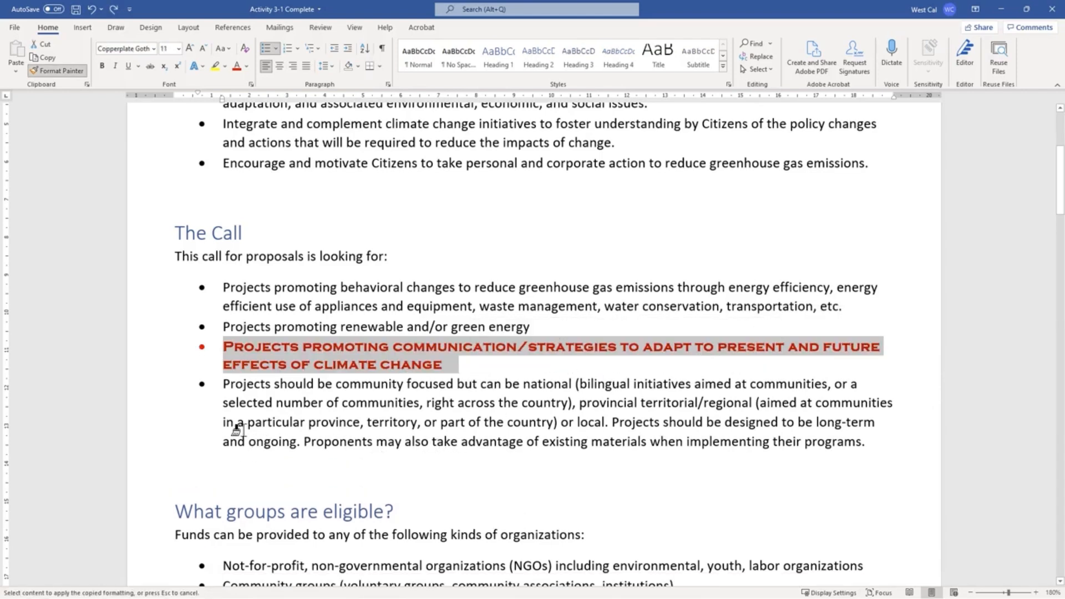
pyautogui.moveTo(218, 286)
pyautogui.mouseDown()
pyautogui.moveTo(588, 314)
pyautogui.moveTo(851, 312)
pyautogui.mouseUp()
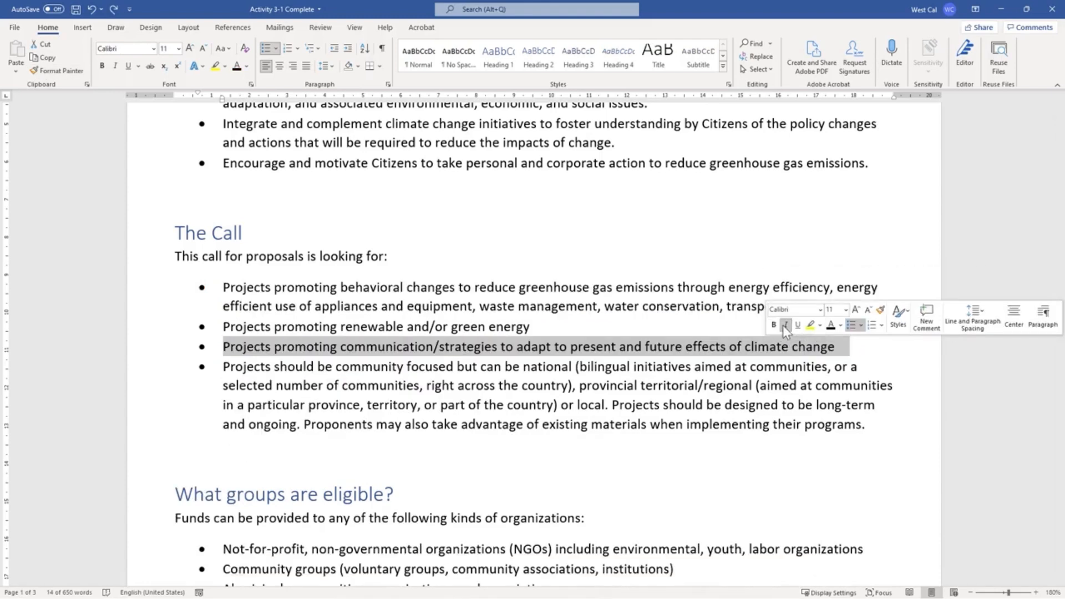
# Try italic and underline formatting on the third bullet under The Call
pyautogui.click(784, 326)
pyautogui.click(798, 329)
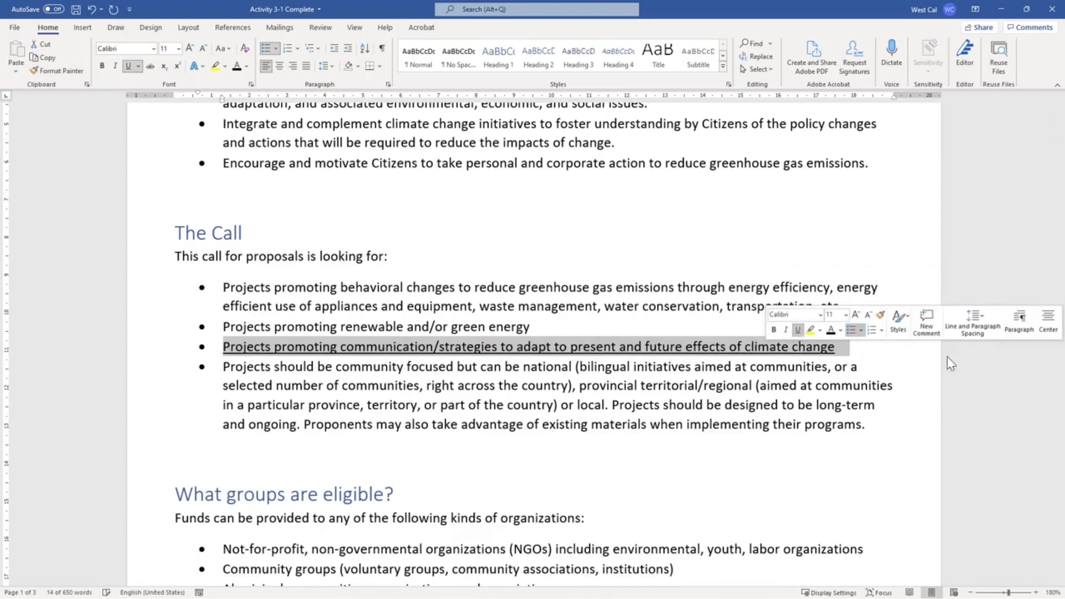
pyautogui.click(1035, 369)
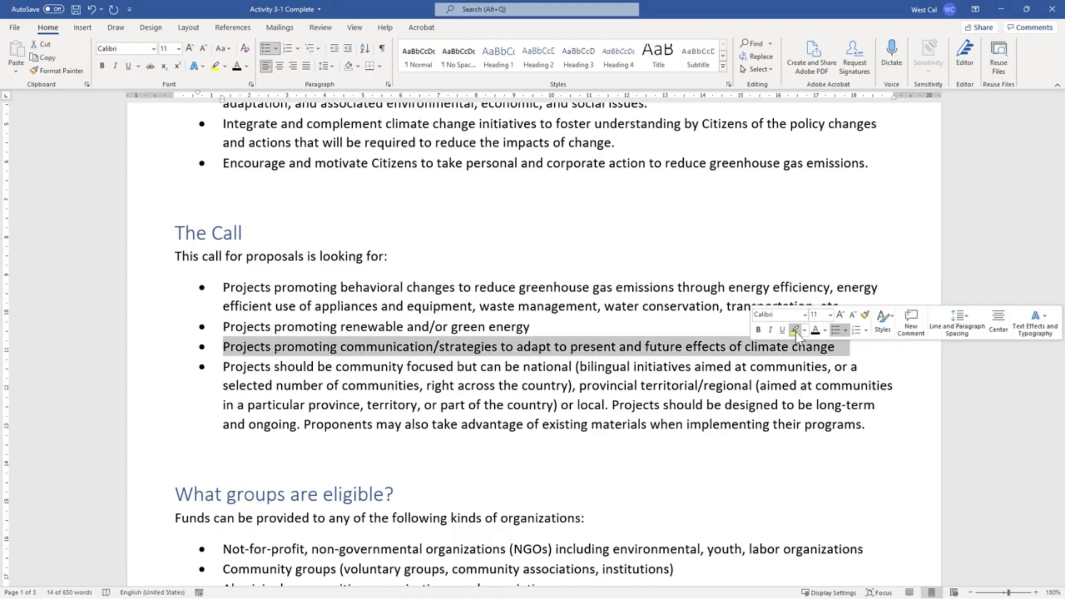
# Try yellow highlighting and a red font color on the third bullet under The Call
pyautogui.click(795, 330)
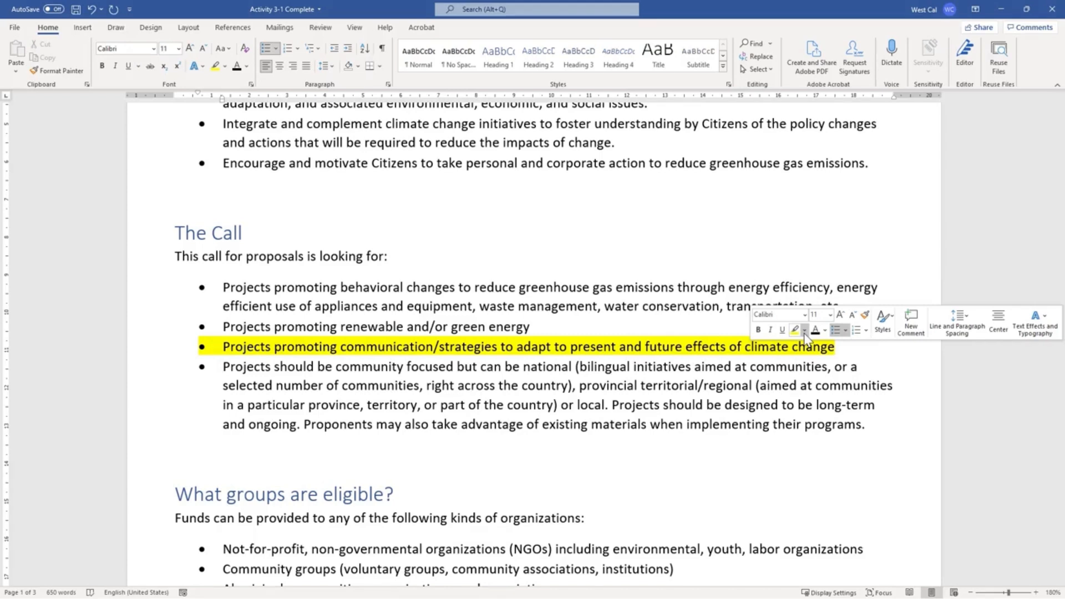
pyautogui.hotkey('ctrl', 'z')
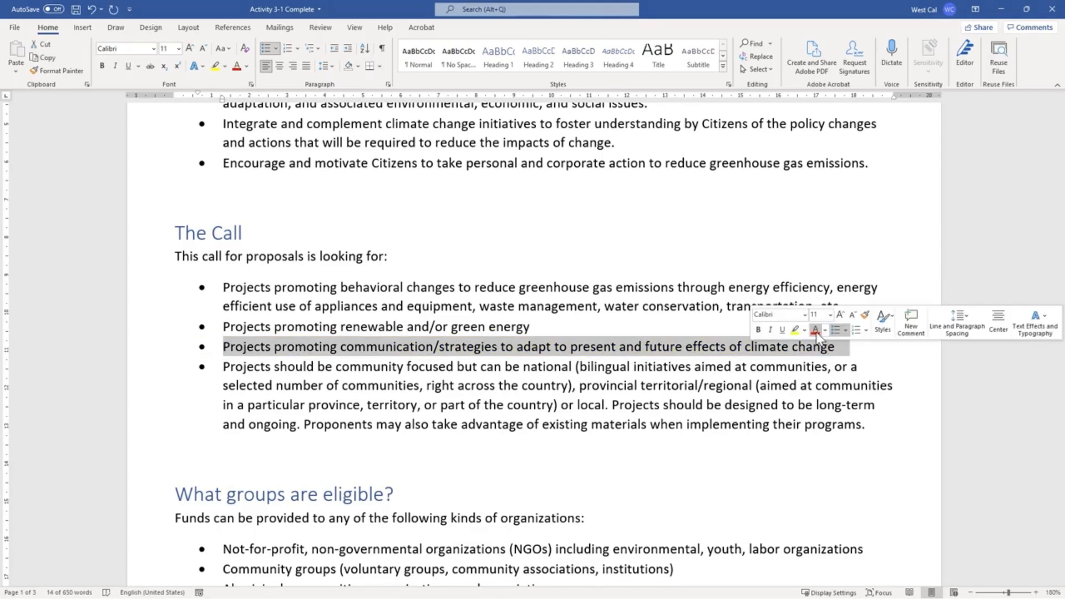
pyautogui.click(816, 331)
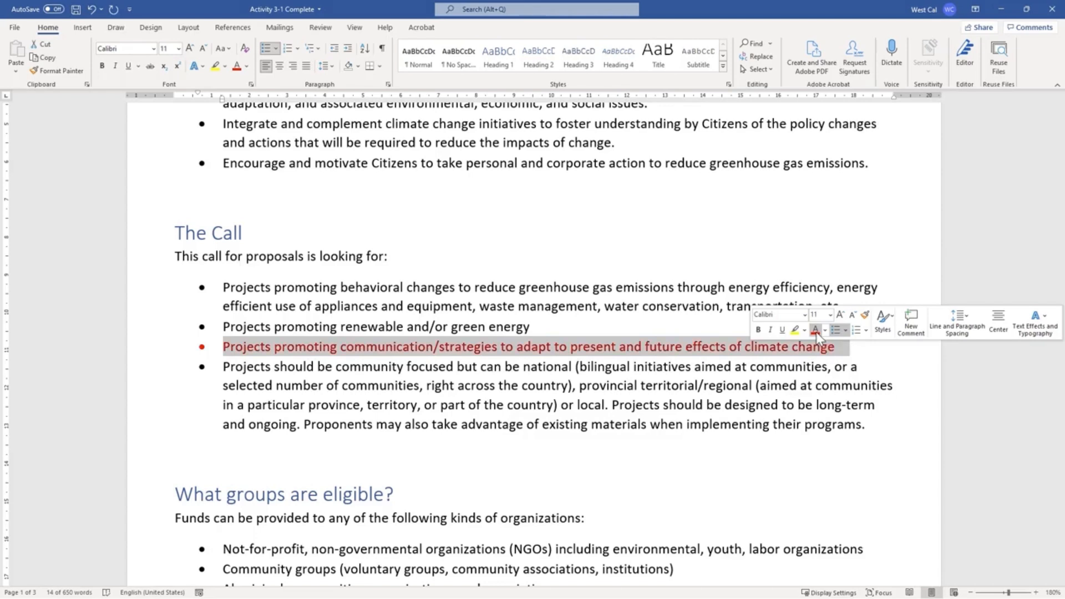
pyautogui.click(825, 332)
pyautogui.click(843, 347)
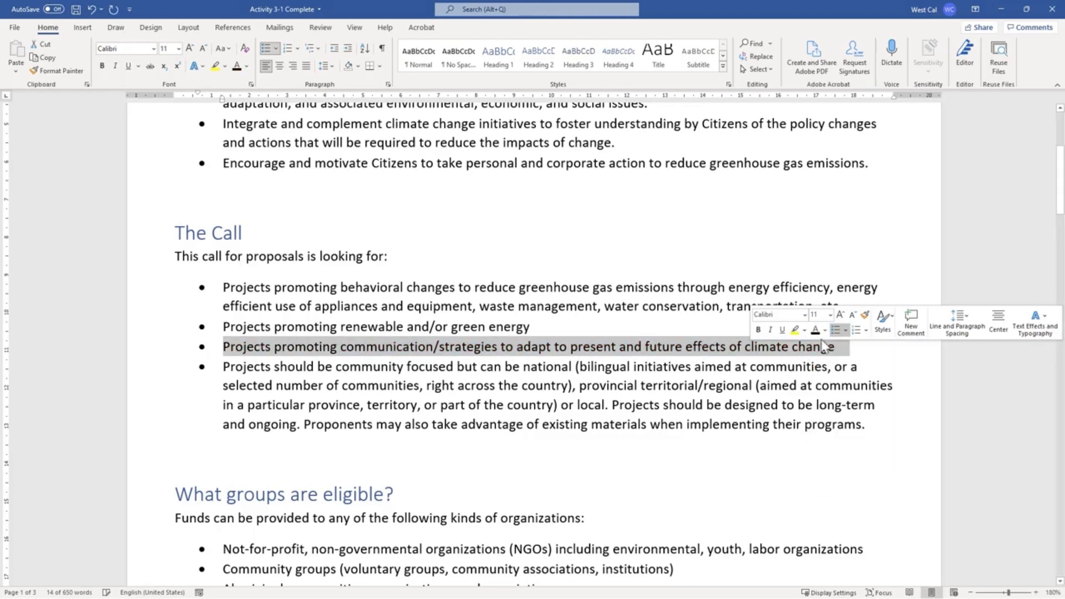
# Try toggling the bullet off and on for the communication/strategies line, and try the Heading 3 style on it
pyautogui.click(852, 332)
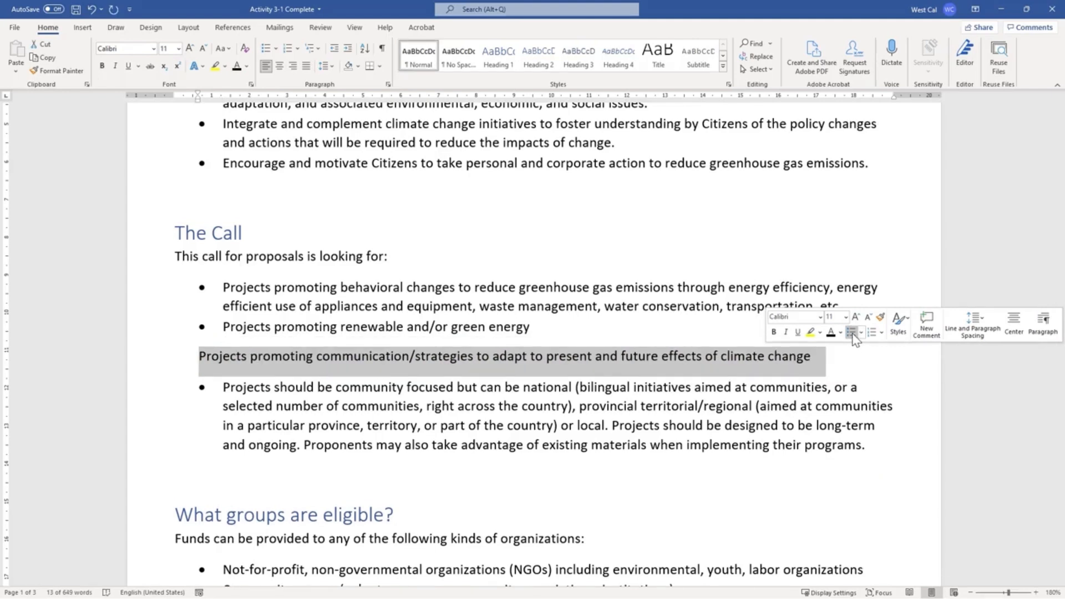
pyautogui.click(851, 332)
pyautogui.rightClick(813, 341)
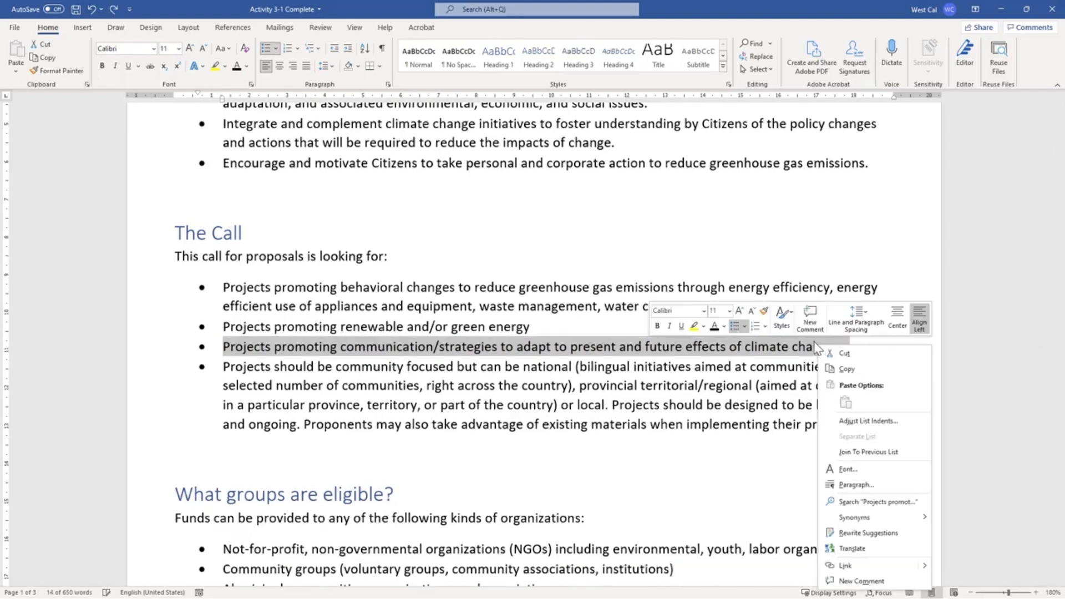
pyautogui.click(783, 327)
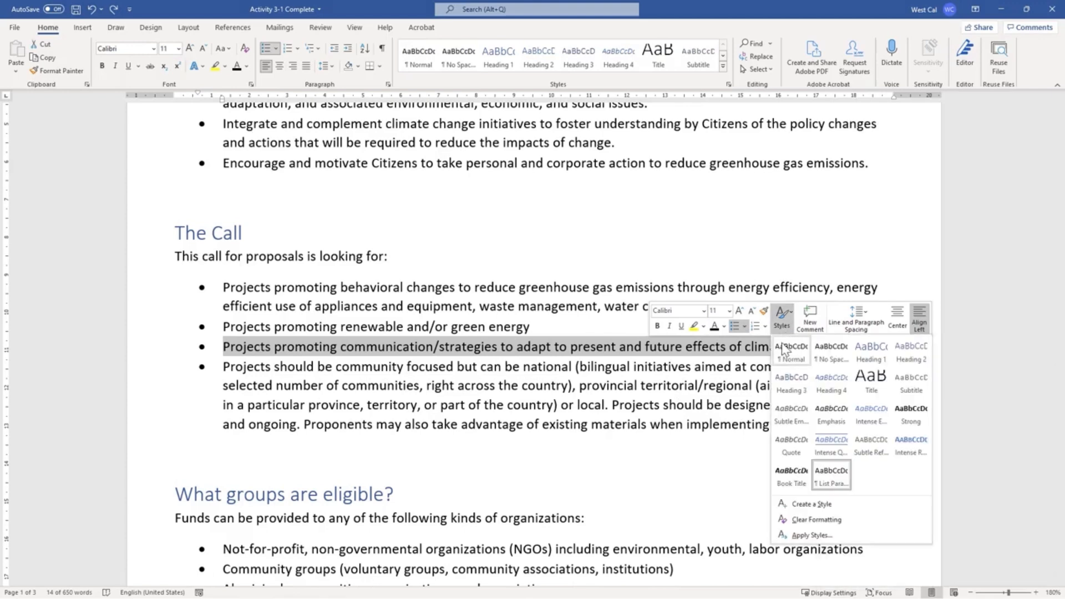
pyautogui.click(787, 384)
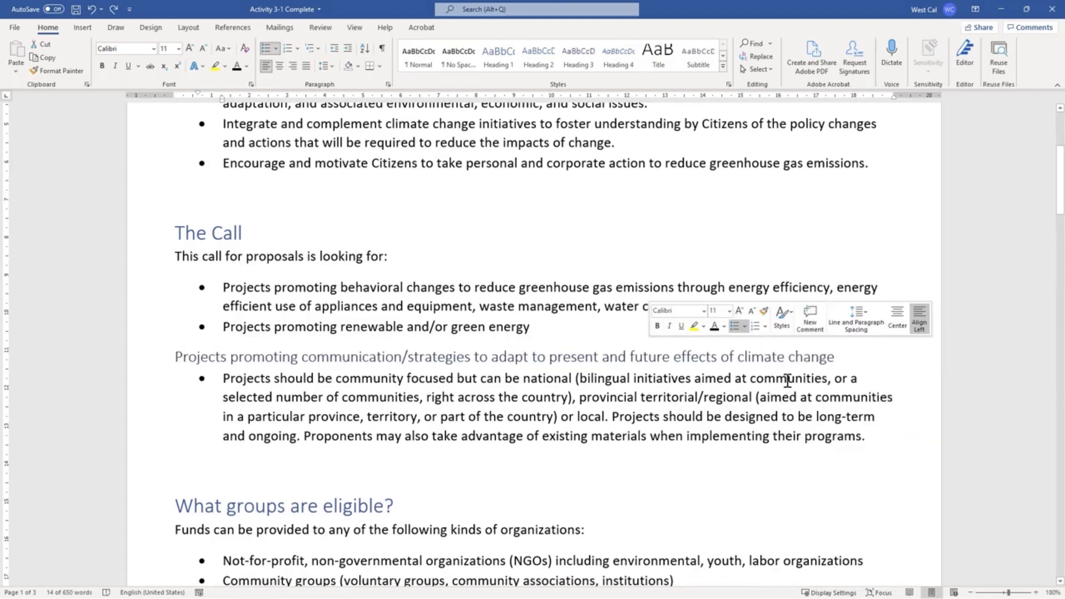
pyautogui.click(1013, 391)
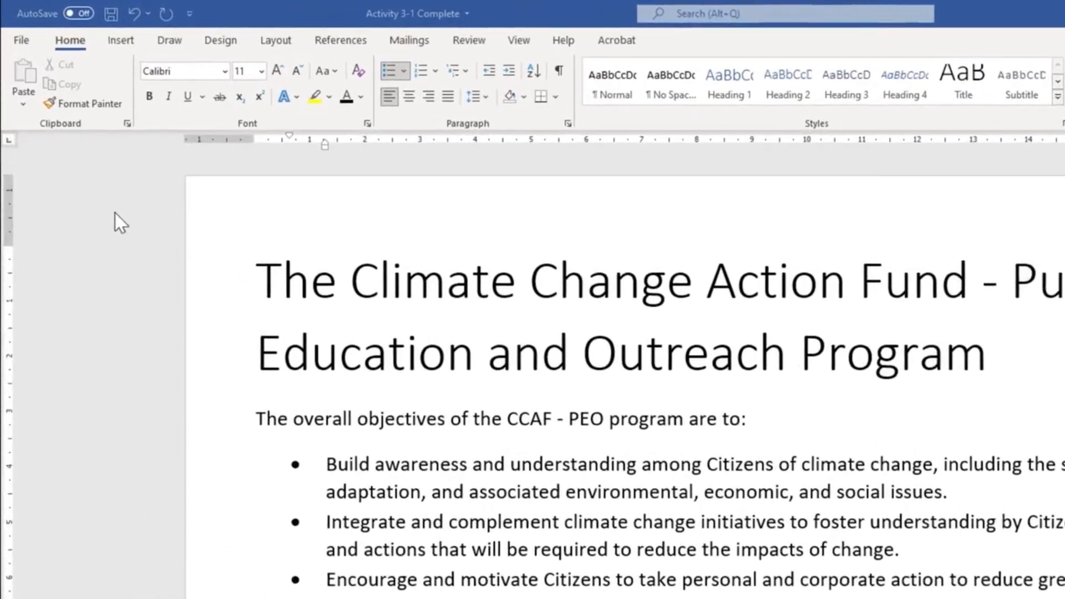
# Look through the available options for font, font size, letter case, underline, text effects and highlight color
pyautogui.click(223, 71)
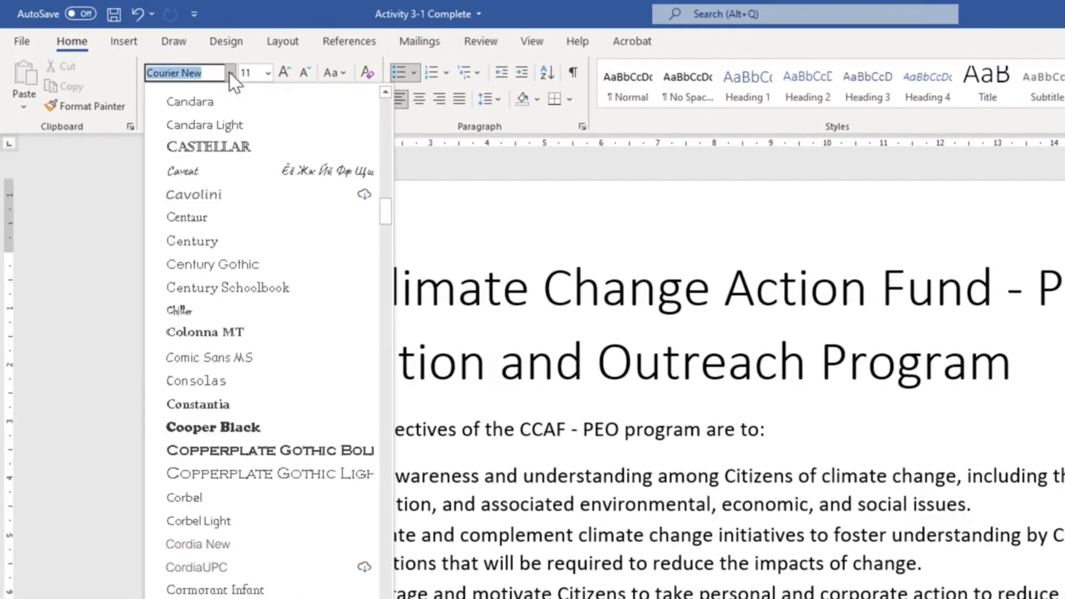
pyautogui.click(228, 72)
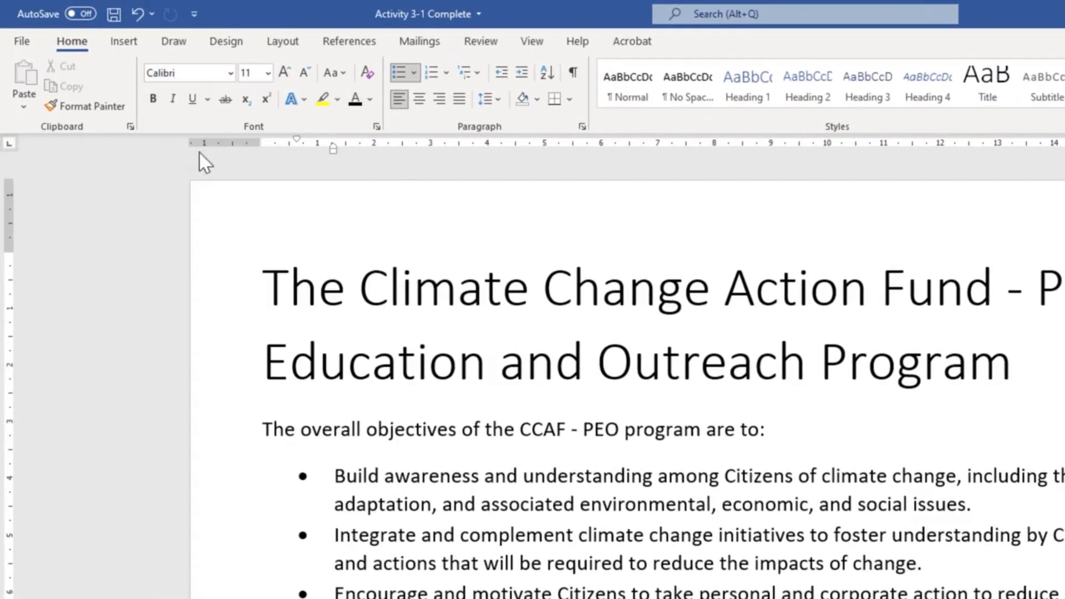
pyautogui.click(268, 73)
pyautogui.click(268, 74)
pyautogui.click(343, 73)
pyautogui.click(345, 74)
pyautogui.click(208, 100)
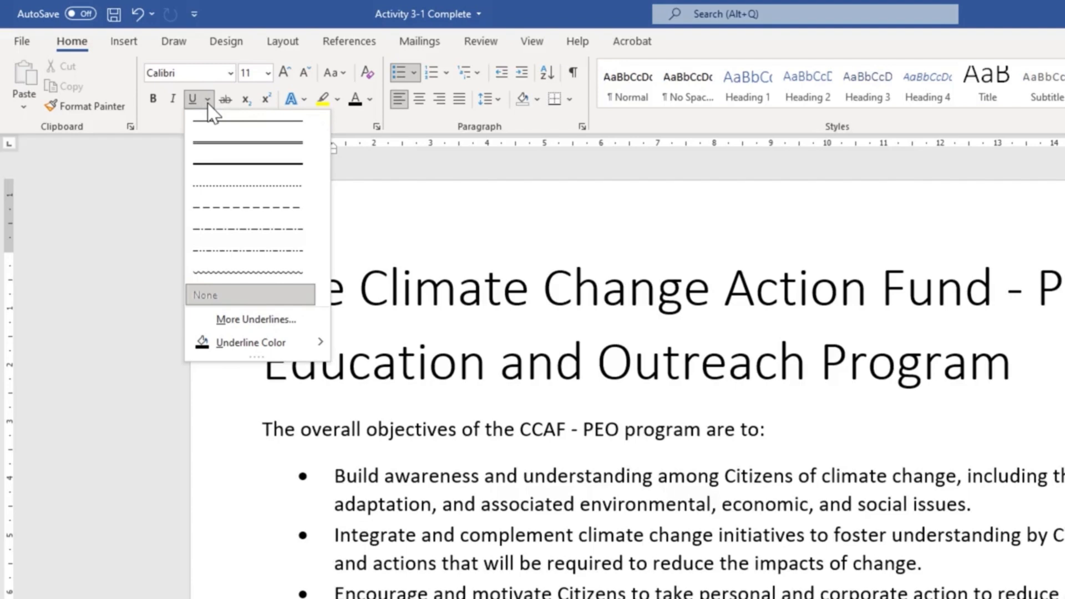
pyautogui.click(209, 106)
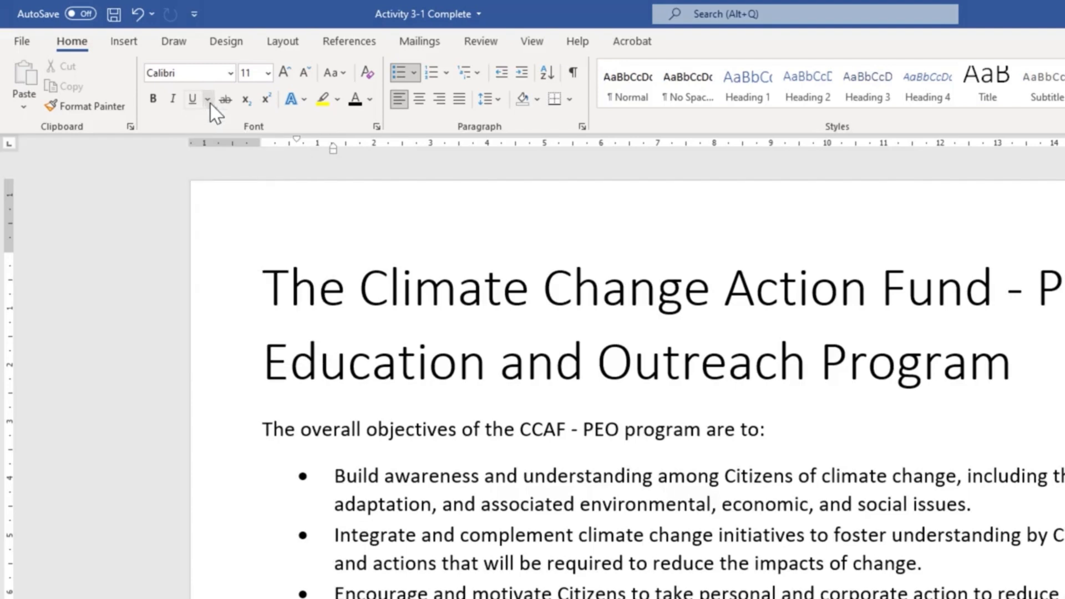
pyautogui.click(305, 101)
pyautogui.click(302, 101)
pyautogui.click(337, 101)
pyautogui.click(337, 102)
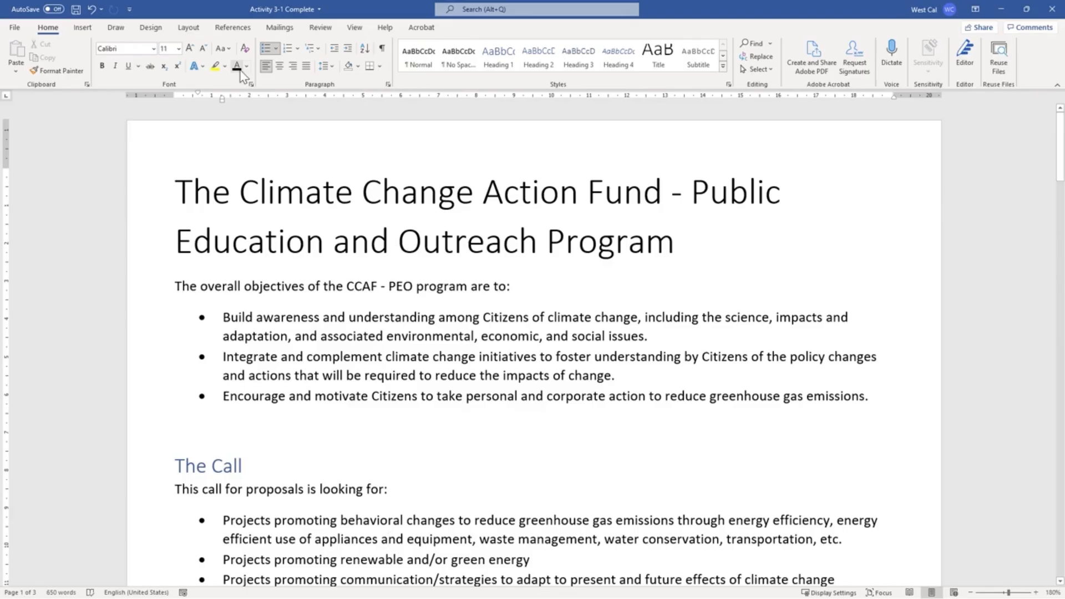
# Try a red font color on the first objective bullet, "Build awareness and understanding", and undo it
pyautogui.moveTo(240, 319); pyautogui.dragTo(658, 335)
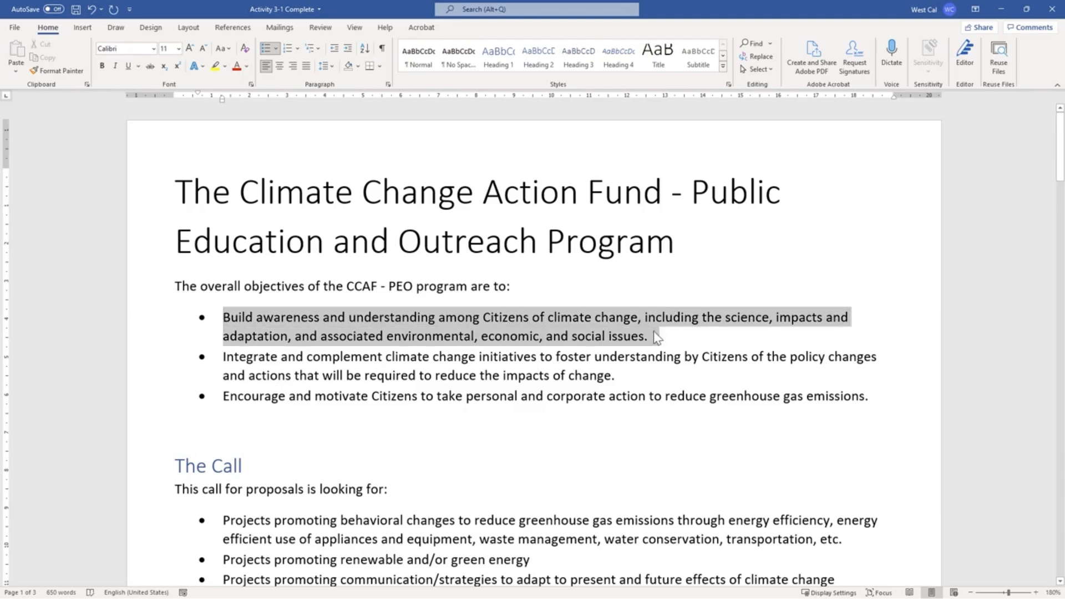
pyautogui.click(236, 66)
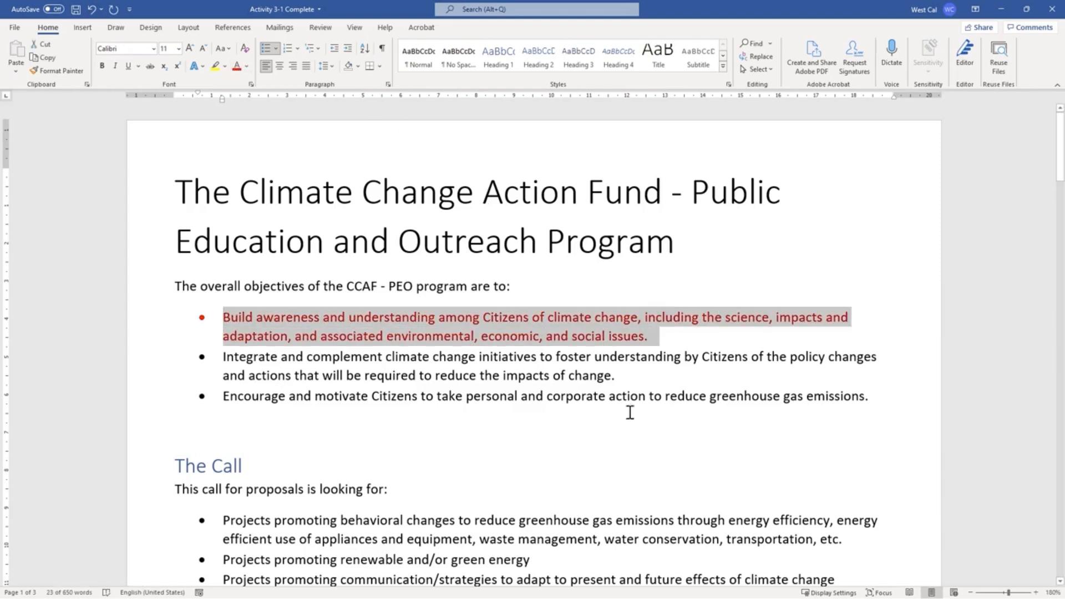
pyautogui.click(1020, 384)
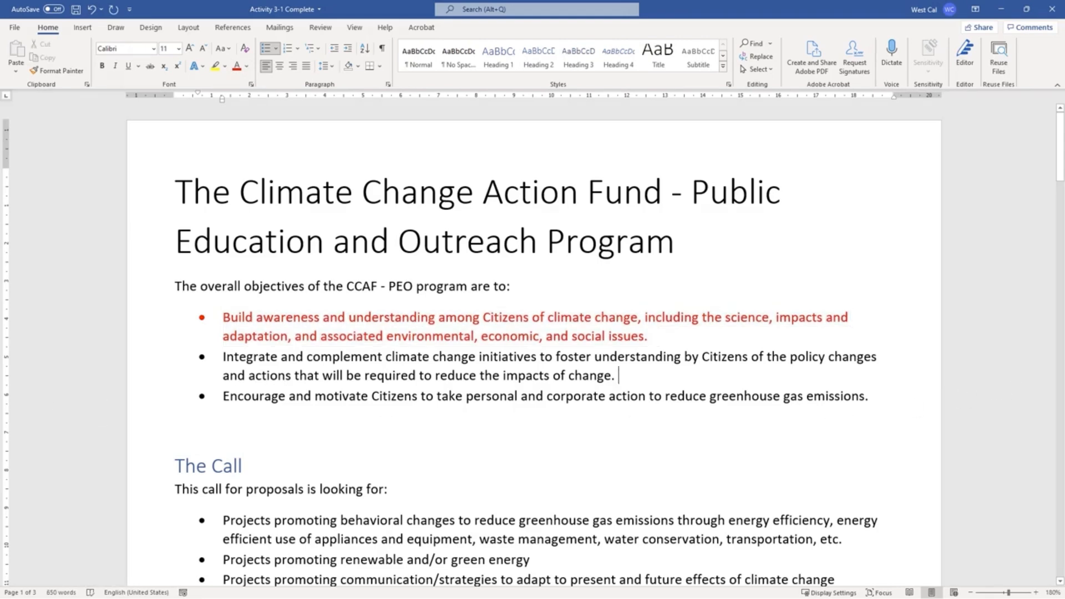
pyautogui.hotkey('ctrl', 'z')
# Try the orange theme color as the font color of the first objective bullet
pyautogui.click(247, 66)
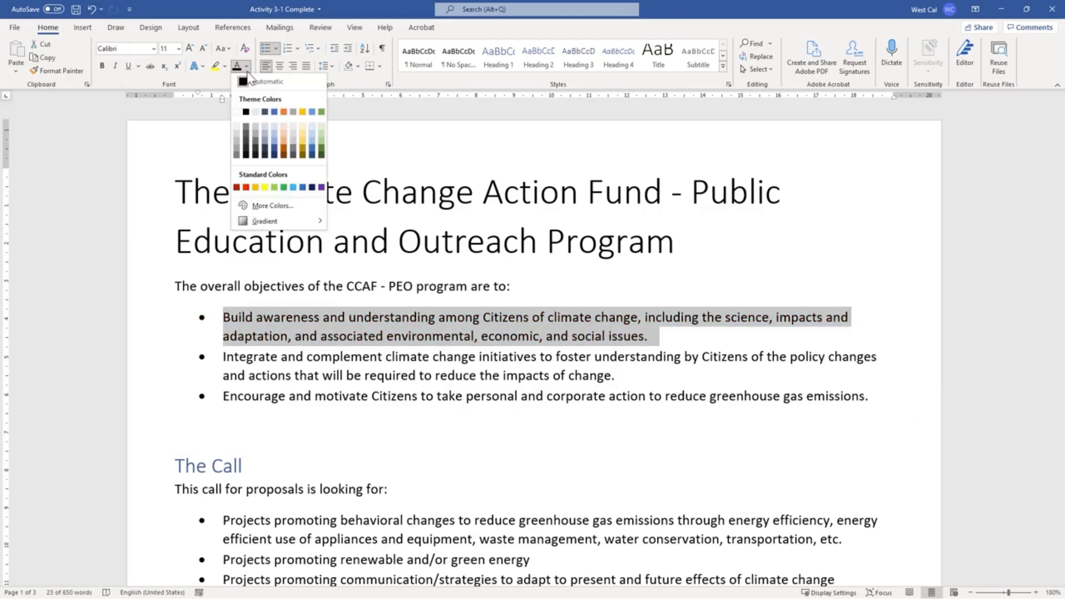
pyautogui.click(284, 112)
pyautogui.click(970, 334)
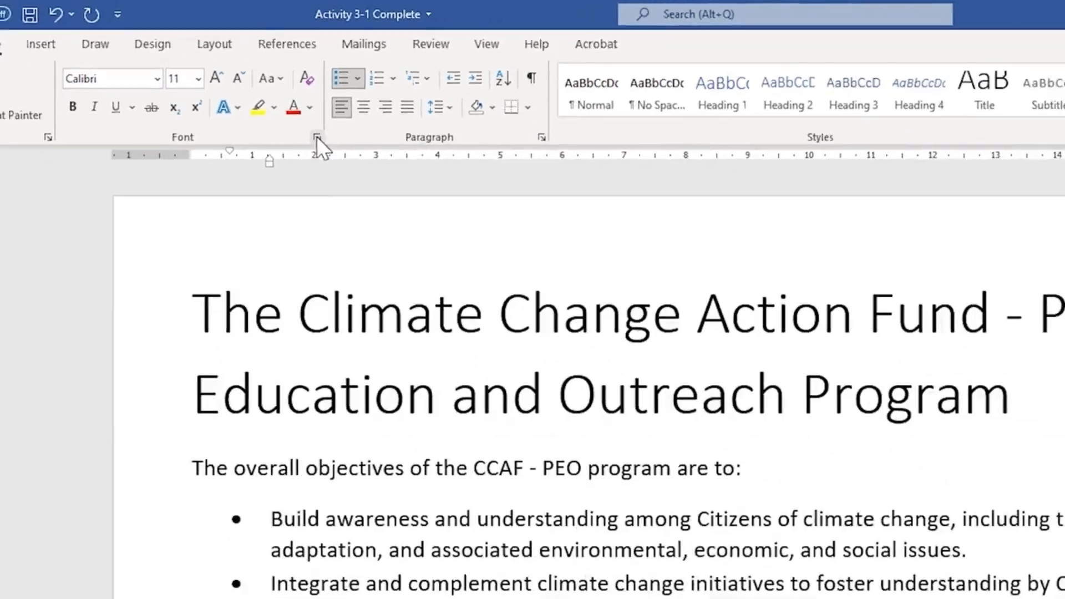
pyautogui.click(402, 207)
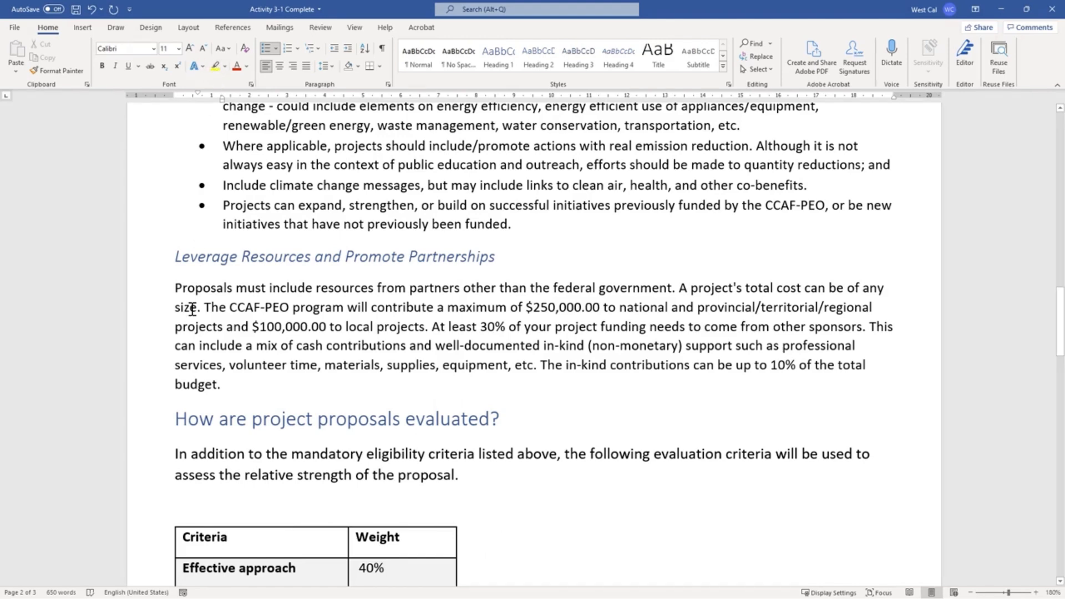
# Highlight the paragraph under "Leverage Resources and Promote Partnerships" in yellow
pyautogui.click(177, 292)
pyautogui.moveTo(181, 293); pyautogui.dragTo(226, 383)
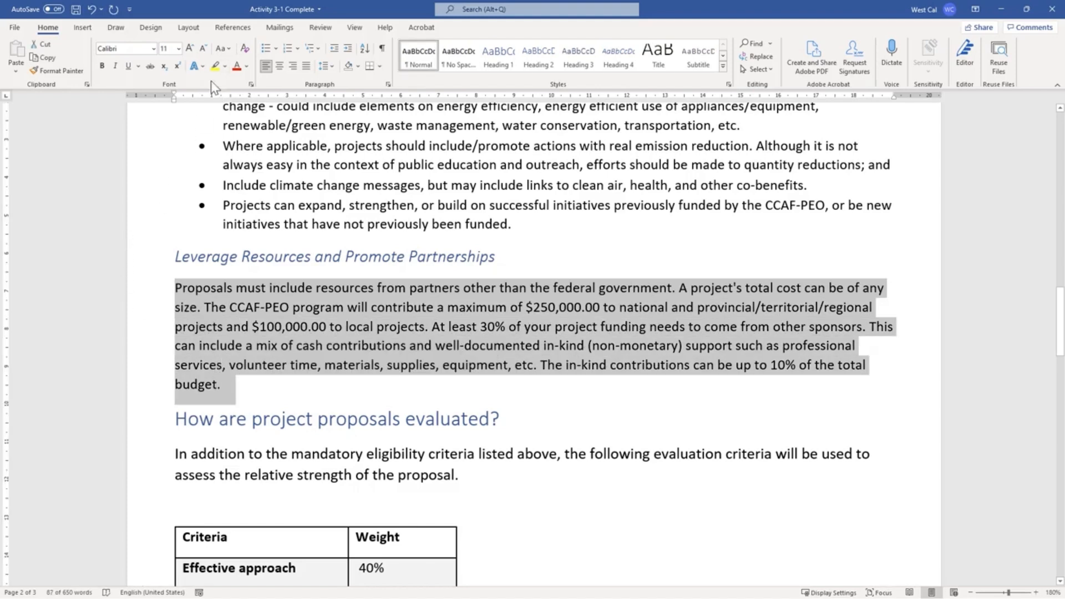
pyautogui.click(216, 67)
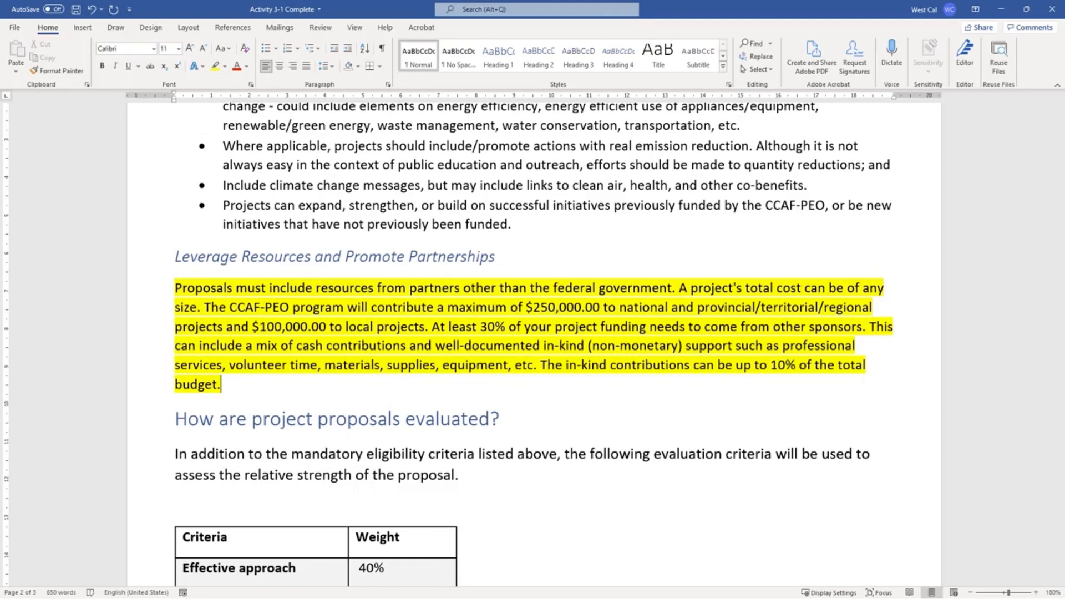
# Try bright green highlighting on the "Leverage Resources" paragraph, and undo the highlighting
pyautogui.moveTo(177, 288); pyautogui.dragTo(225, 389)
pyautogui.click(225, 67)
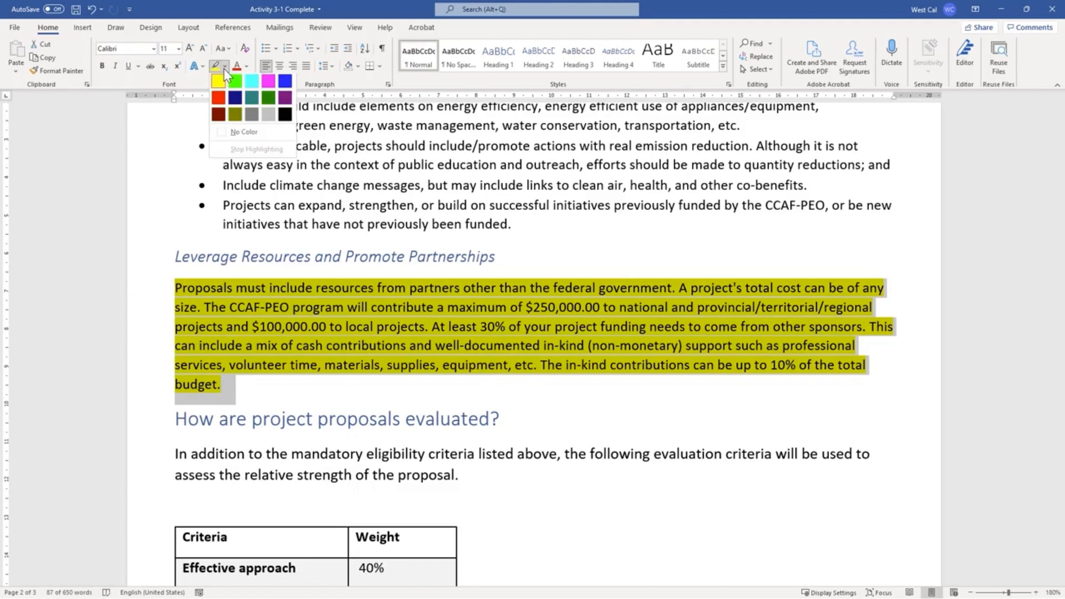
pyautogui.click(217, 81)
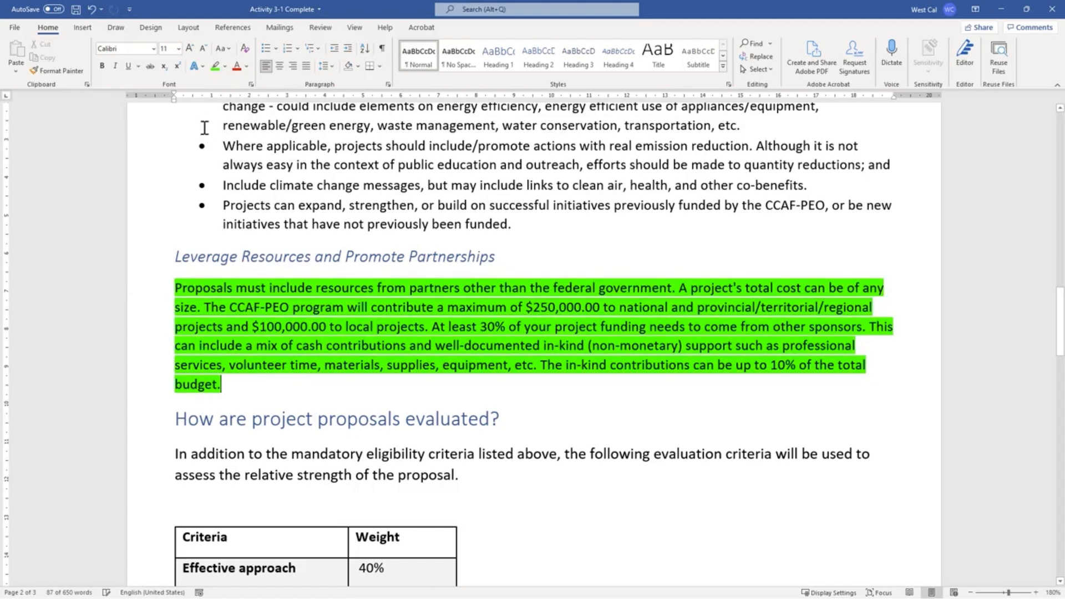
pyautogui.hotkey('ctrl', 'z')
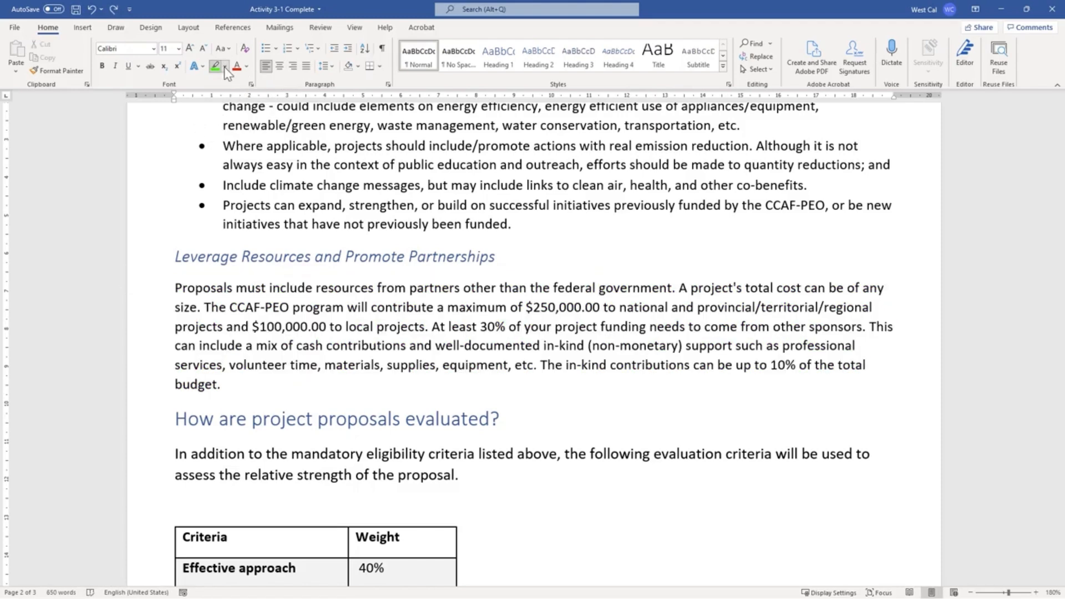
# Activate the highlighter in yellow without a selection and mark the whole "Leverage Resources" paragraph with it
pyautogui.click(225, 66)
pyautogui.click(252, 84)
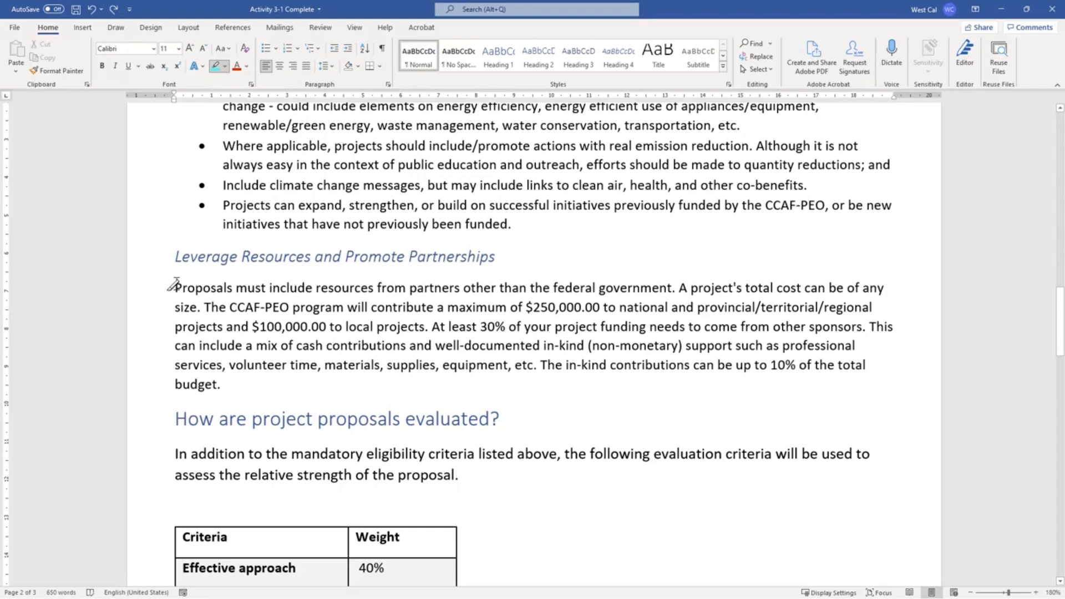
pyautogui.moveTo(176, 291); pyautogui.dragTo(222, 385)
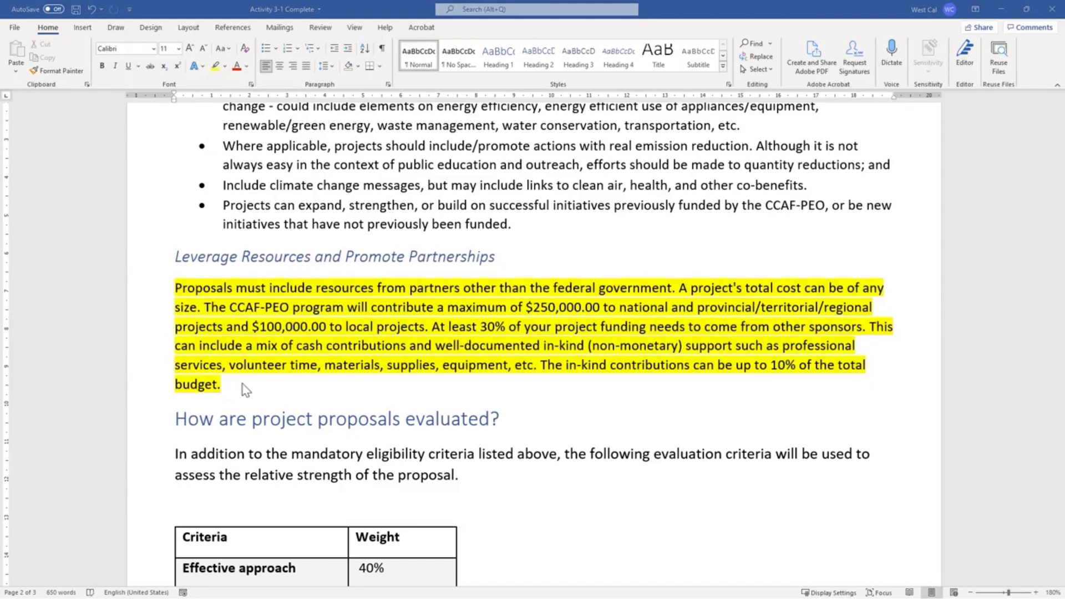
# Try removing the yellow highlight from the "Leverage Resources" paragraph with No Color, and undo the removal
pyautogui.click(175, 287)
pyautogui.keyDown('shift'); pyautogui.click(221, 385); pyautogui.keyUp('shift')
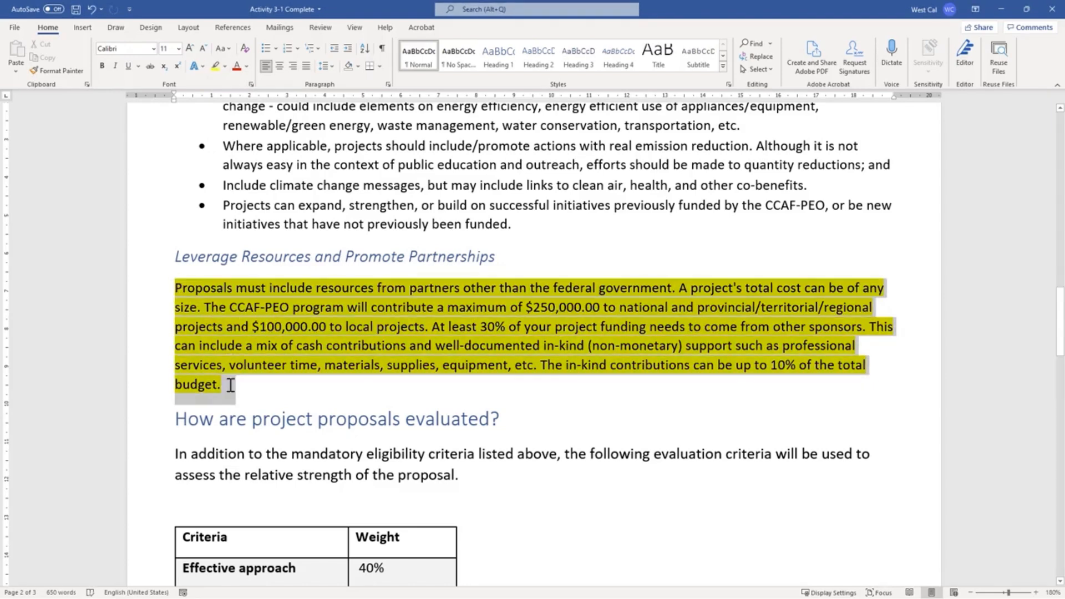
pyautogui.click(225, 66)
pyautogui.click(225, 132)
pyautogui.press('Right')
pyautogui.hotkey('ctrl', 'z')
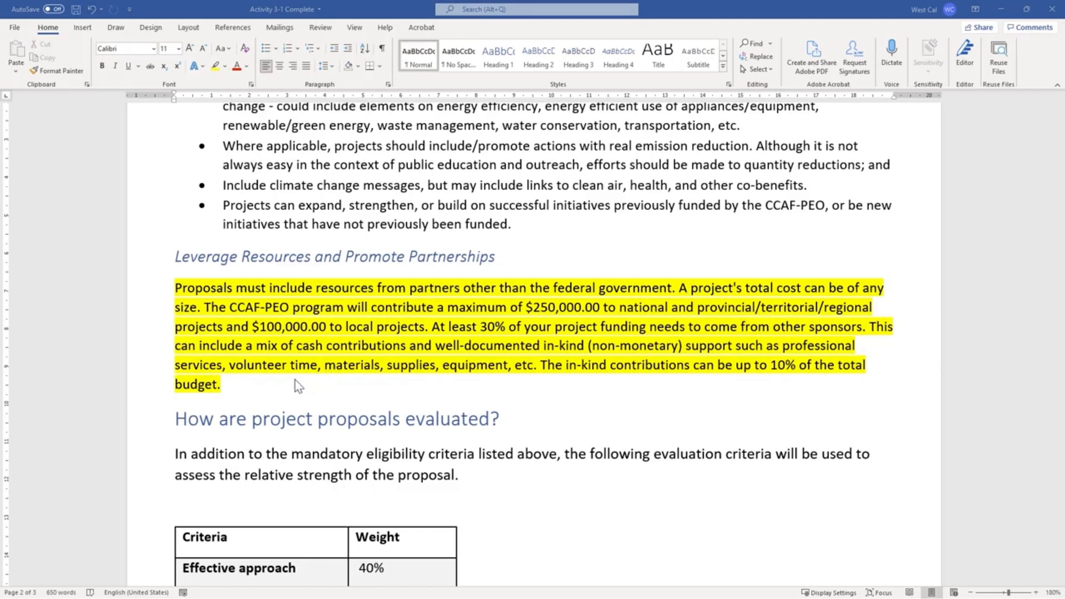
# Open the program options and view the Display settings
pyautogui.click(14, 27)
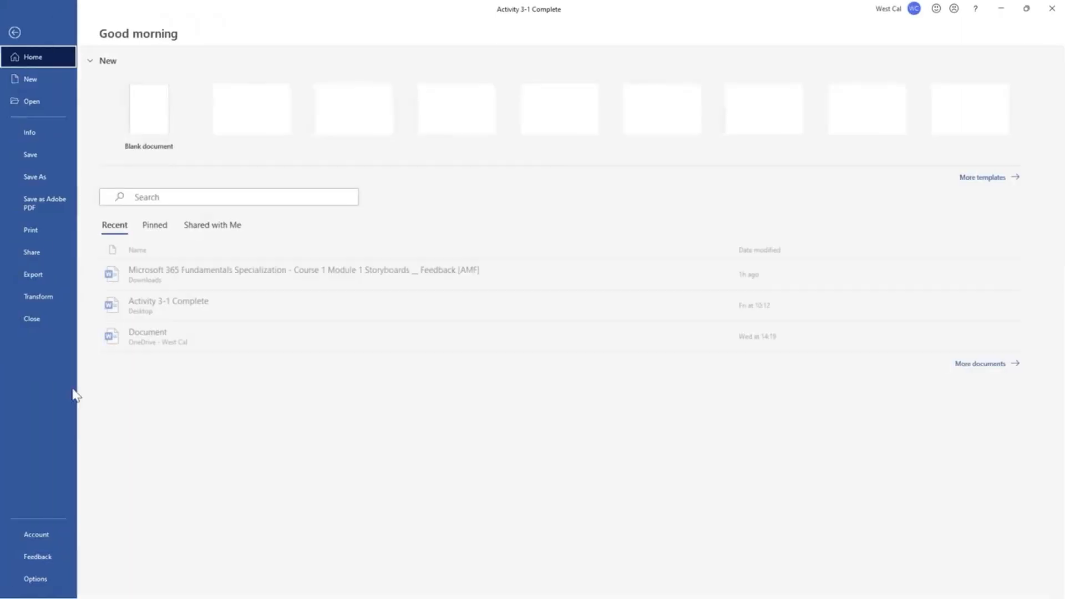
pyautogui.click(34, 578)
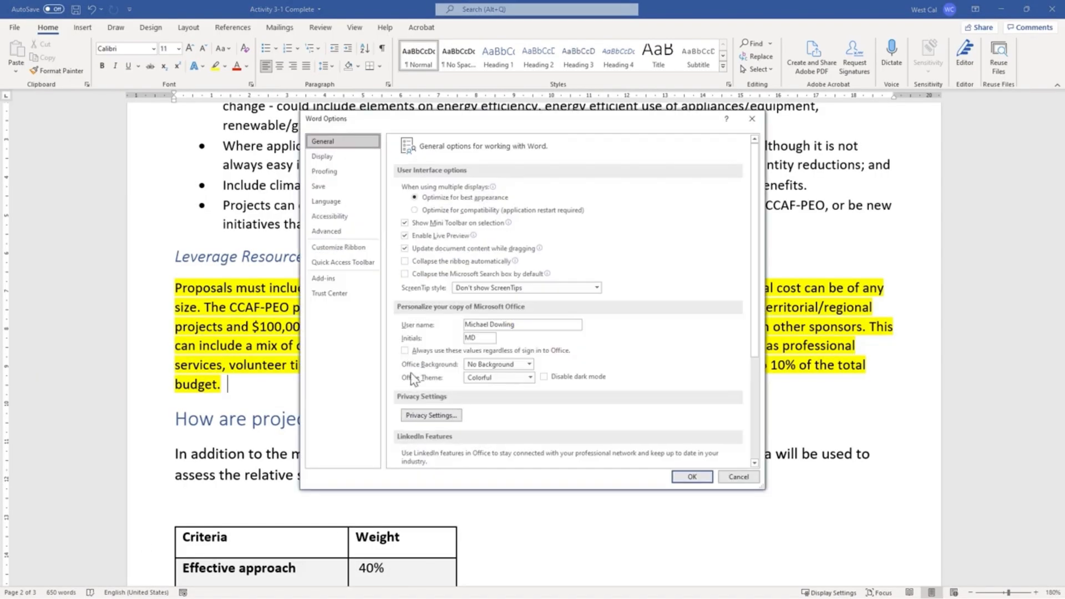
pyautogui.click(322, 156)
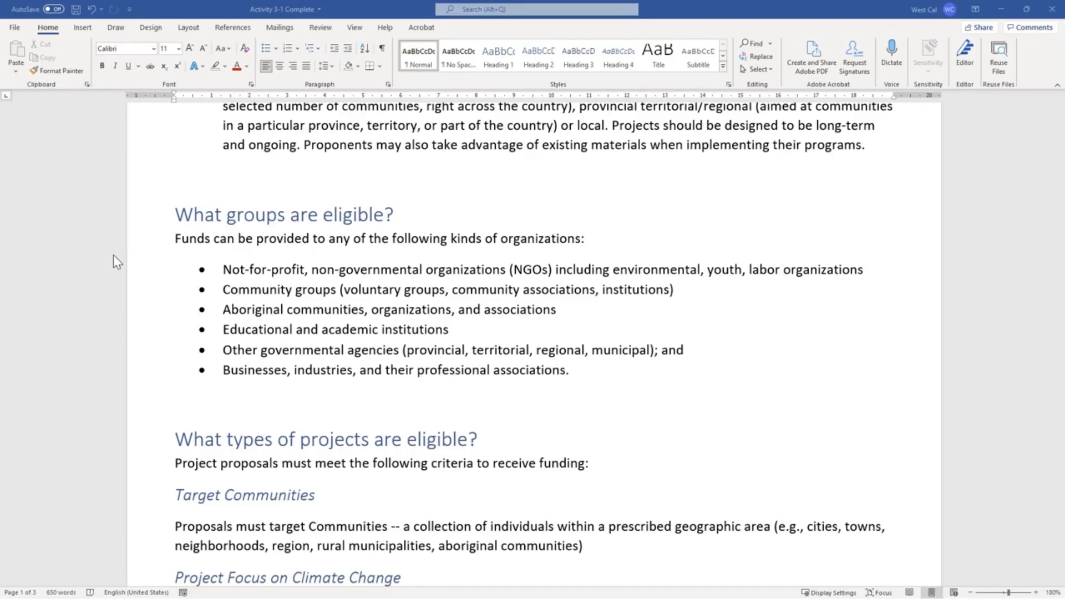
# Copy the formatting of the "What groups are eligible?" heading onto the "Businesses, industries, and their professional associations." bullet with Format Painter
pyautogui.moveTo(173, 214); pyautogui.dragTo(413, 217)
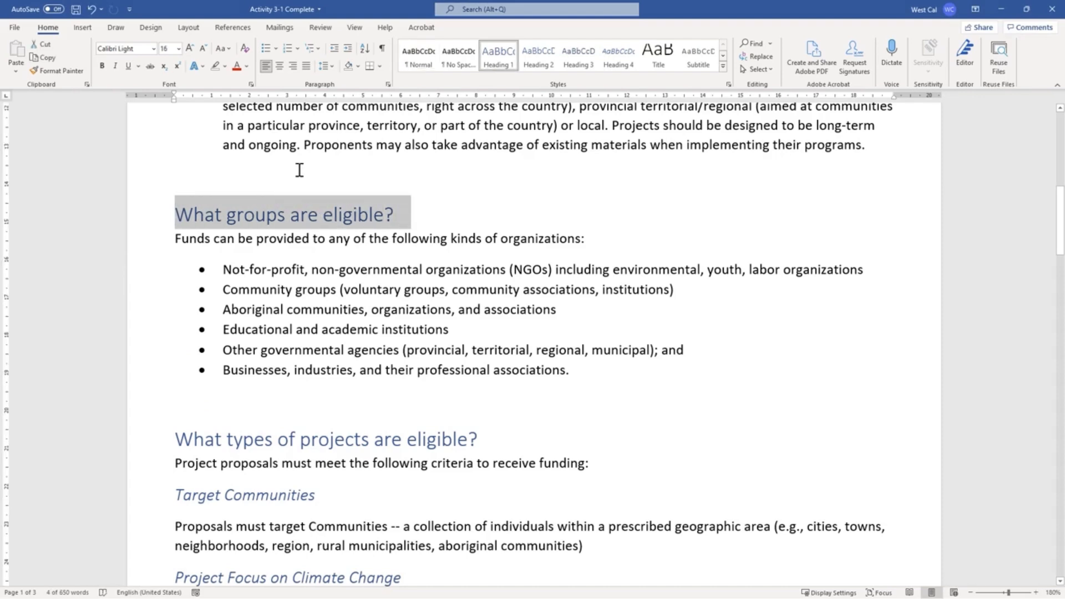
pyautogui.click(58, 70)
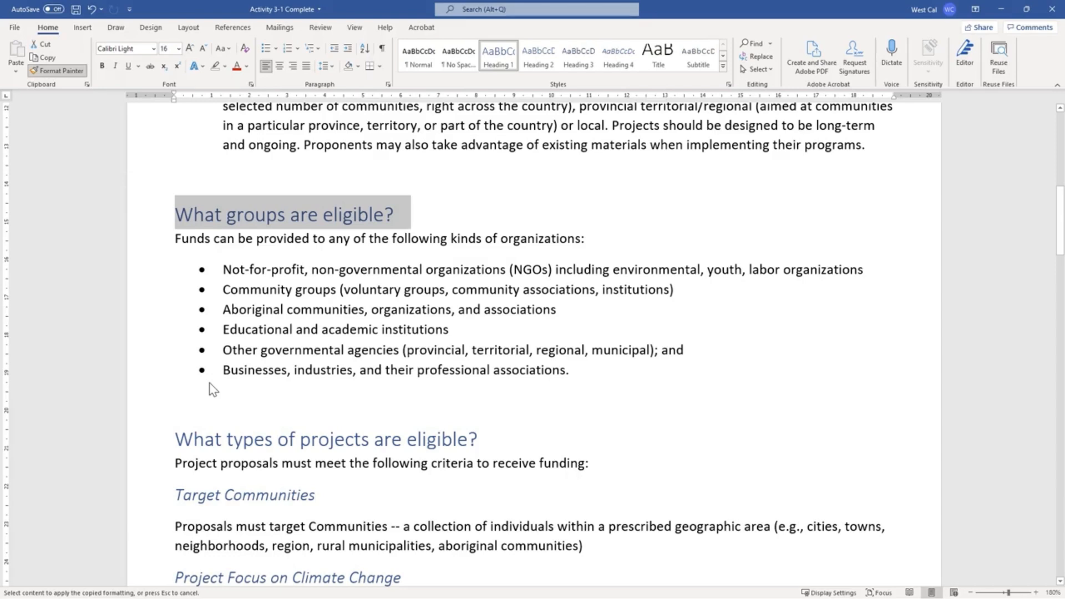
pyautogui.moveTo(223, 371); pyautogui.dragTo(584, 370)
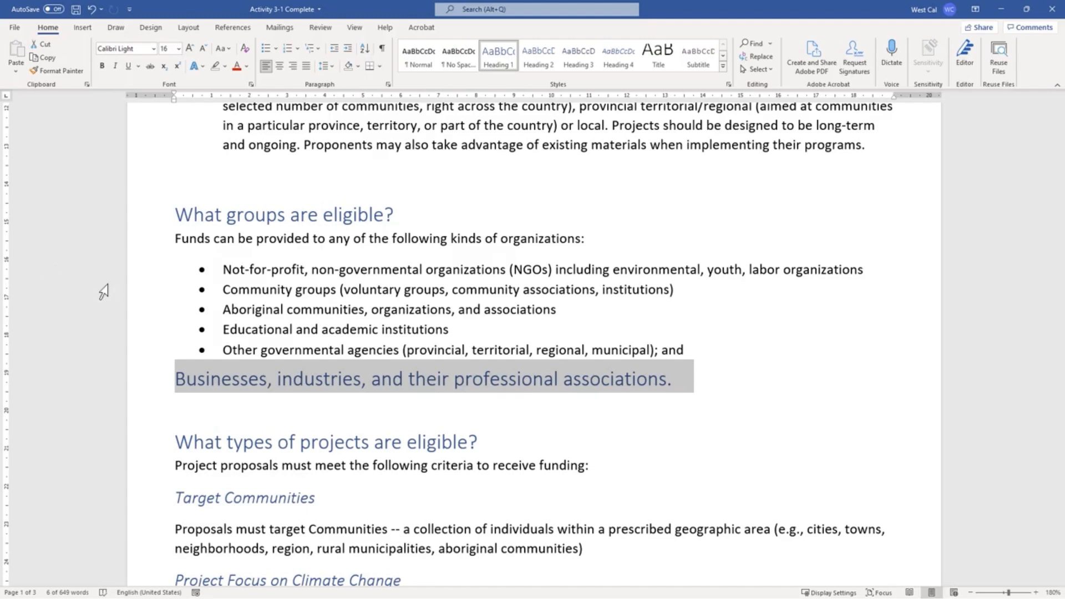
pyautogui.click(713, 394)
pyautogui.scroll(10, 240, 186)
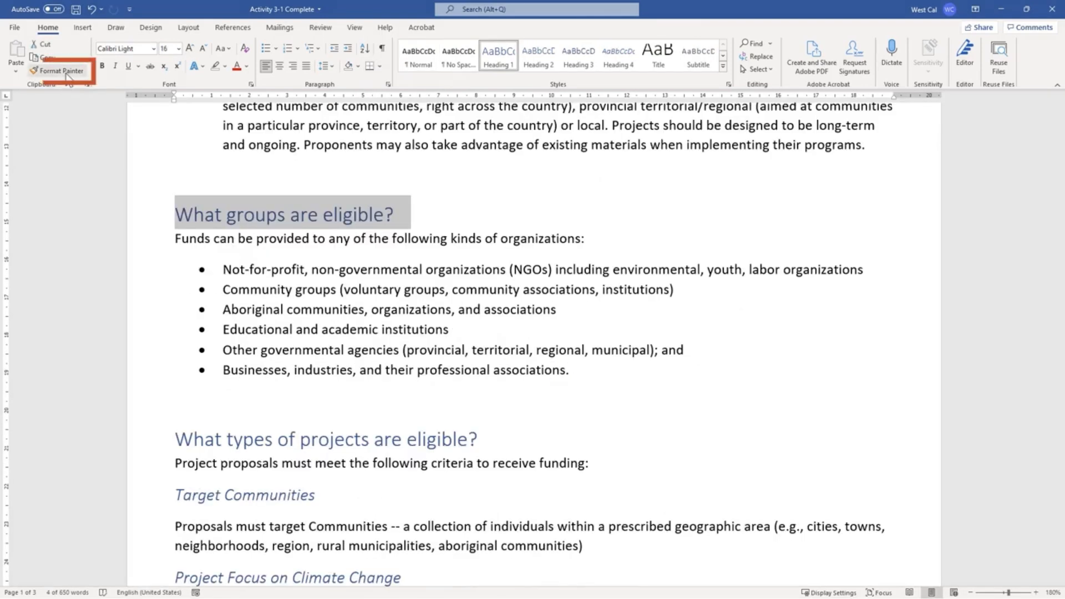
pyautogui.click(58, 71)
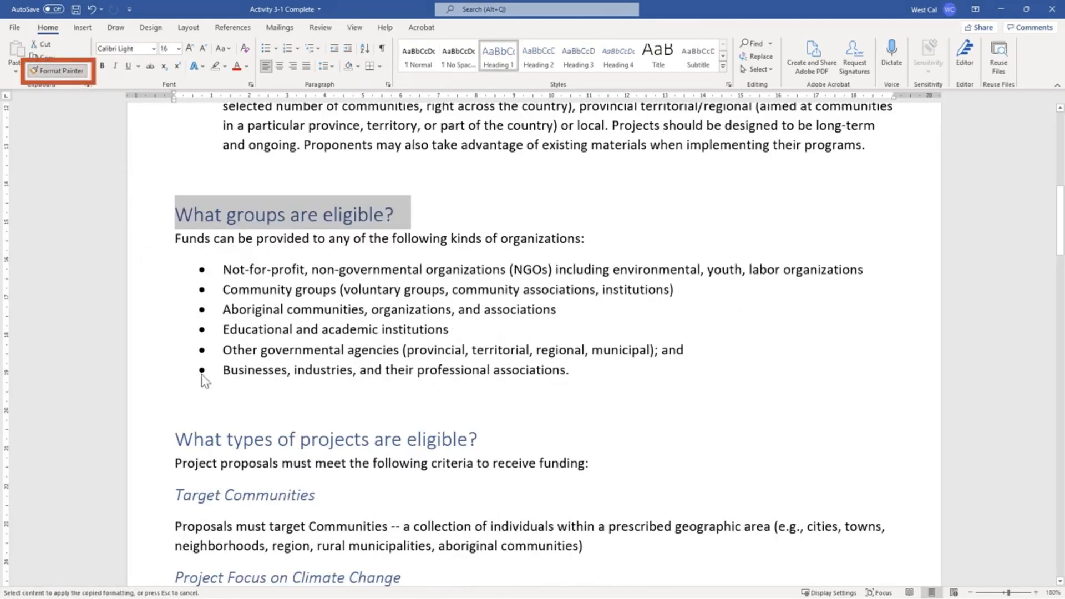
pyautogui.moveTo(223, 371); pyautogui.dragTo(577, 370)
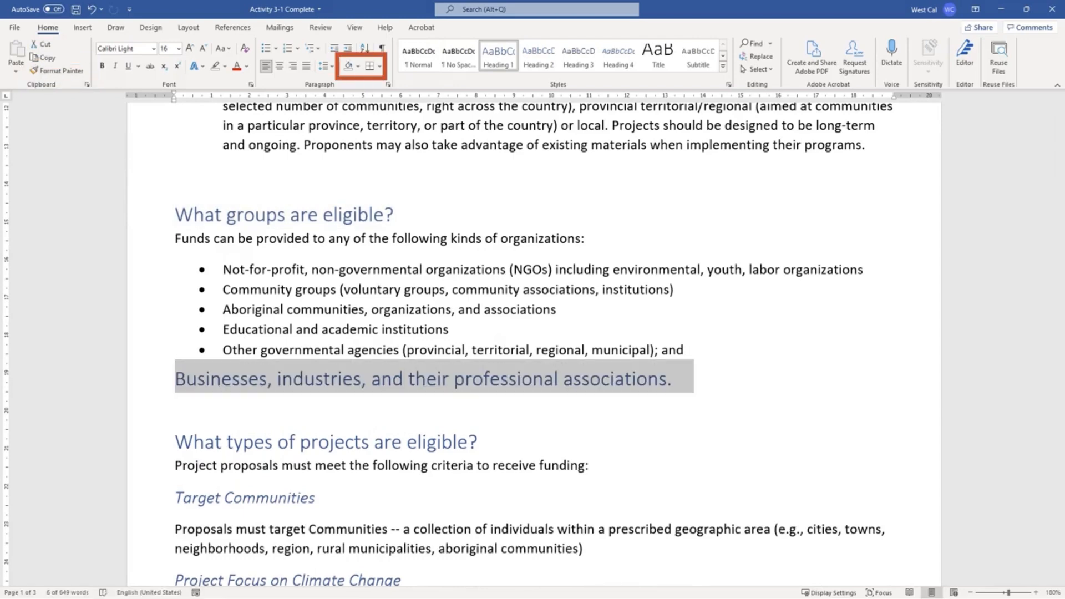
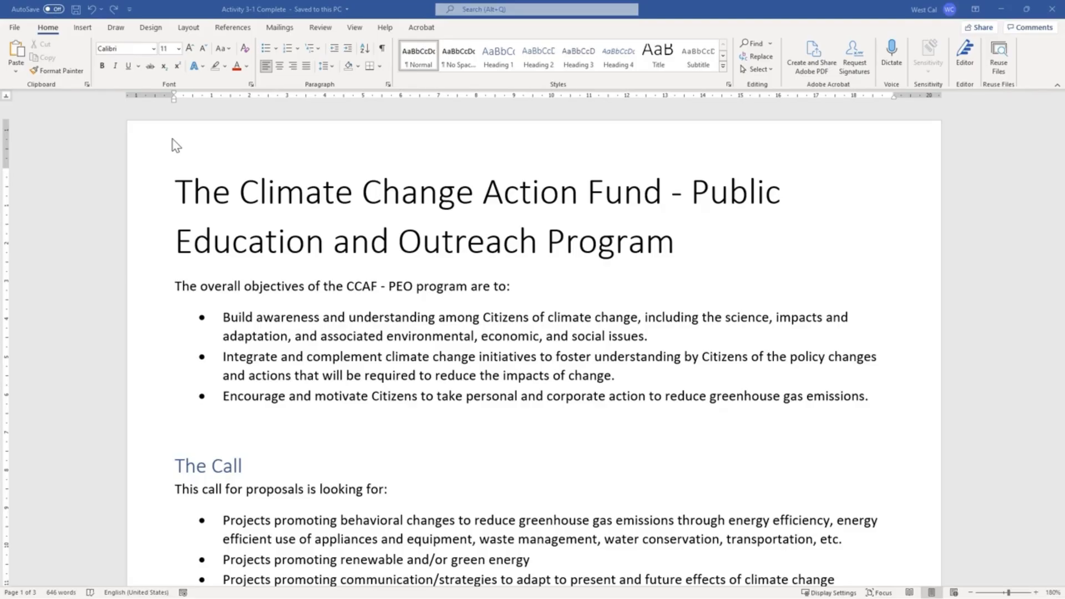
# Apply the Normal margins preset of 2.54 cm to the document, and select Landscape orientation in the Page Setup dialog
pyautogui.click(187, 28)
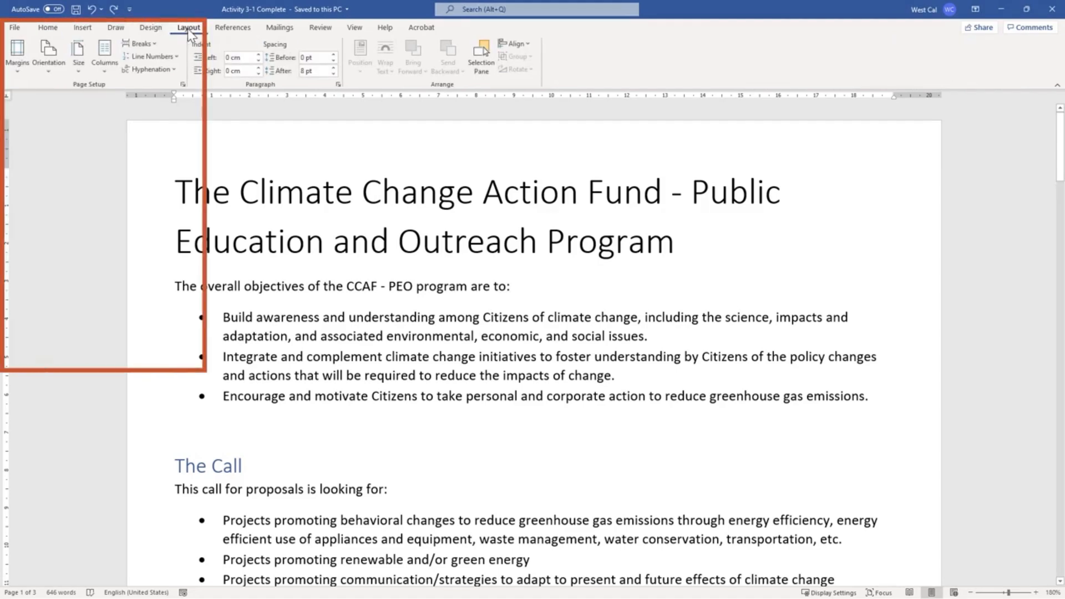
pyautogui.click(22, 68)
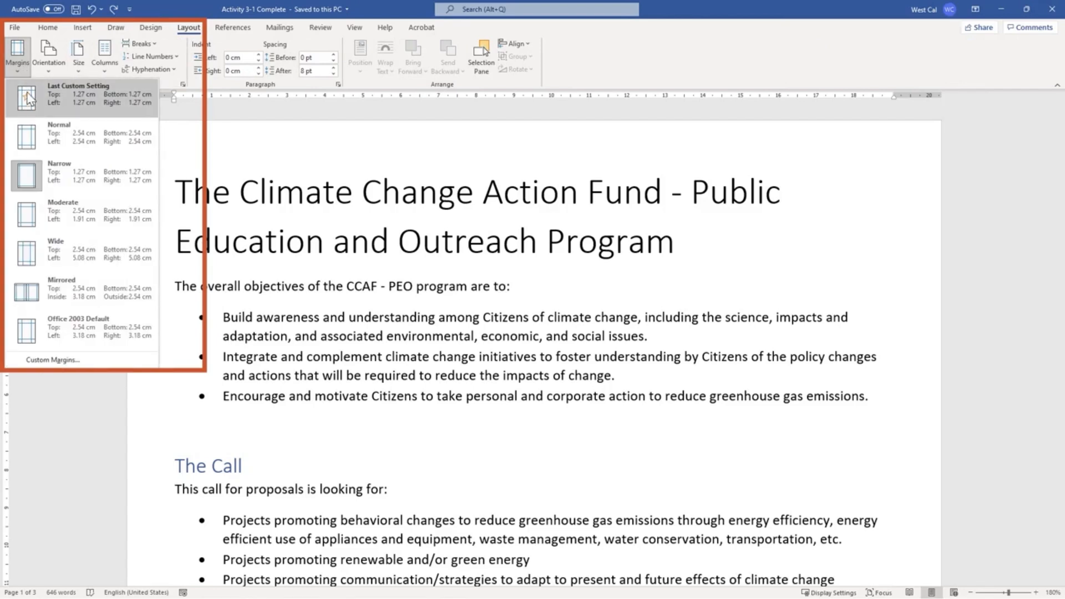
pyautogui.click(32, 139)
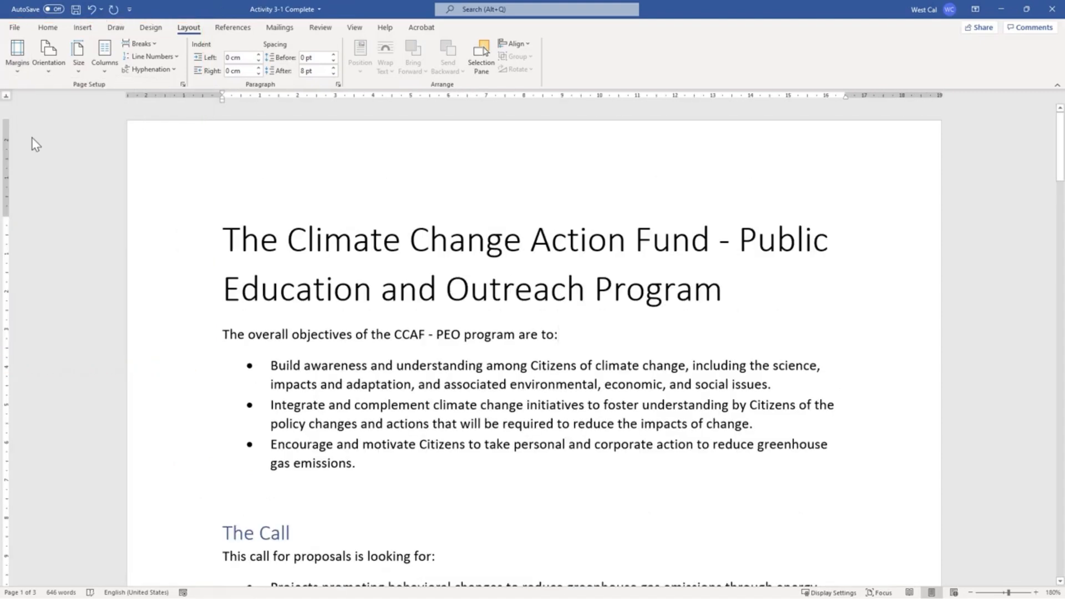
pyautogui.click(182, 84)
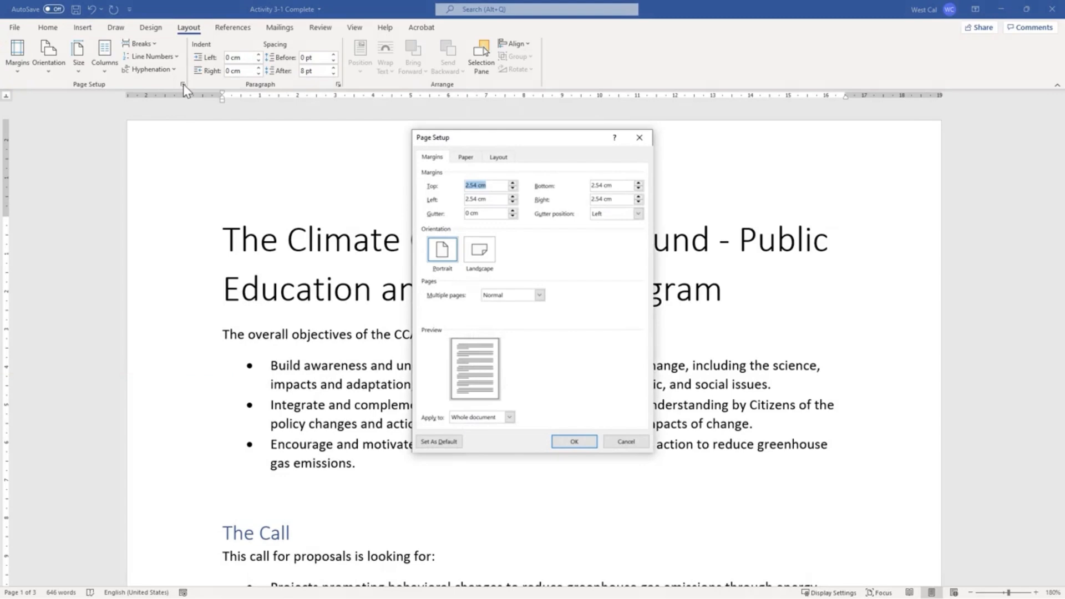
pyautogui.click(473, 244)
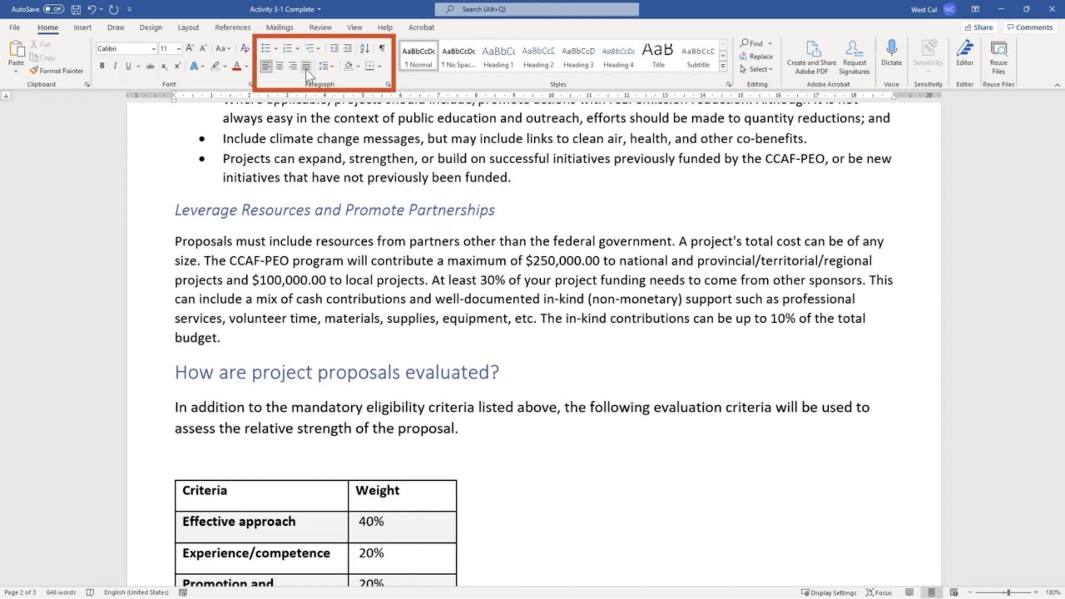
# Try center alignment on the paragraph under "Leverage Resources and Promote Partnerships", and open its detailed Paragraph settings
pyautogui.click(175, 241)
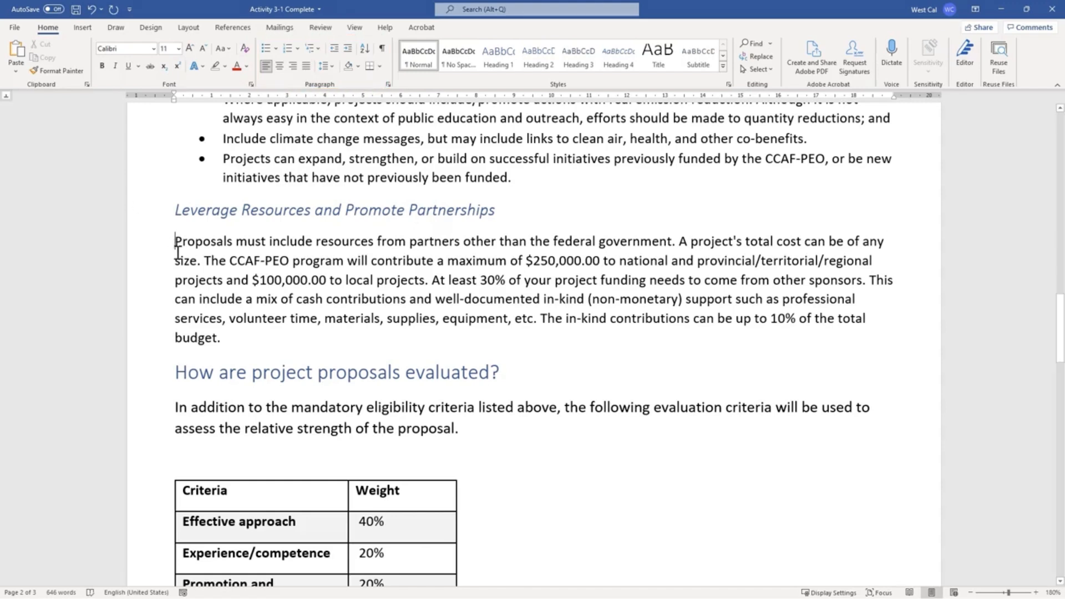
pyautogui.moveTo(177, 244); pyautogui.dragTo(223, 337)
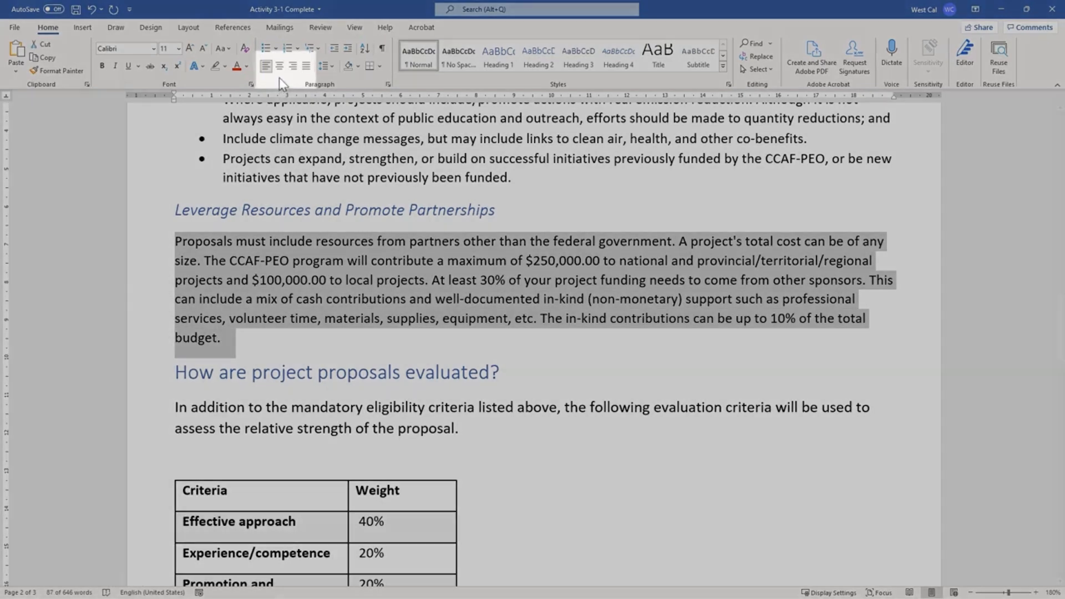
pyautogui.click(280, 70)
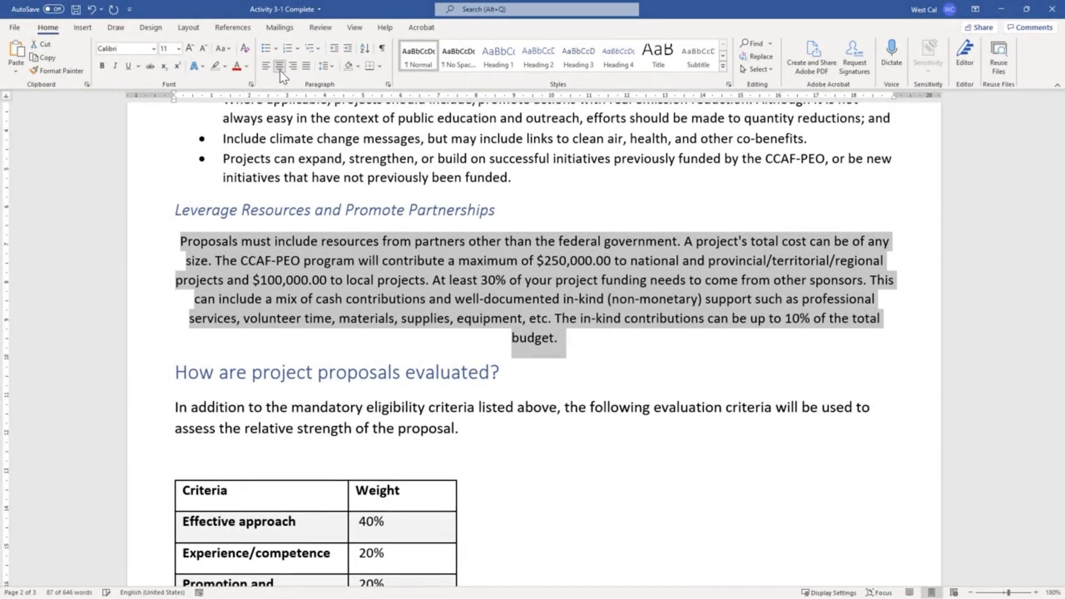
pyautogui.click(1012, 247)
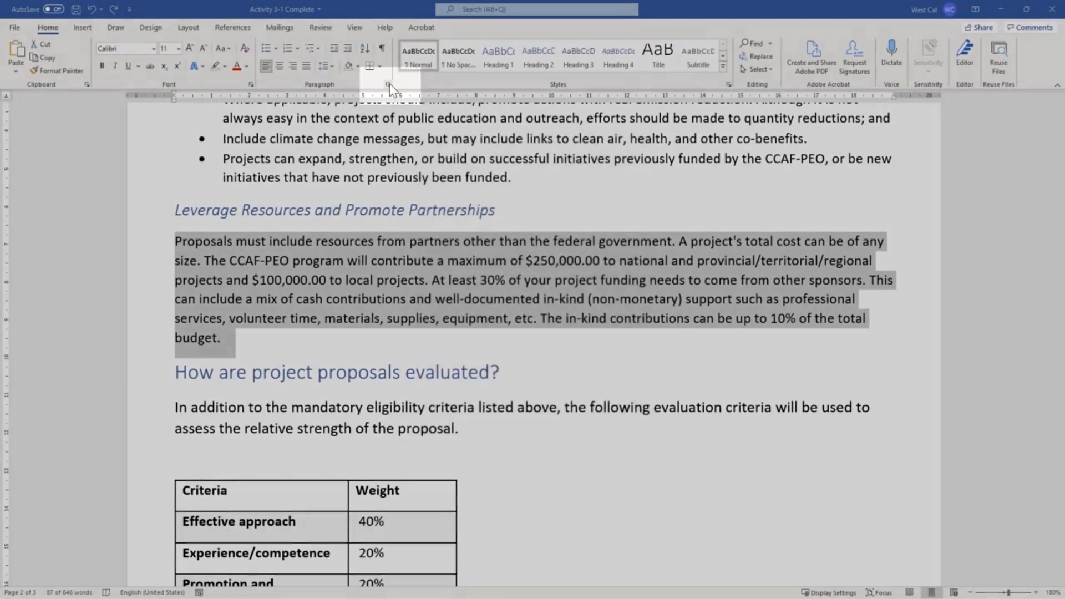
pyautogui.click(388, 85)
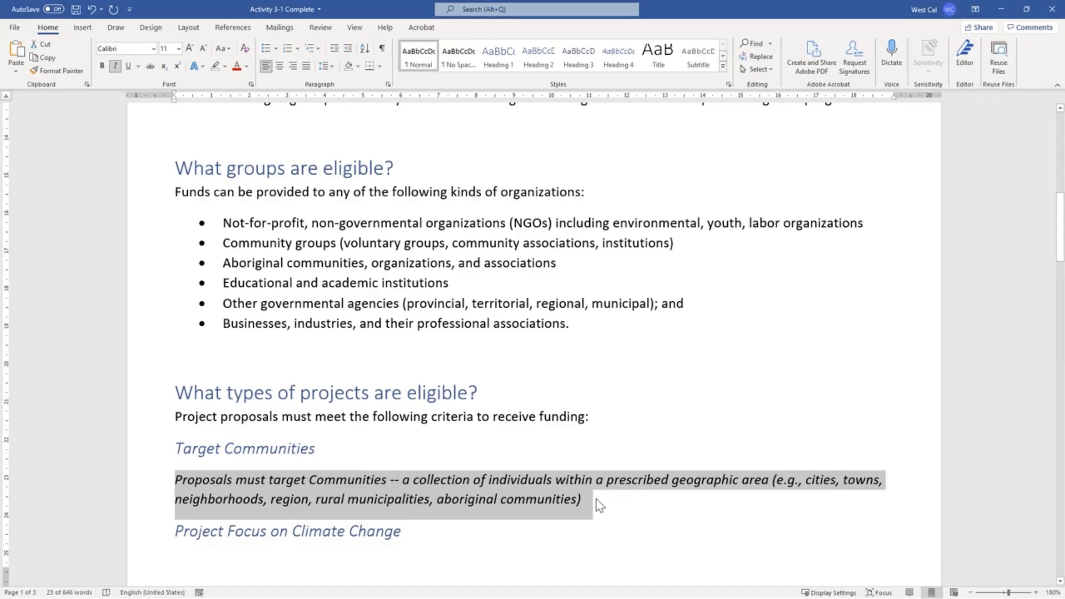
# Increase the left indent of the italic paragraph under "Target Communities" by one level
pyautogui.click(348, 50)
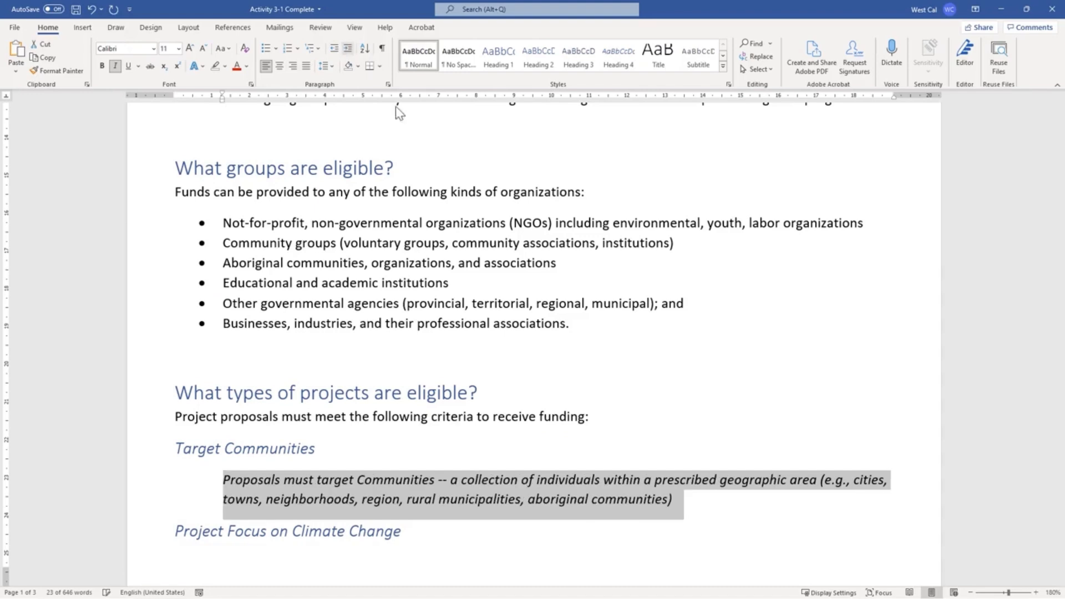
pyautogui.click(224, 485)
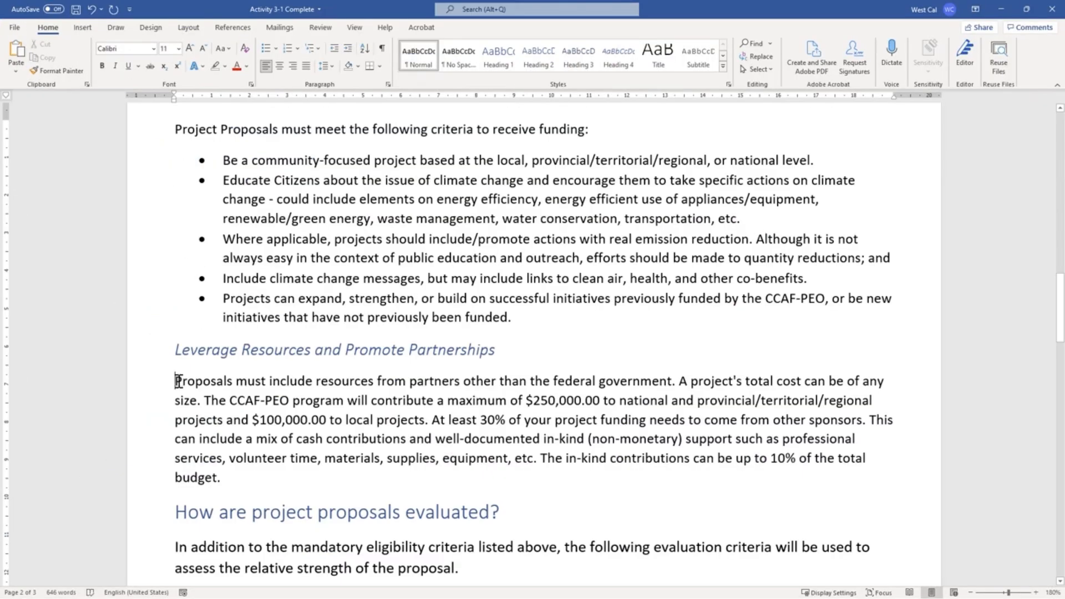
# Increase the left indent of the whole paragraph under "Leverage Resources and Promote Partnerships"
pyautogui.moveTo(176, 381); pyautogui.dragTo(225, 476)
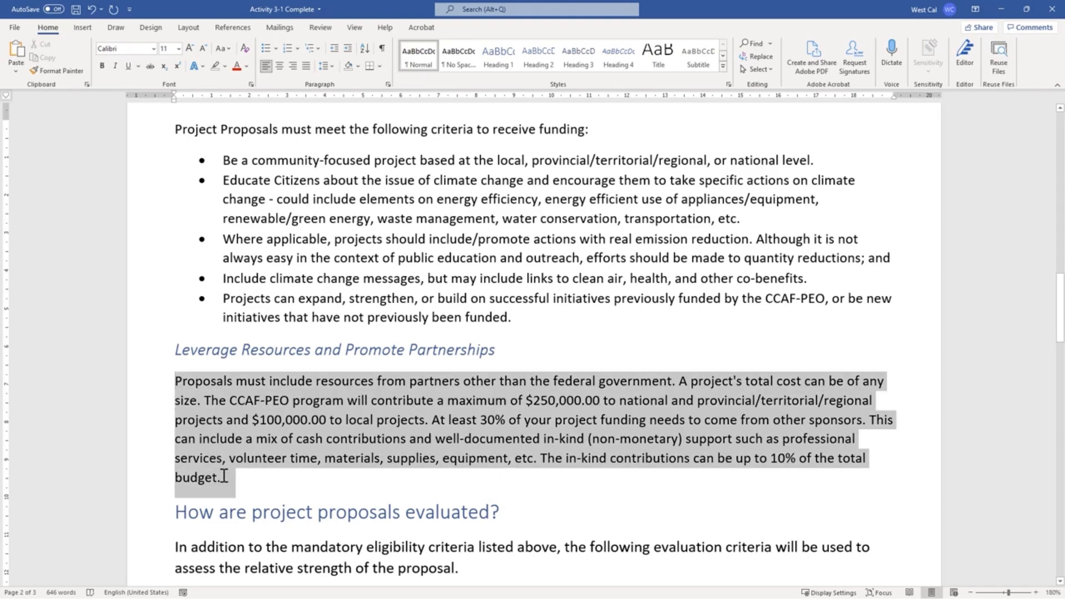
pyautogui.click(348, 49)
pyautogui.click(347, 49)
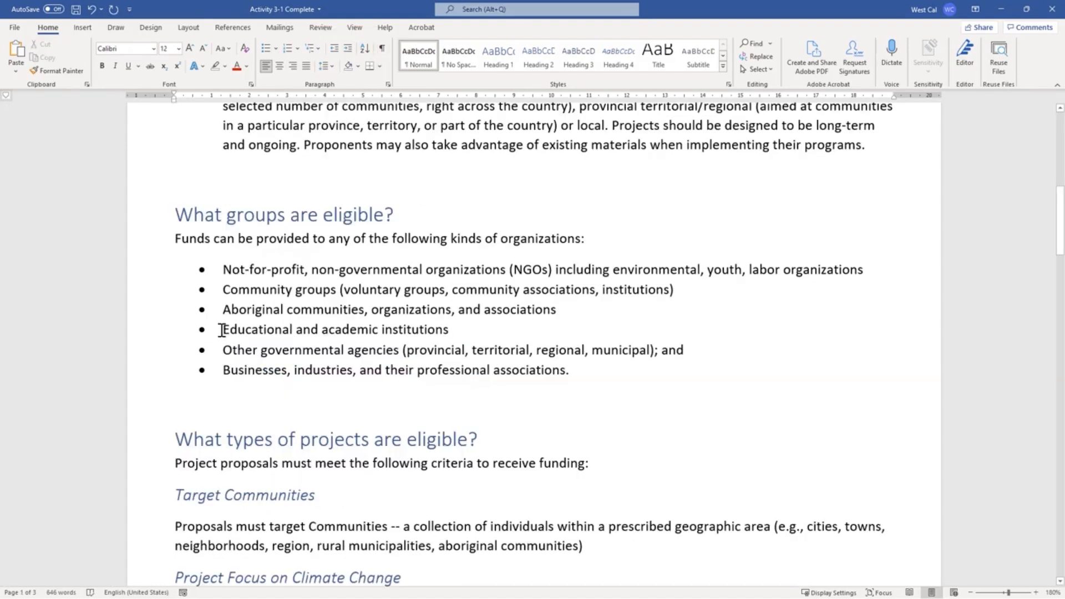
# Demote the "Educational and academic institutions" bullet to a second-level sub-bullet
pyautogui.click(222, 330)
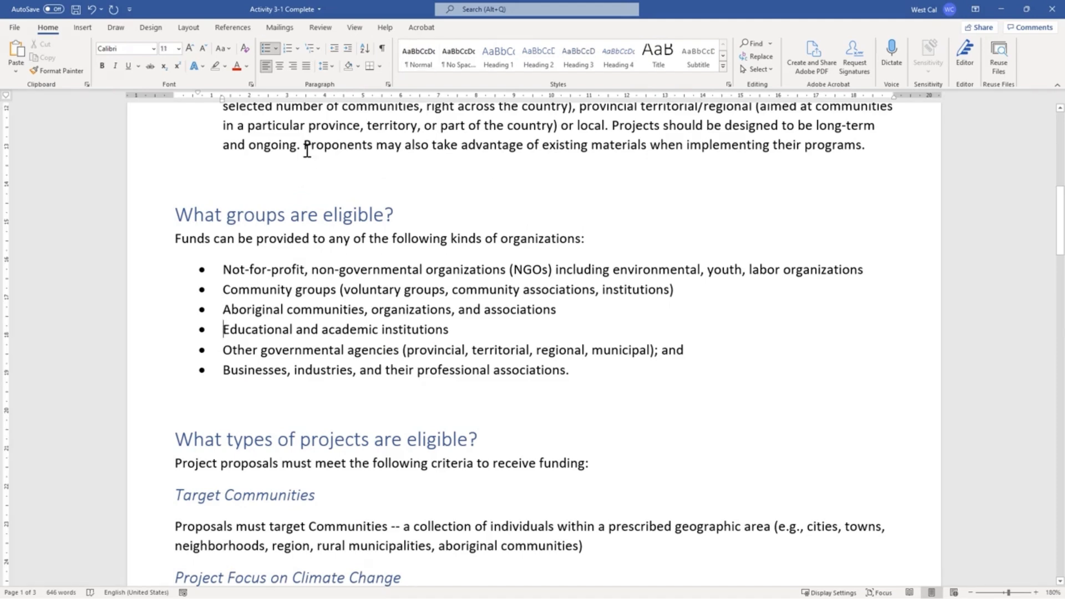
pyautogui.click(348, 52)
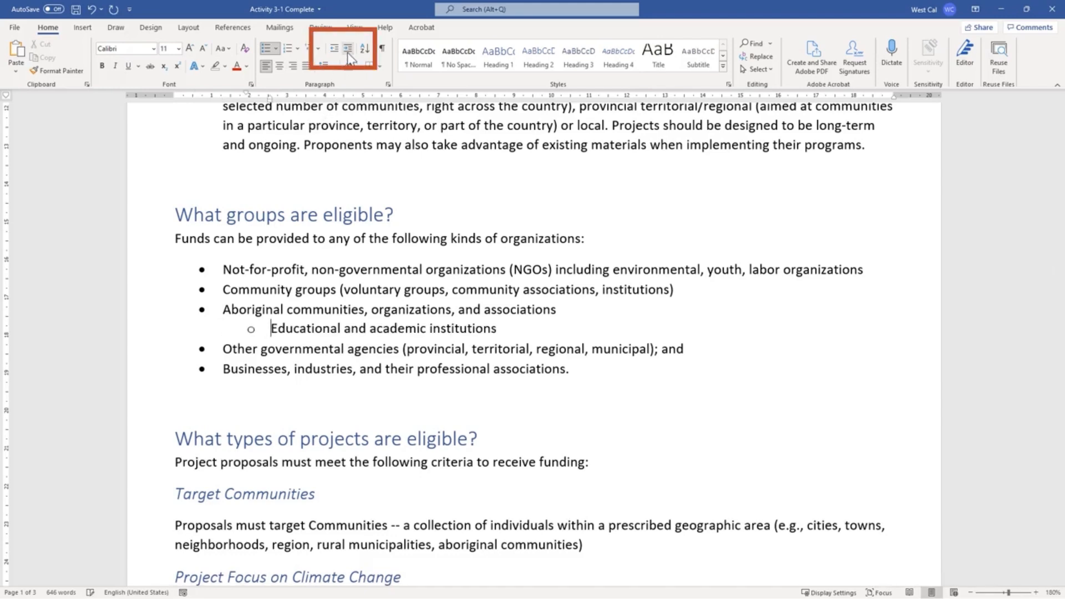
# Demote the "Educational and academic institutions" sub-bullet one more level and promote it back to a top-level bullet
pyautogui.click(347, 52)
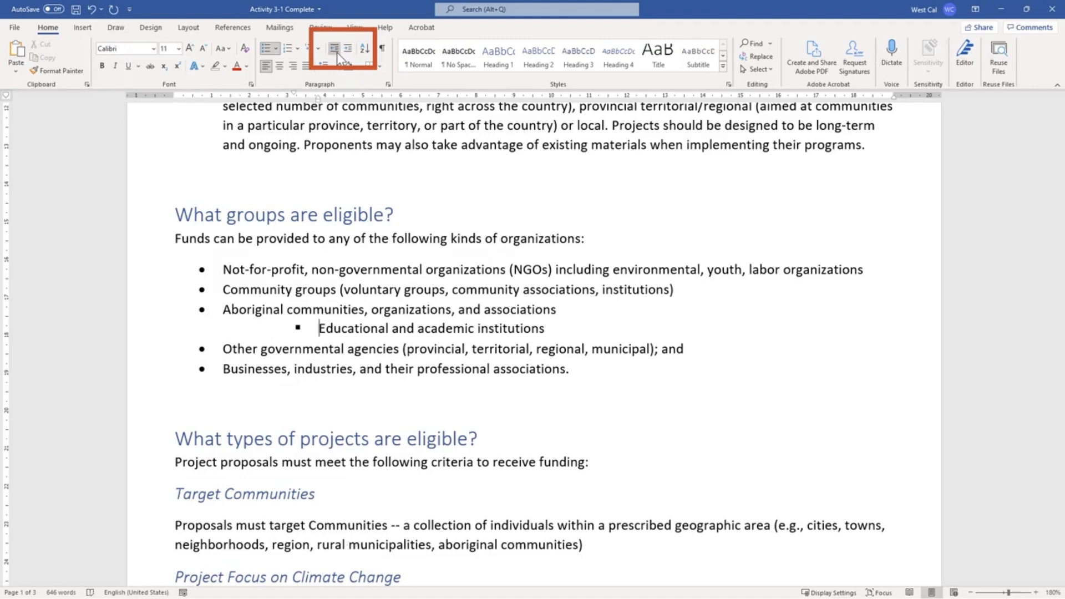
pyautogui.click(337, 53)
pyautogui.click(336, 52)
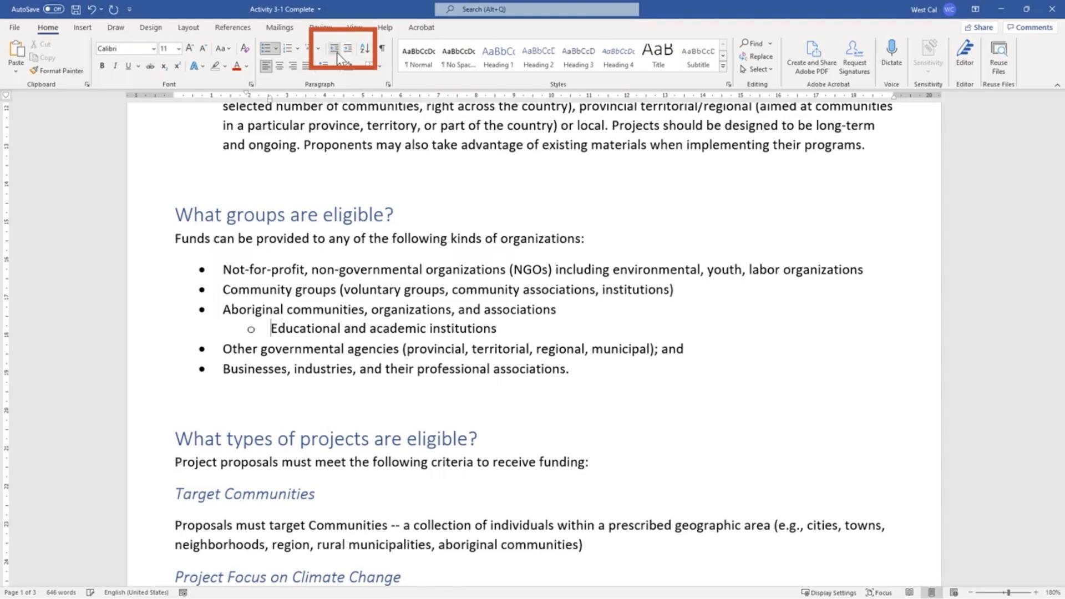
# Try increasing the left indent of the text from the "Leverage Resources and Promote Partnerships" paragraph through the evaluation introduction
pyautogui.moveTo(175, 288); pyautogui.dragTo(469, 480)
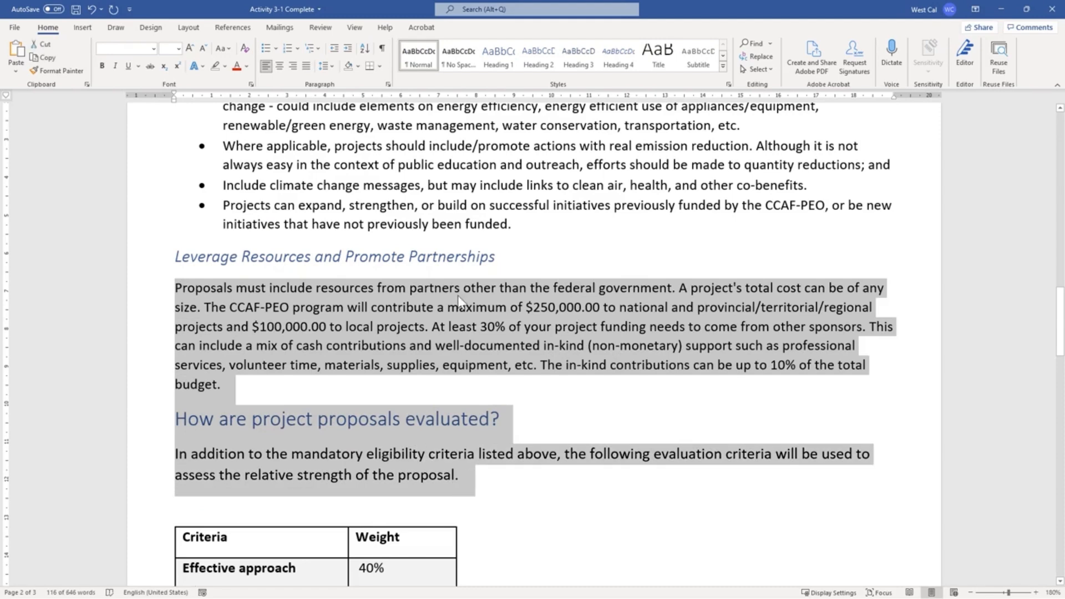
pyautogui.click(347, 50)
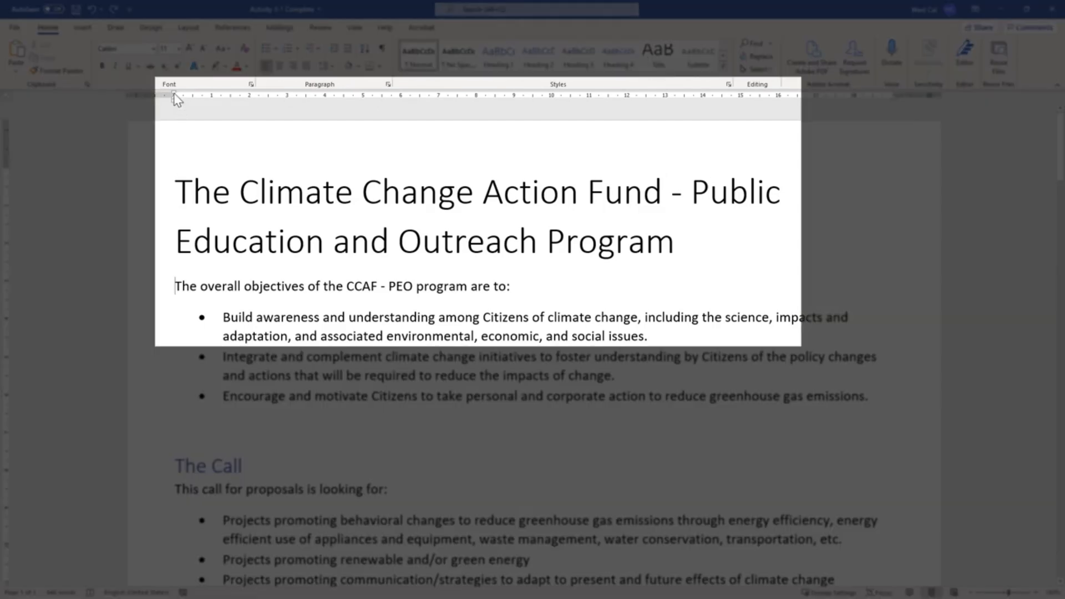
# Try adjusting paragraph indents with the ruler's indent markers, and return the evaluation introduction's left indent to 0
pyautogui.moveTo(174, 96); pyautogui.dragTo(231, 92)
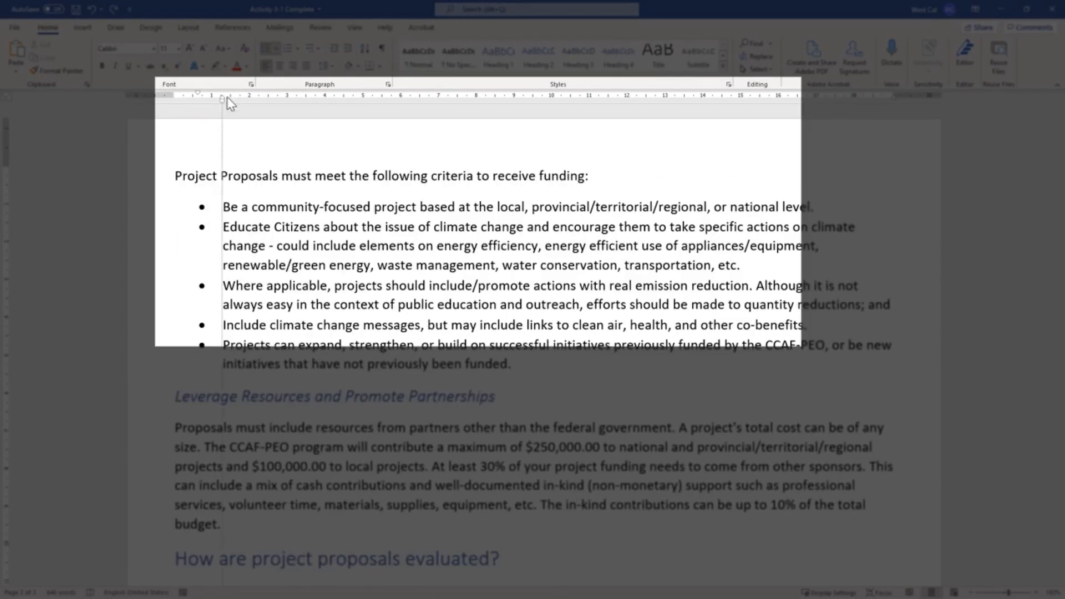
pyautogui.moveTo(230, 97); pyautogui.dragTo(255, 97)
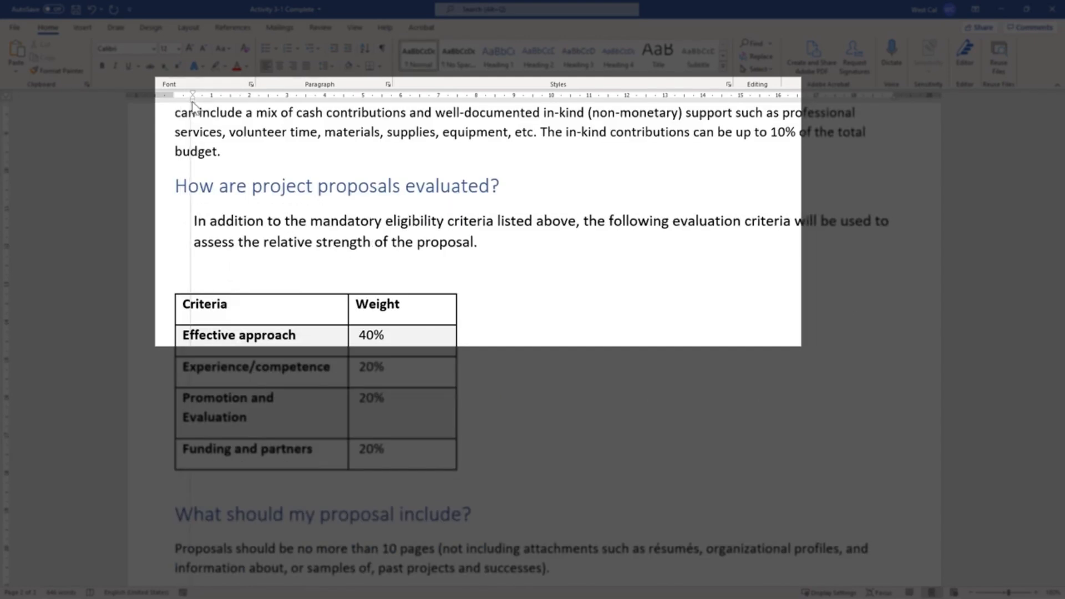
pyautogui.moveTo(193, 102); pyautogui.dragTo(179, 104)
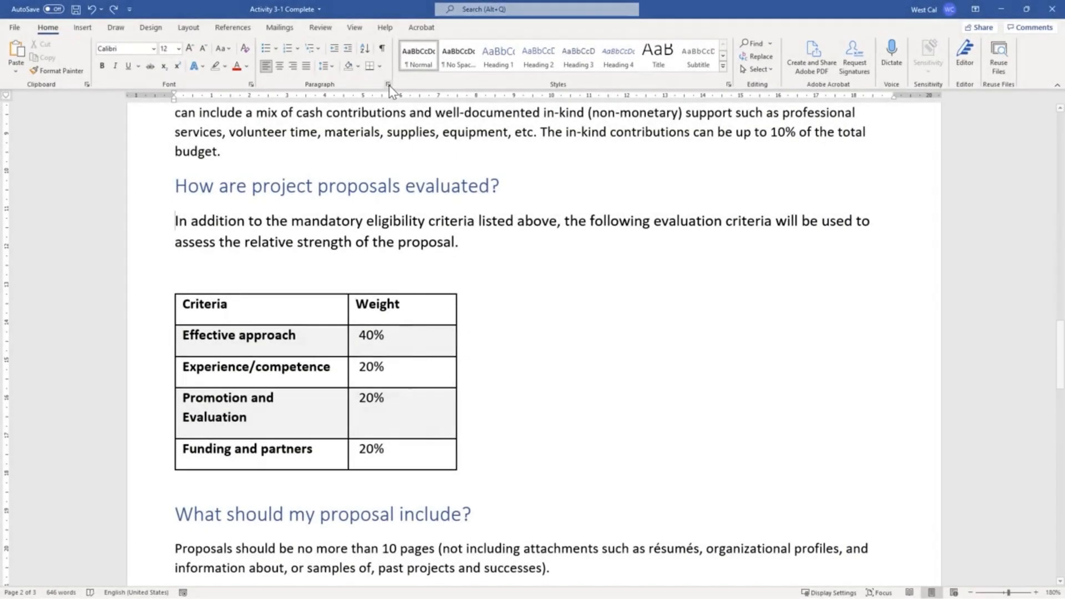
# Try the Mirror indents option in the detailed Paragraph settings for the paragraph under "How are project proposals evaluated?"
pyautogui.click(388, 85)
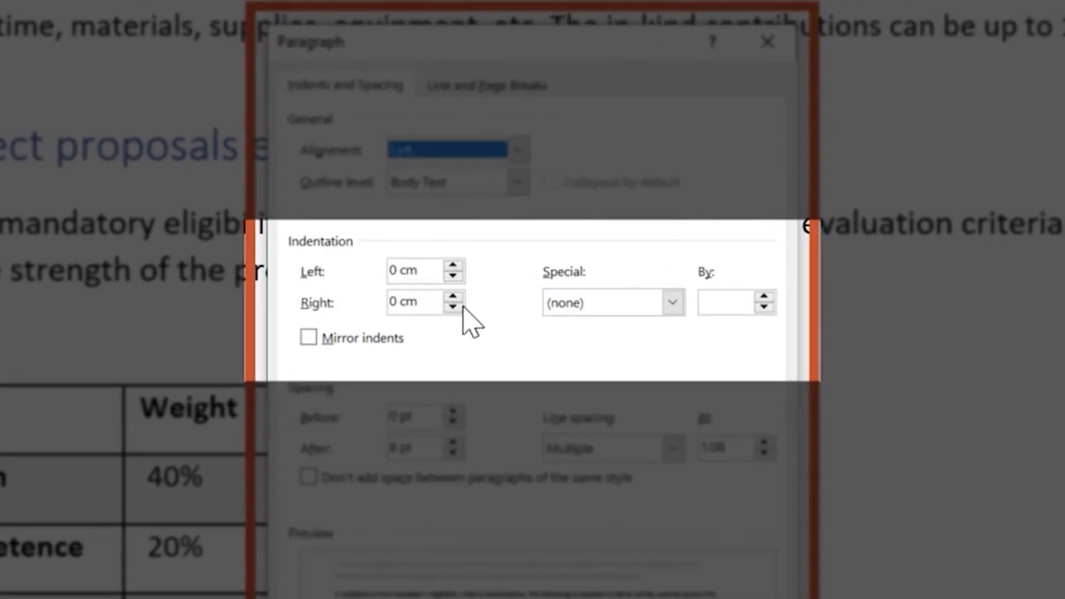
pyautogui.click(312, 337)
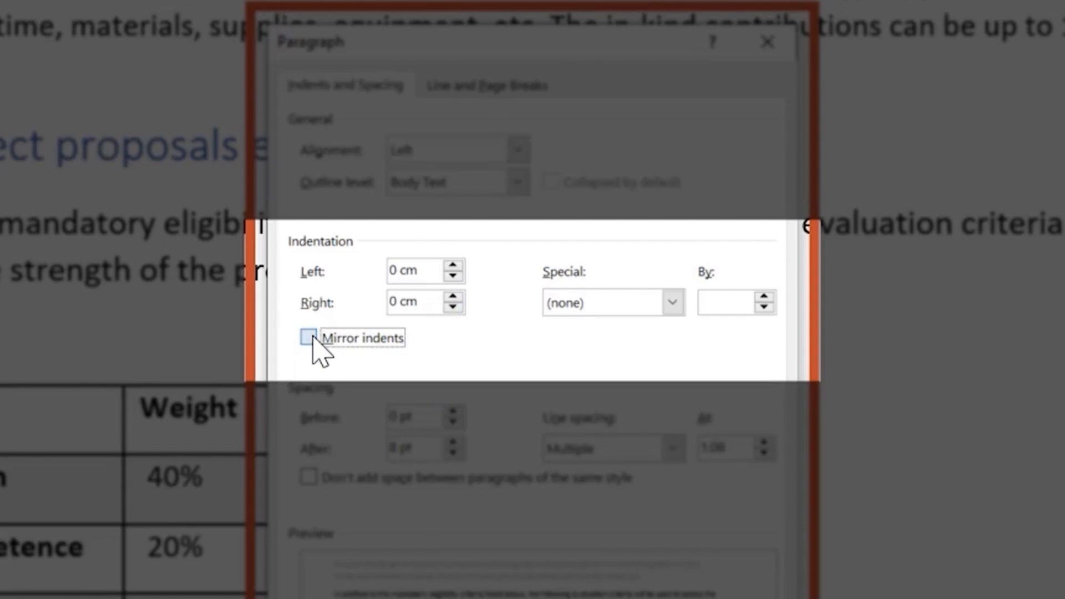
pyautogui.click(309, 338)
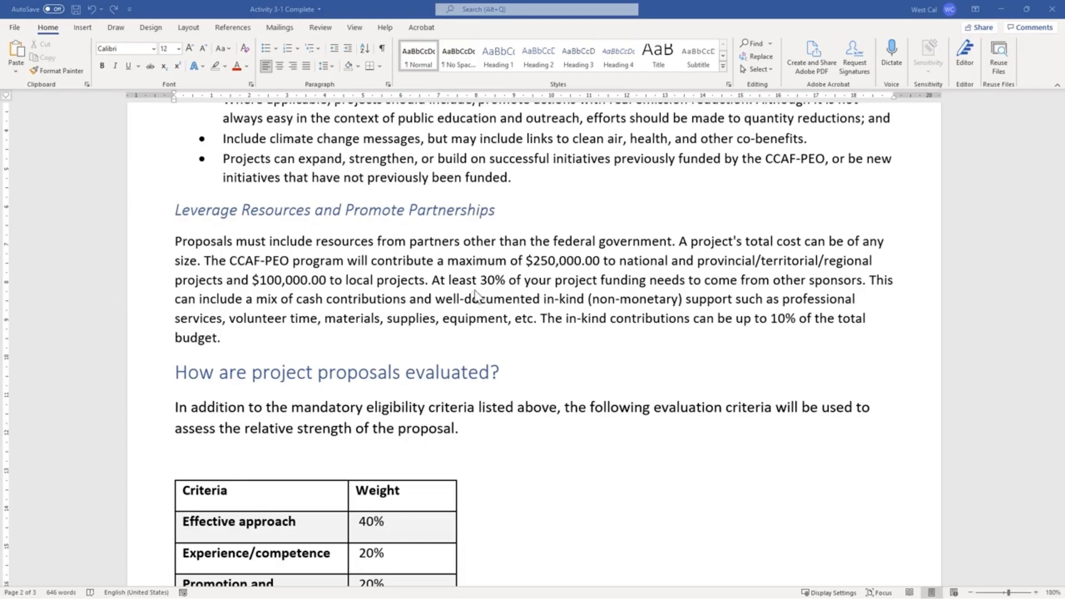
# Examine the line spacing choices for the "Projects promoting renewable and/or green energy" bullet and open the detailed line spacing options
pyautogui.click(507, 281)
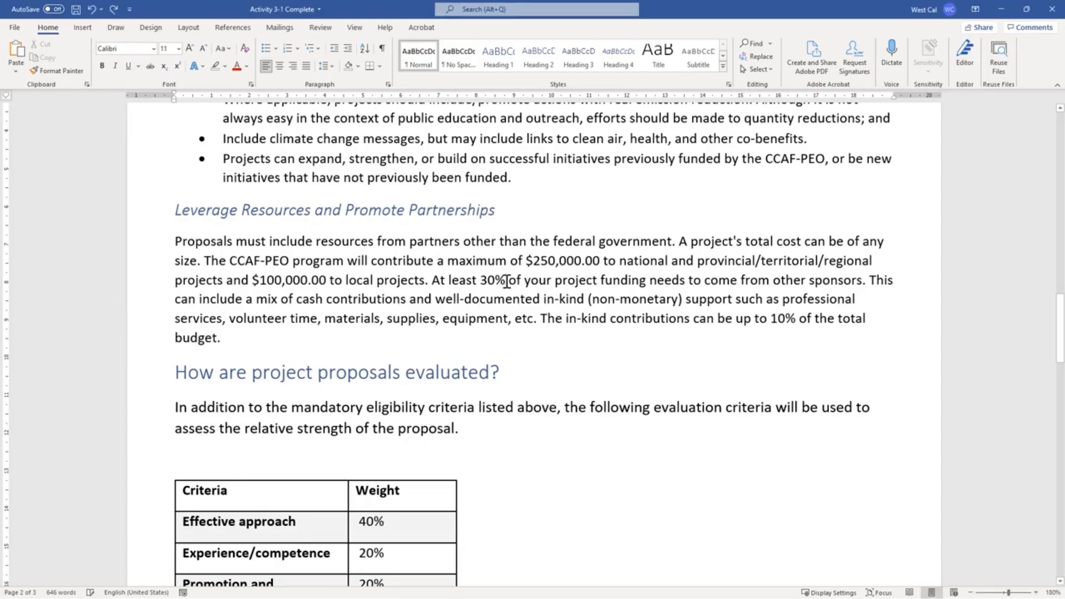
pyautogui.click(332, 66)
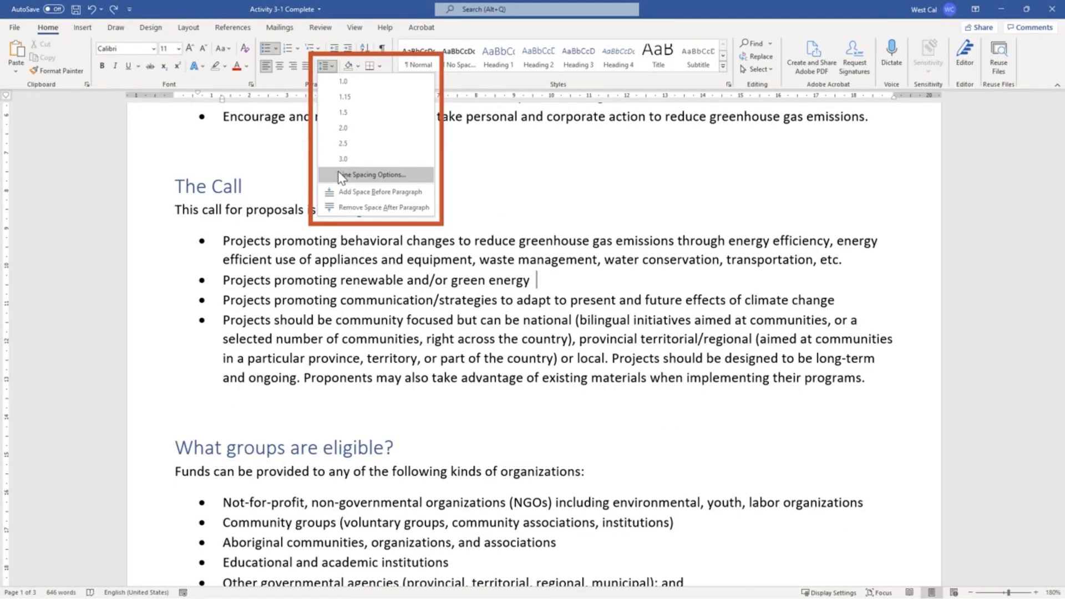
pyautogui.click(341, 175)
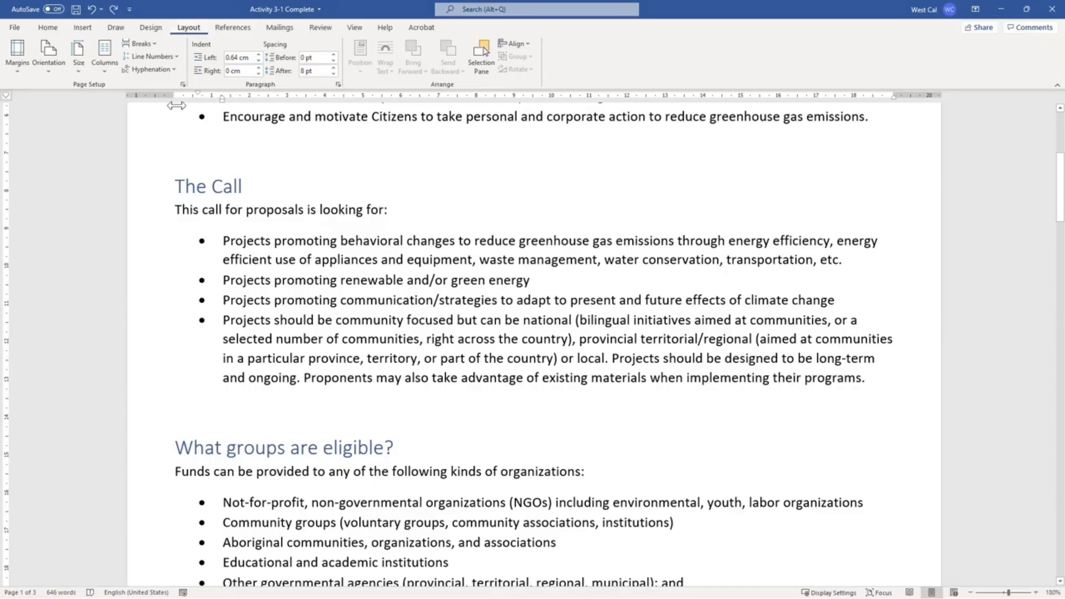
# Examine the document's hyphenation choices and open the detailed hyphenation options
pyautogui.click(174, 70)
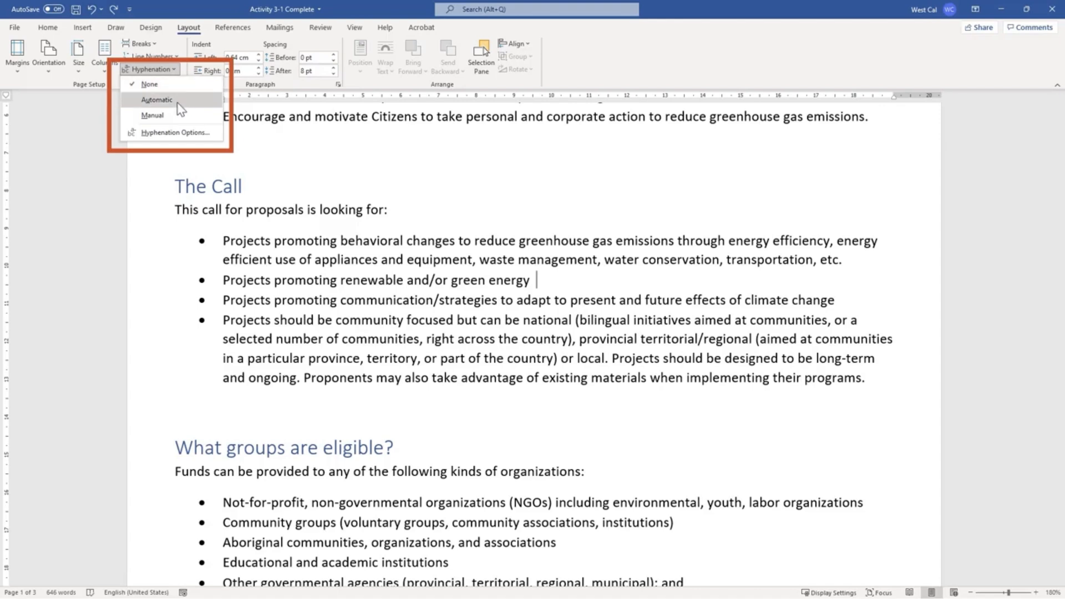
pyautogui.click(177, 133)
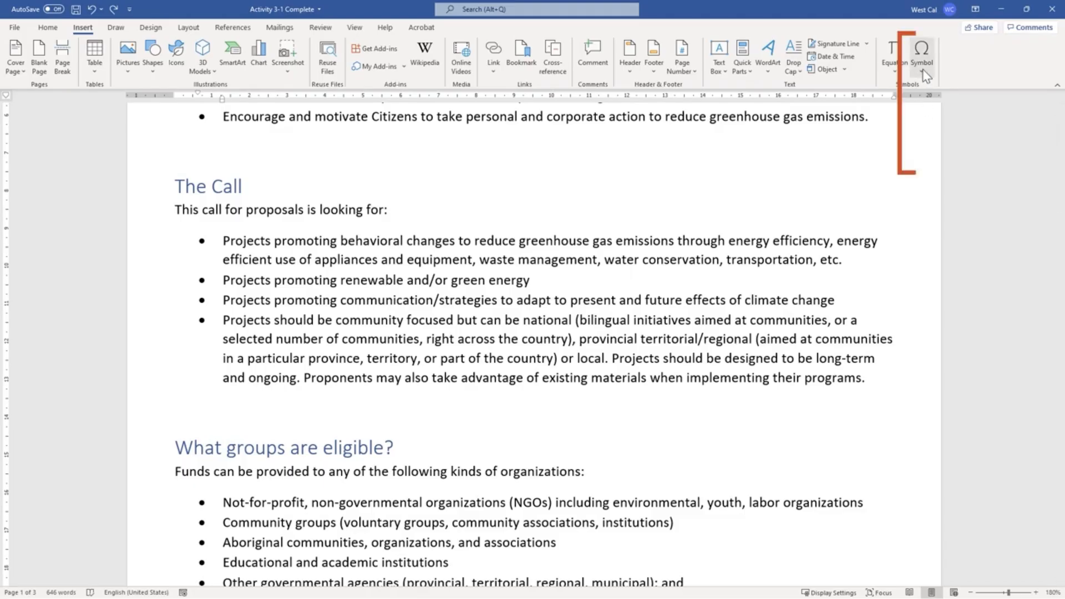
# Examine the symbols available for insertion and open the full symbol selection
pyautogui.click(923, 70)
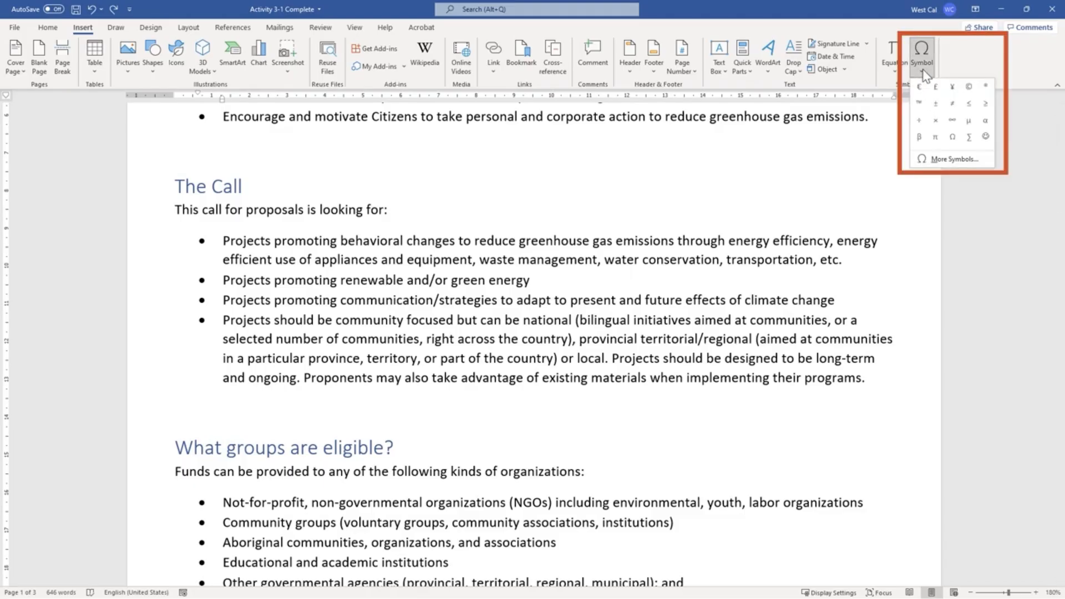
pyautogui.click(925, 159)
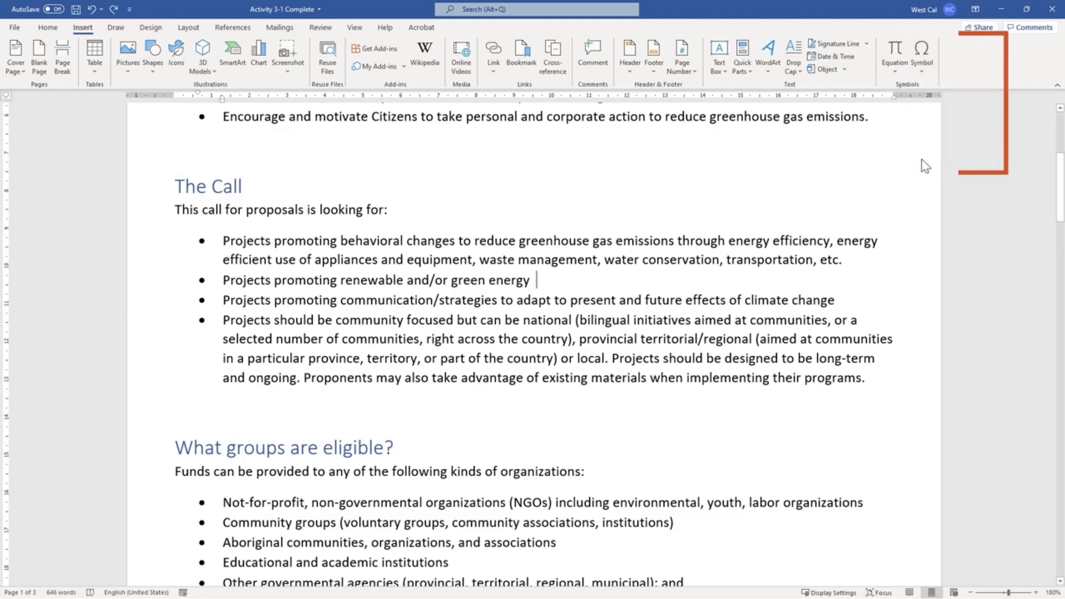
pyautogui.click(453, 206)
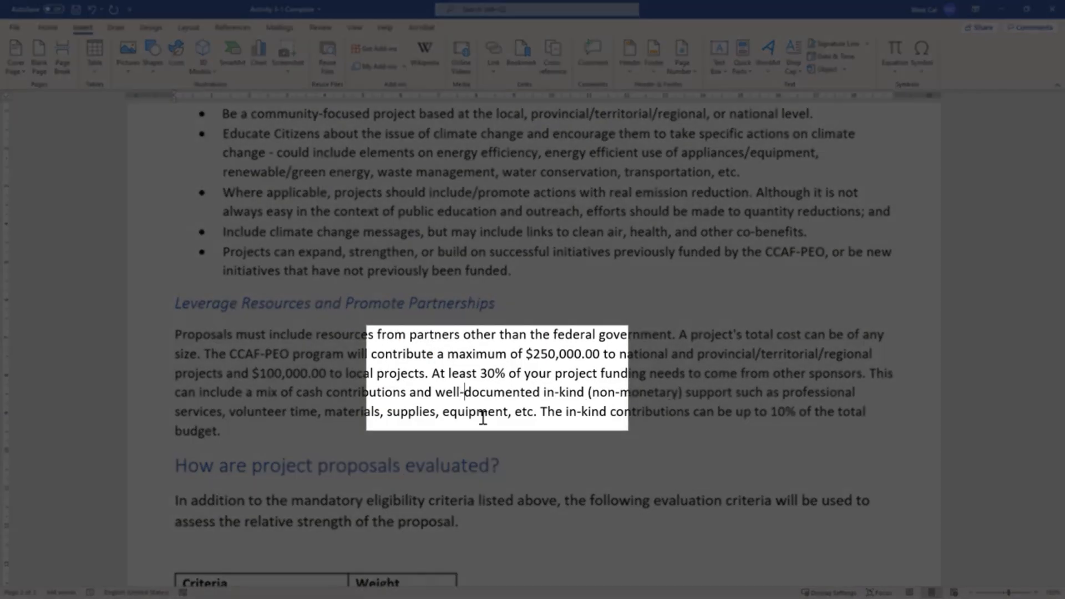
# Shade the introduction line and all the bullets under "The Call" with a gold theme color
pyautogui.scroll(3, 483, 335)
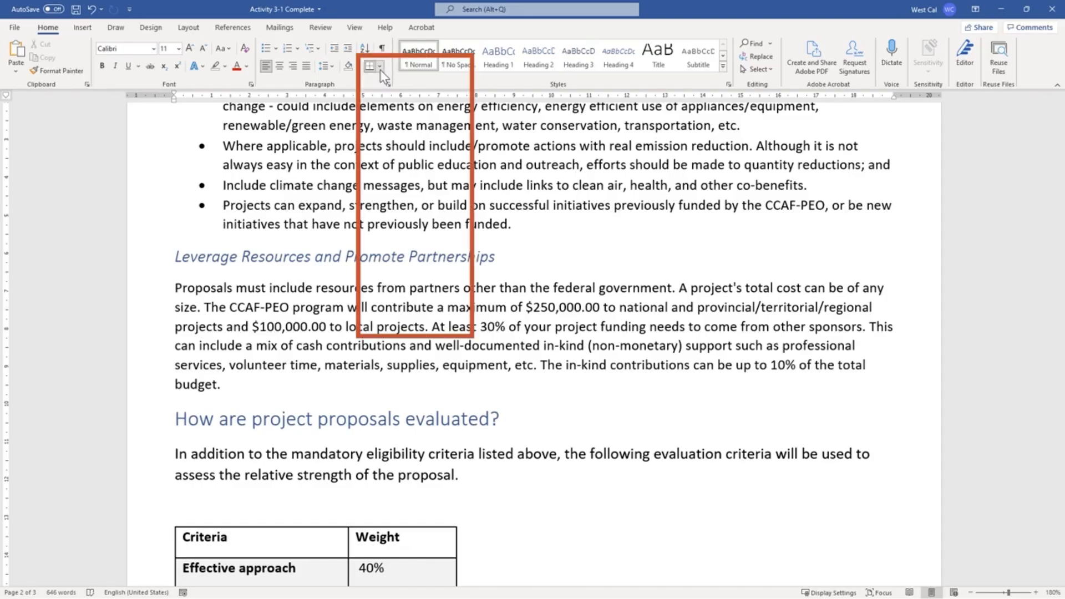
pyautogui.click(380, 65)
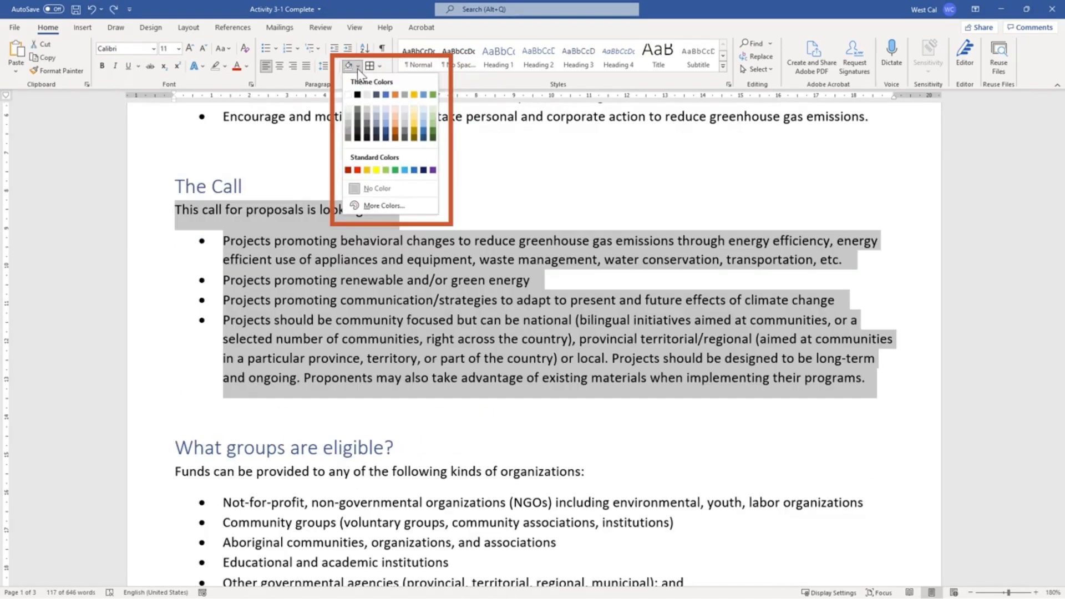
pyautogui.click(417, 99)
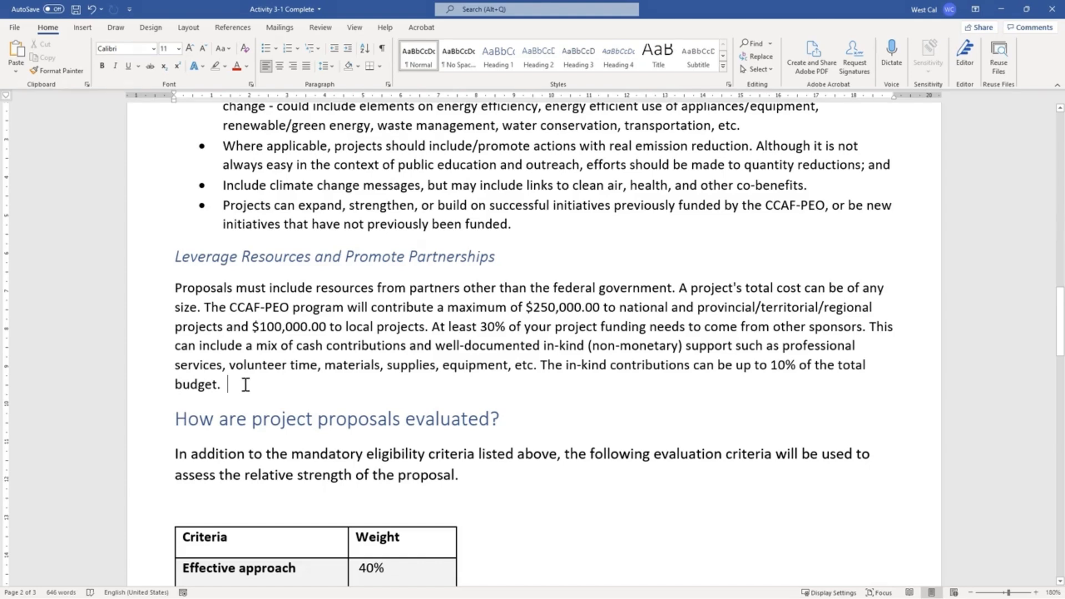
# Apply All Borders to the paragraph under "Leverage Resources and Promote Partnerships"
pyautogui.click(380, 69)
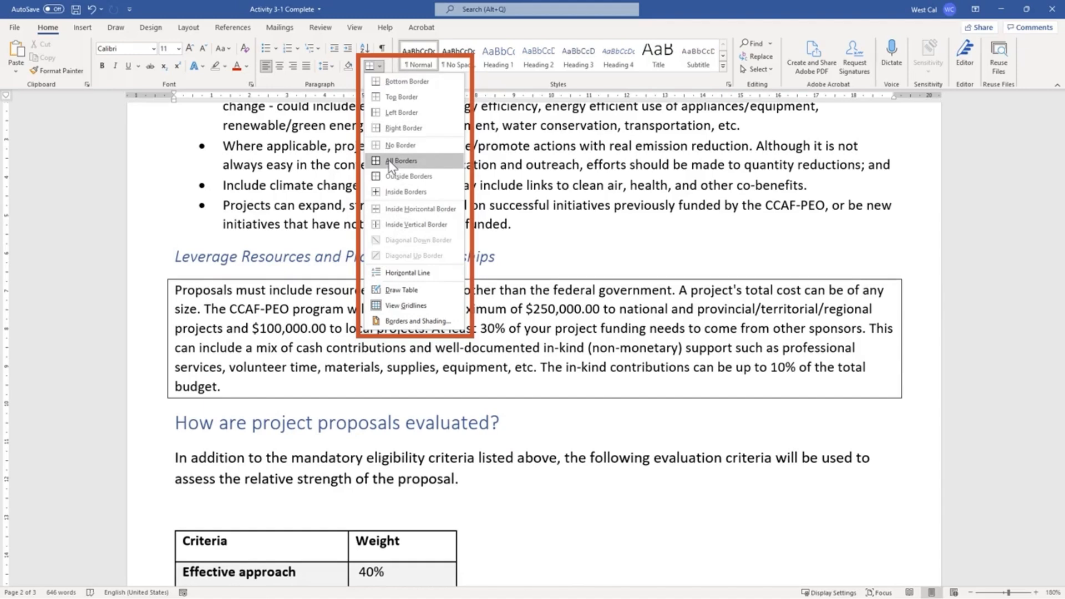
pyautogui.click(391, 162)
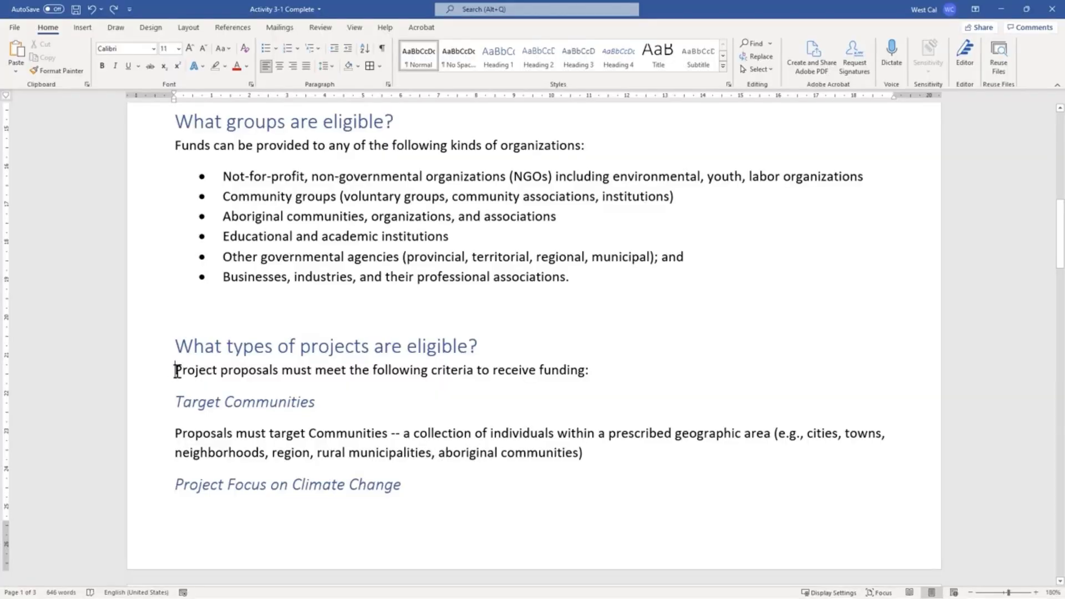
# Set up a blue, 1 pt dashed box border for the "Project proposals must meet the following criteria" line
pyautogui.moveTo(177, 370); pyautogui.dragTo(664, 375)
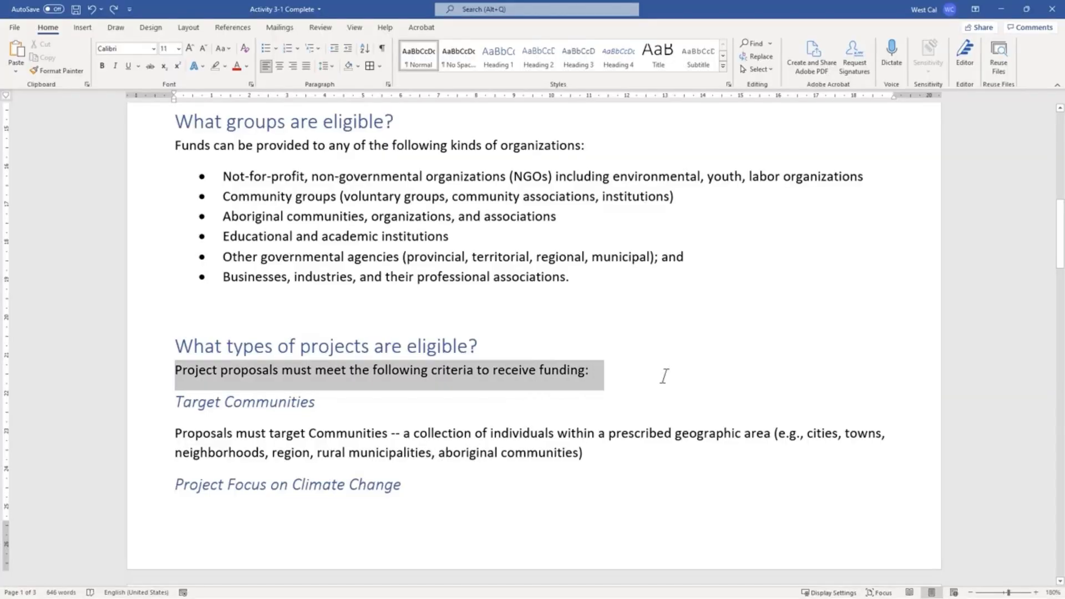
pyautogui.click(380, 66)
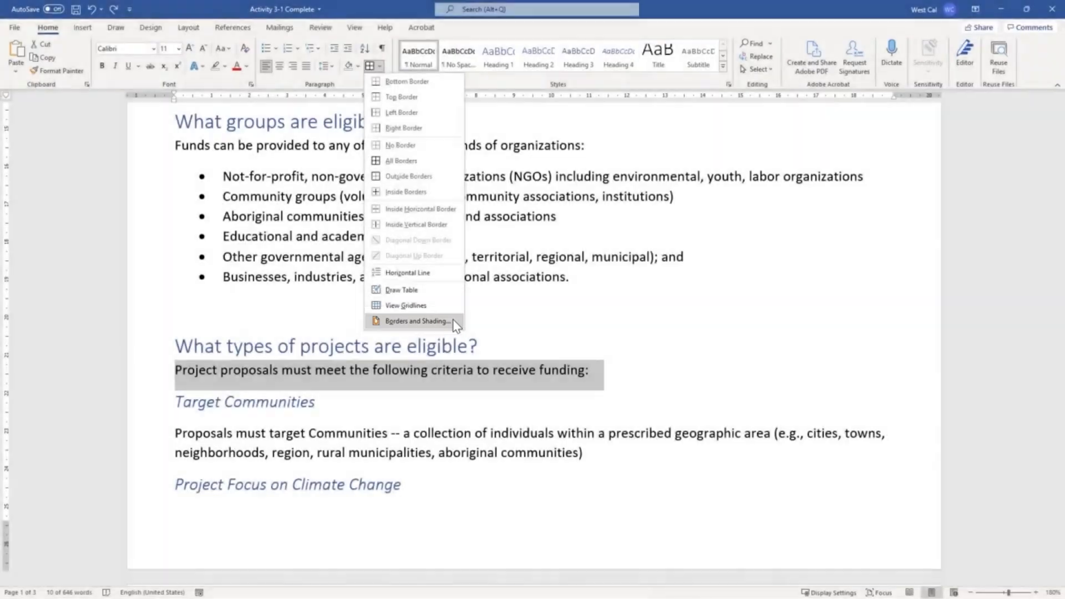
pyautogui.click(453, 321)
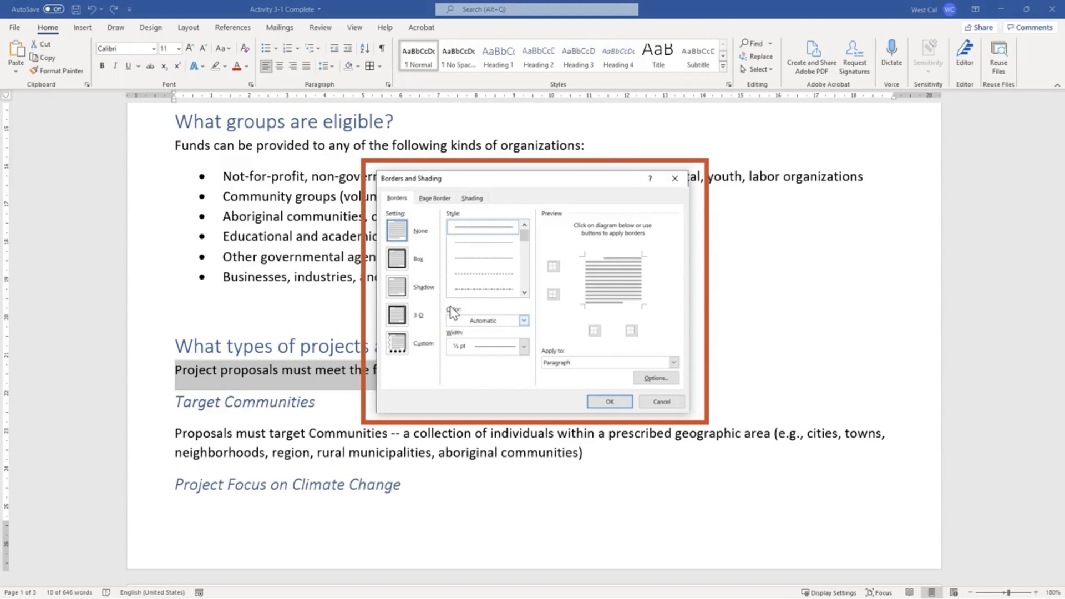
pyautogui.click(399, 261)
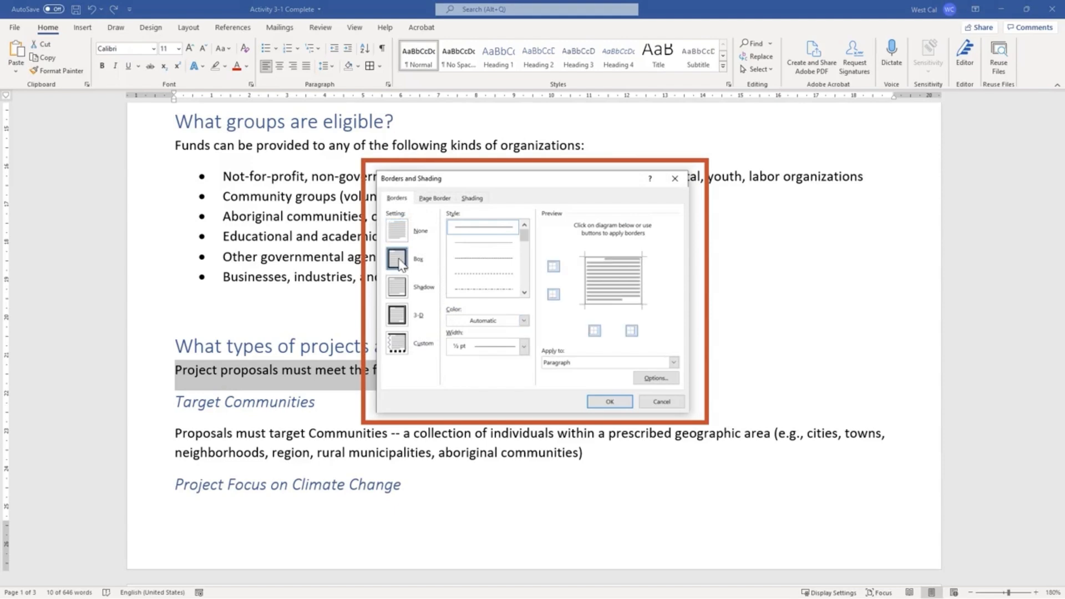
pyautogui.click(488, 259)
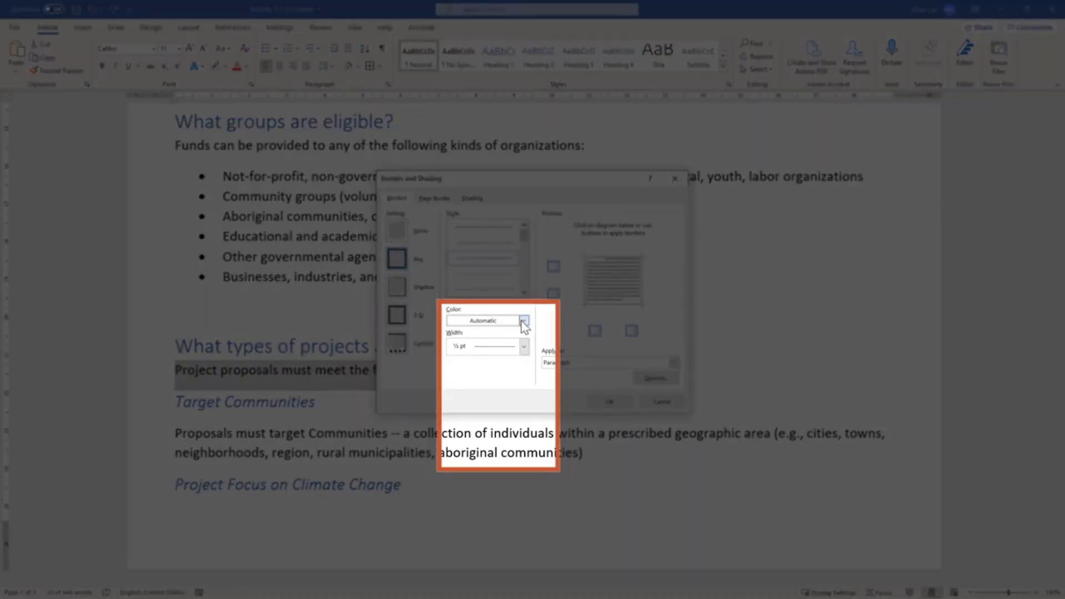
pyautogui.click(524, 321)
pyautogui.click(525, 348)
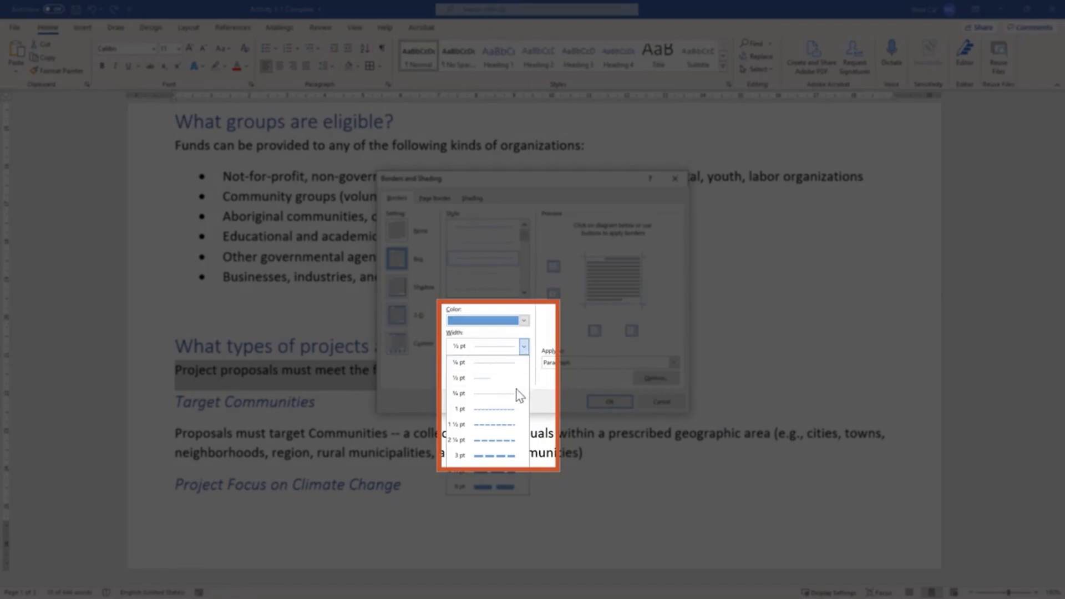
pyautogui.click(515, 407)
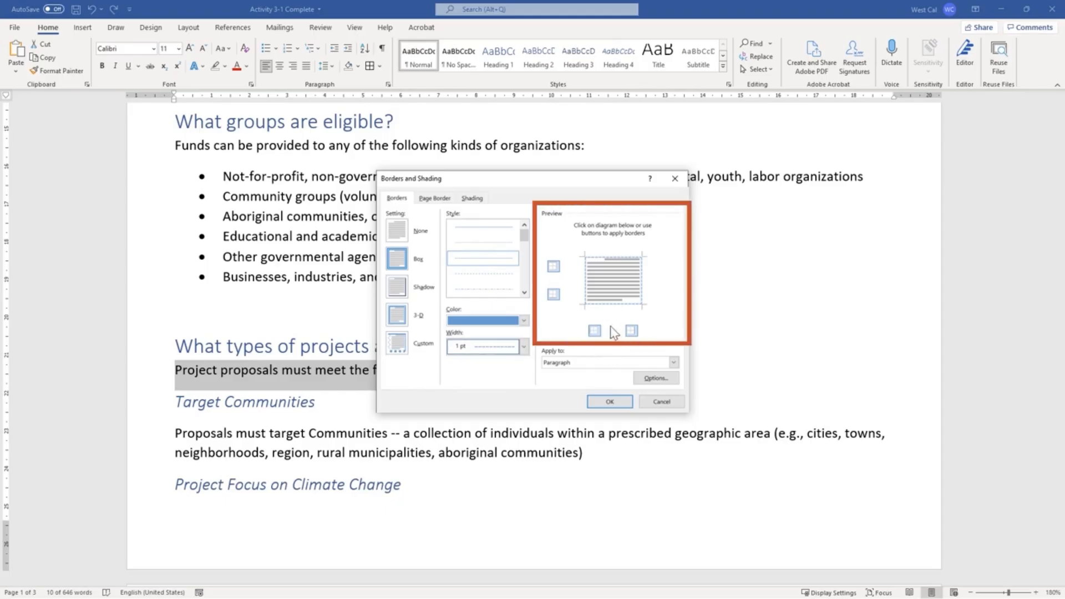
# Remove and restore the bottom and right sides of the box border in the border preview
pyautogui.click(553, 295)
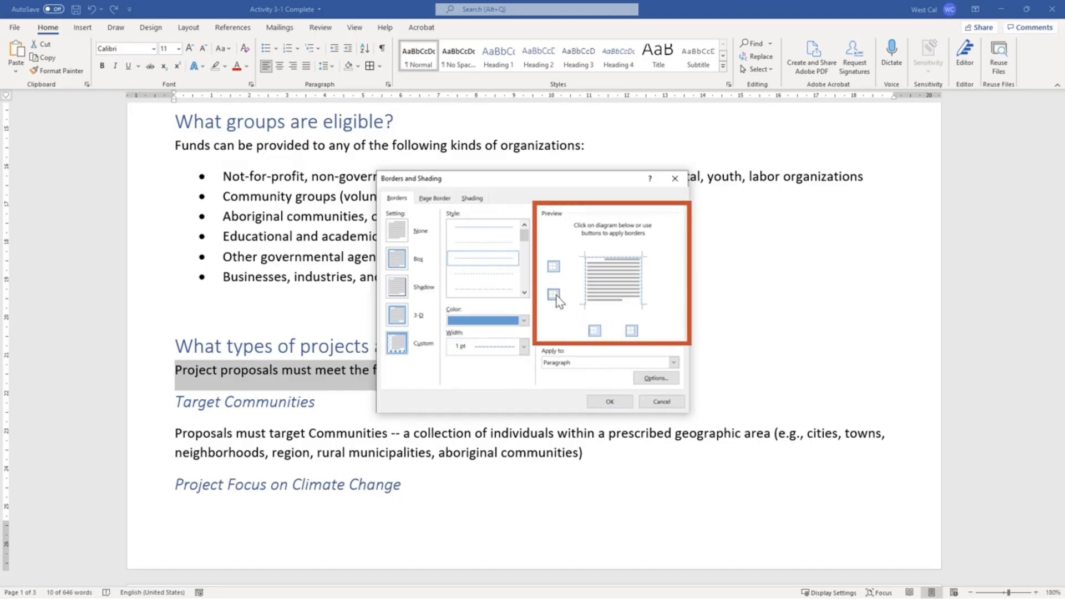
pyautogui.click(556, 295)
pyautogui.click(631, 331)
pyautogui.click(632, 331)
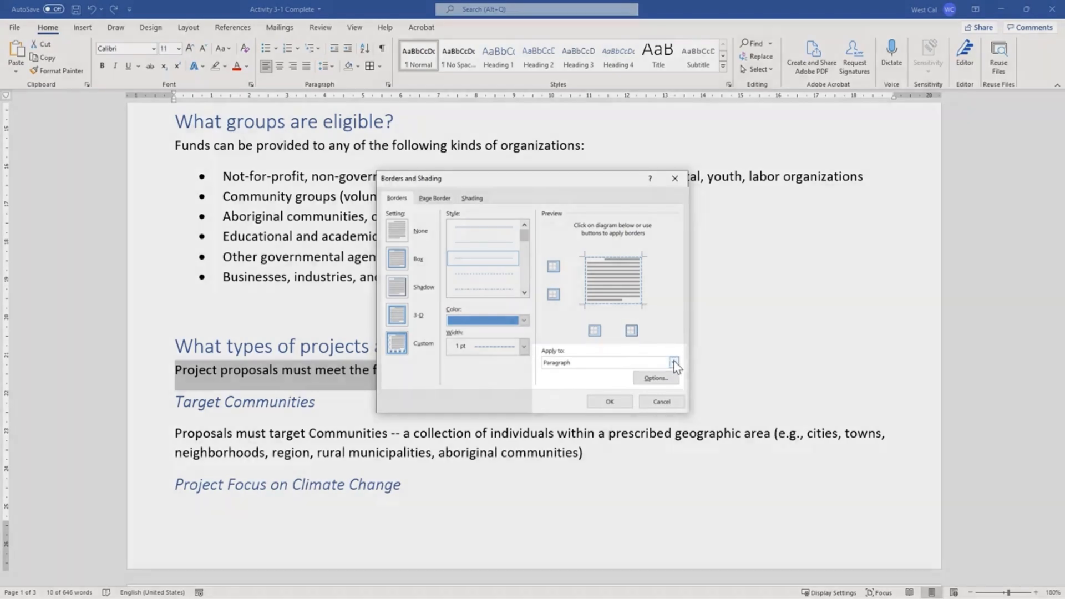
# Apply the border to the whole paragraph and accept the spacing from text of 1 pt top and bottom, 4 pt left and right
pyautogui.click(674, 361)
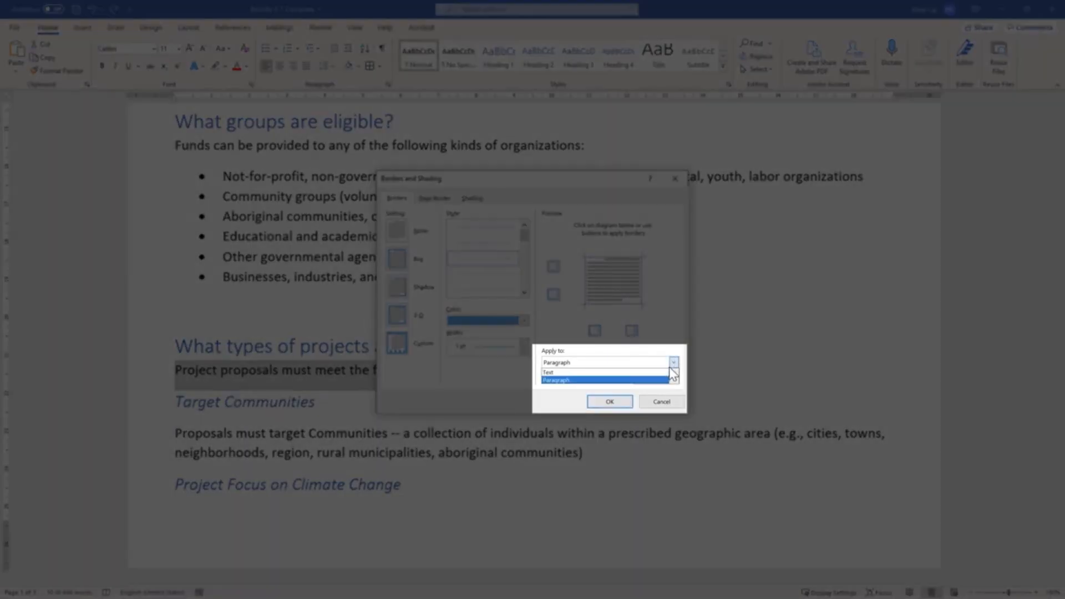
pyautogui.click(665, 380)
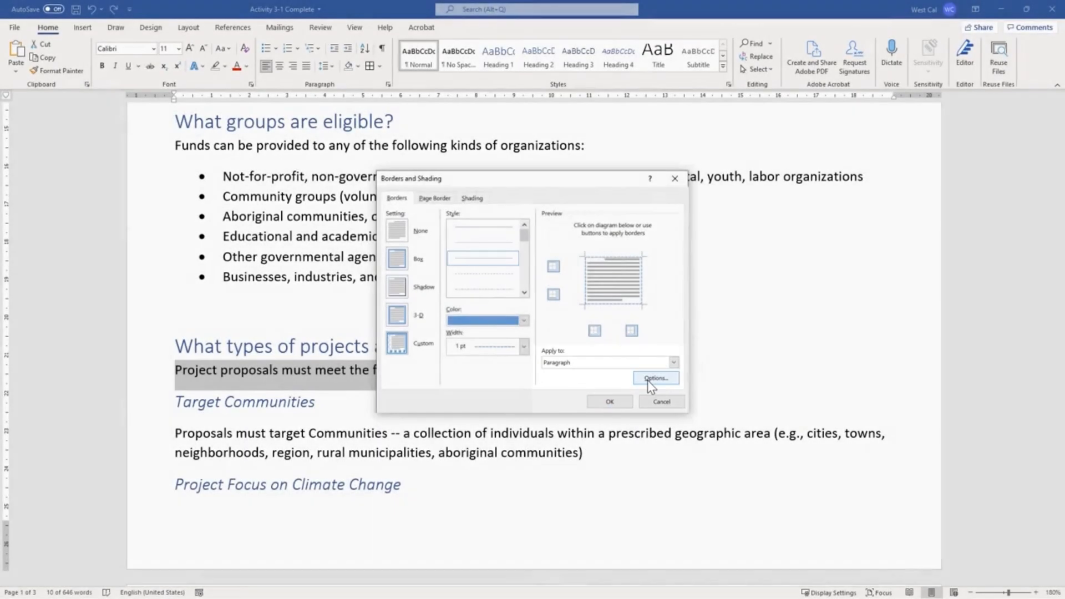
pyautogui.click(647, 379)
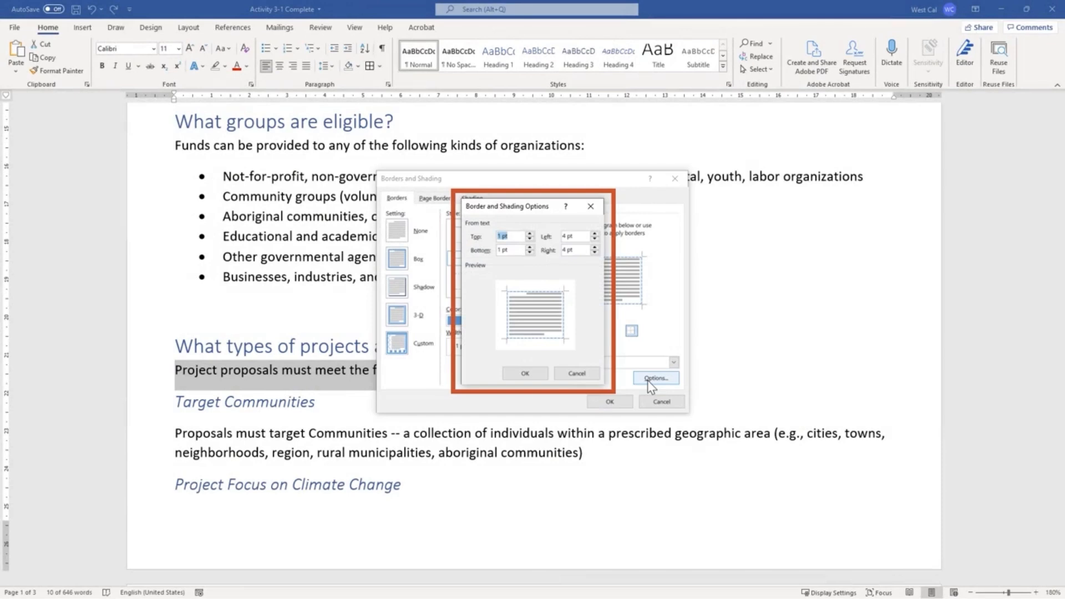
pyautogui.click(525, 373)
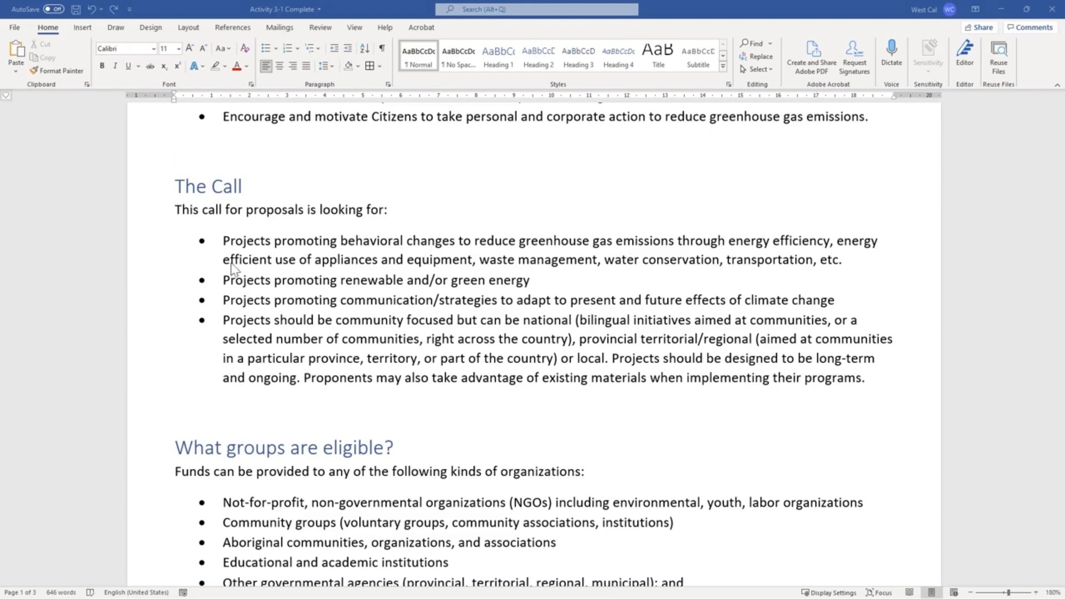
# Select "The Call" heading with its introduction and bullets, and choose a light gold shading fill in Borders and Shading
pyautogui.moveTo(175, 209); pyautogui.dragTo(879, 380)
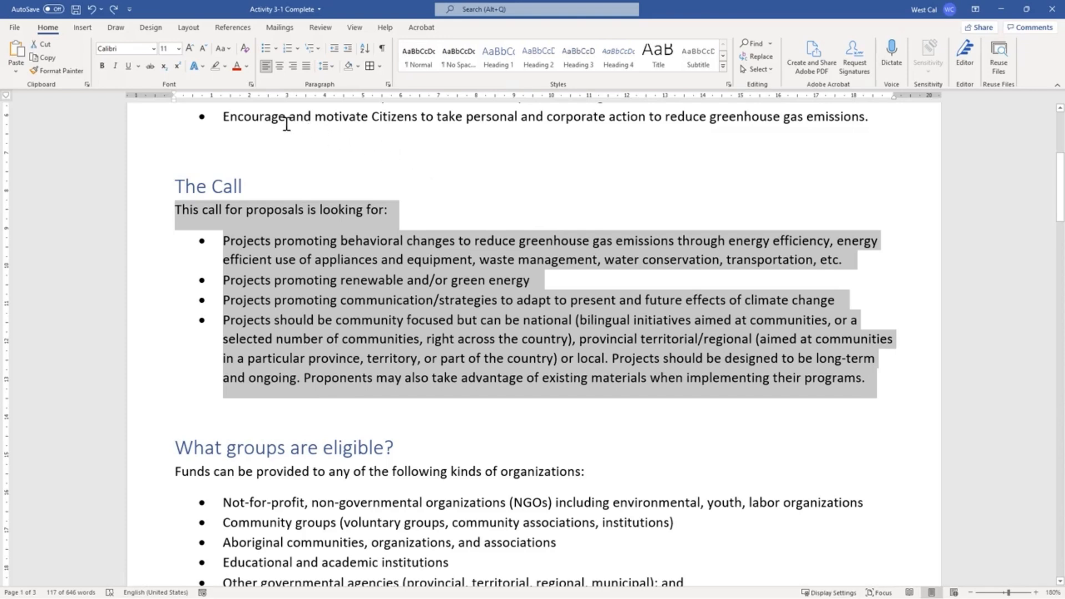
pyautogui.click(357, 67)
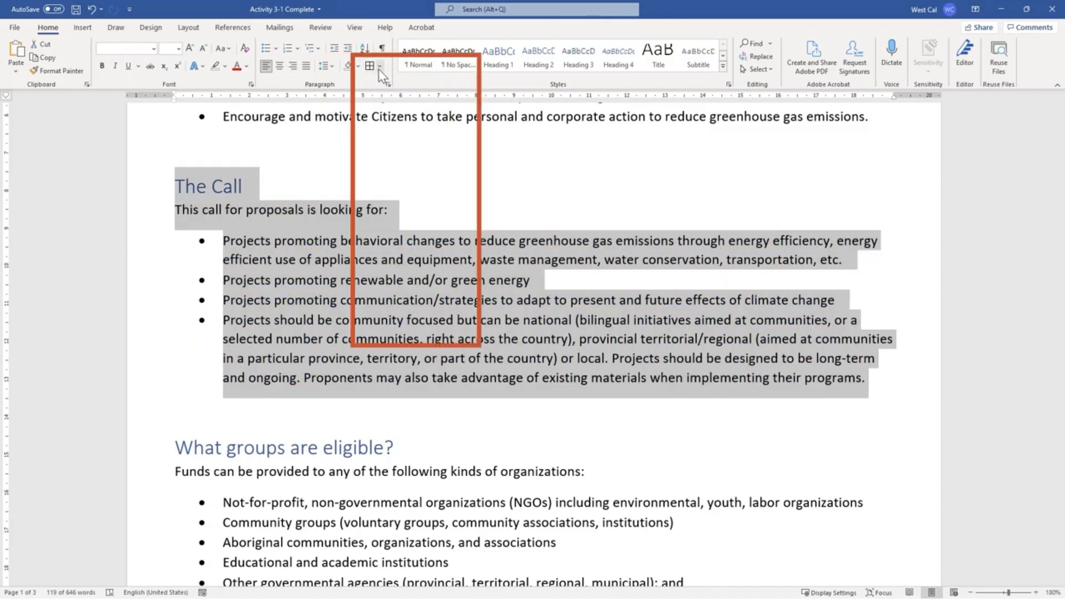
pyautogui.click(379, 66)
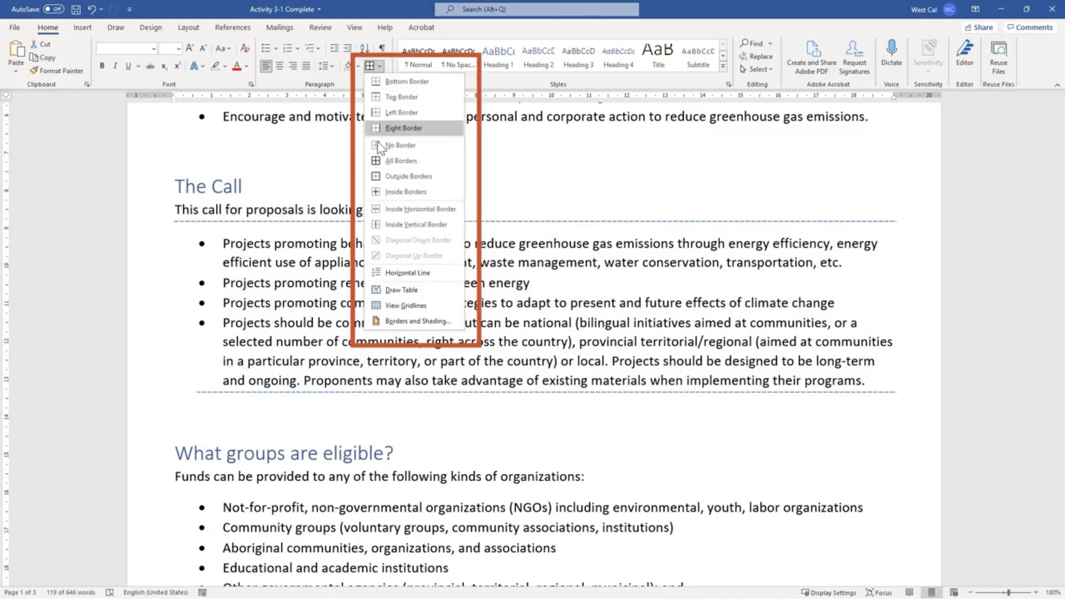
pyautogui.click(411, 320)
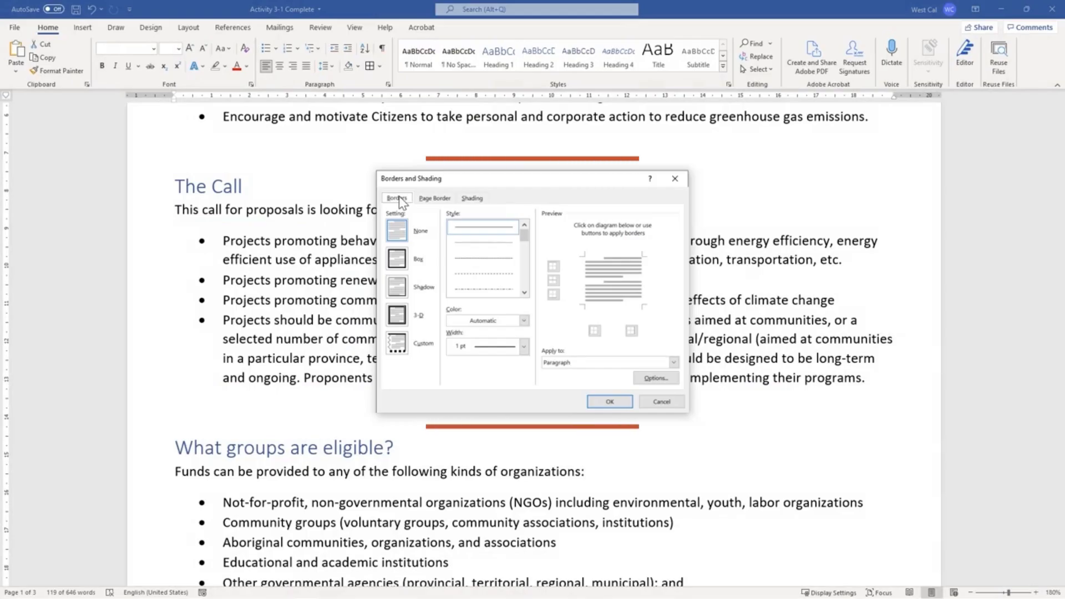
pyautogui.click(433, 199)
pyautogui.click(472, 198)
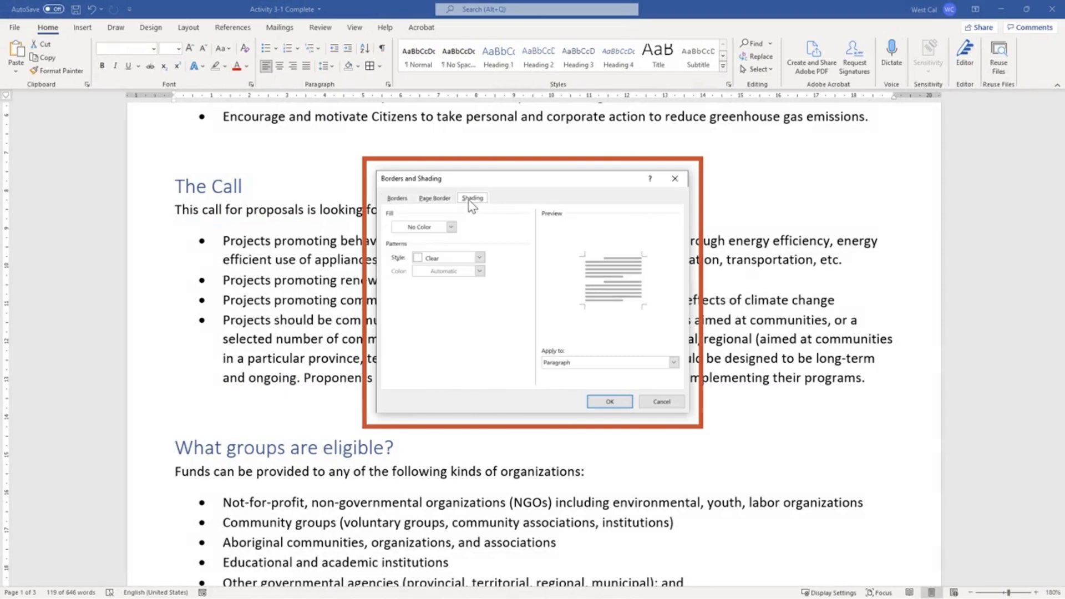
pyautogui.click(451, 227)
pyautogui.click(464, 276)
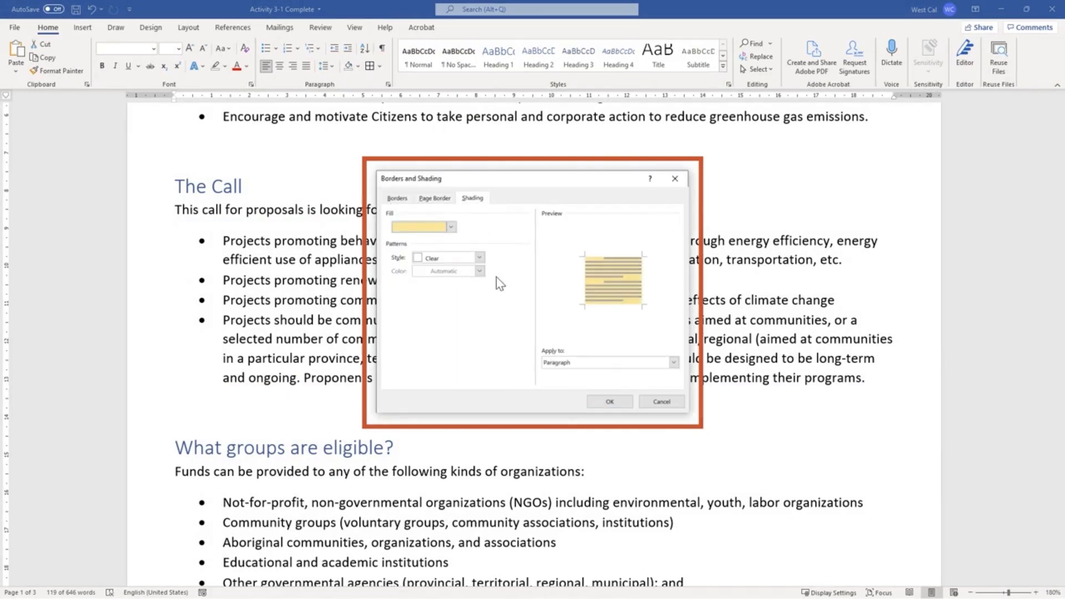
# Add a 10% shading pattern in light gold, applied to the paragraph, and accept the shading settings
pyautogui.click(479, 257)
pyautogui.click(464, 298)
pyautogui.click(480, 271)
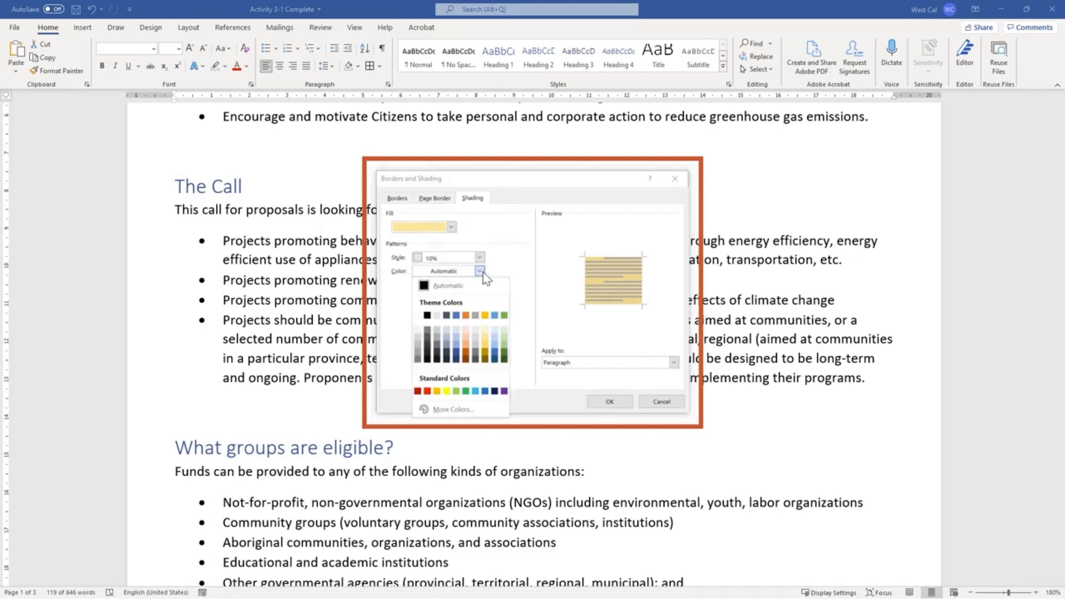
pyautogui.click(486, 321)
pyautogui.click(673, 362)
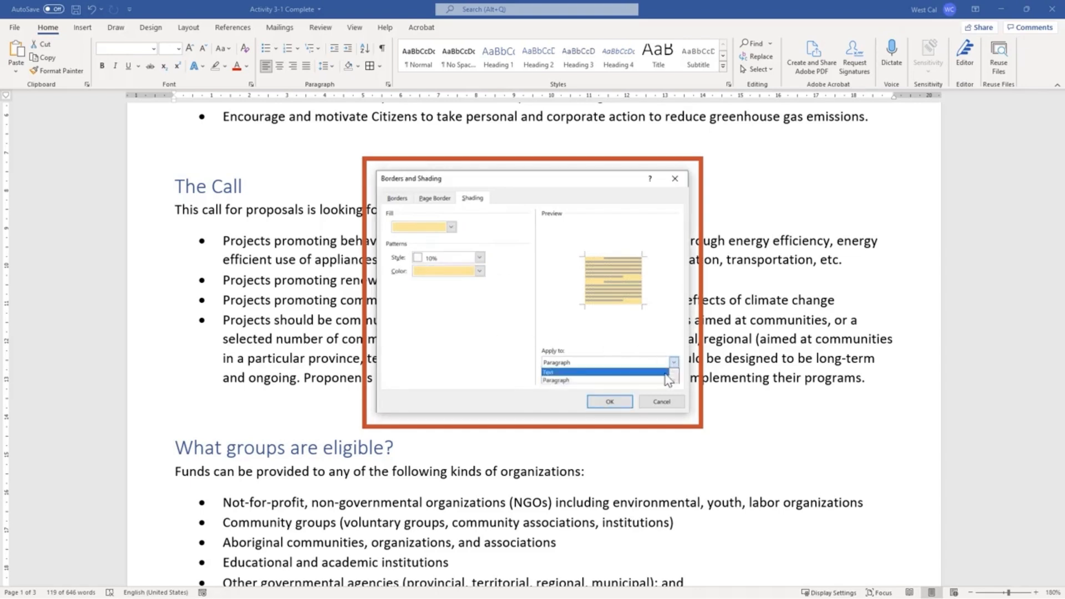
pyautogui.click(666, 384)
pyautogui.click(618, 401)
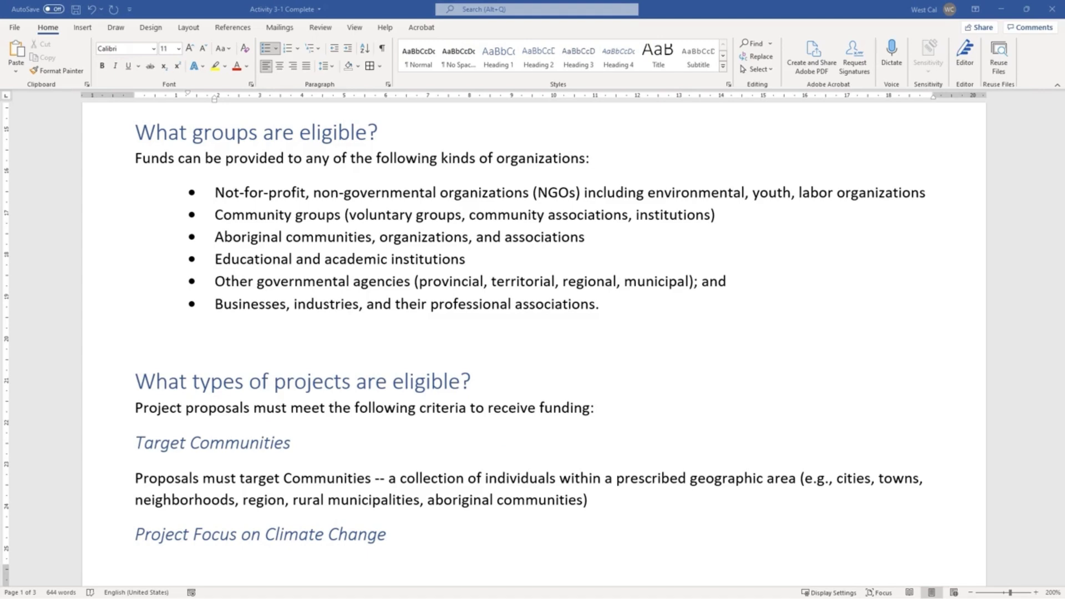
# Try the Heading 1 style on the "Project proposals must meet the following criteria" line, restore Normal, and view the full style gallery
pyautogui.doubleClick(139, 409)
pyautogui.moveTo(244, 411); pyautogui.dragTo(592, 409)
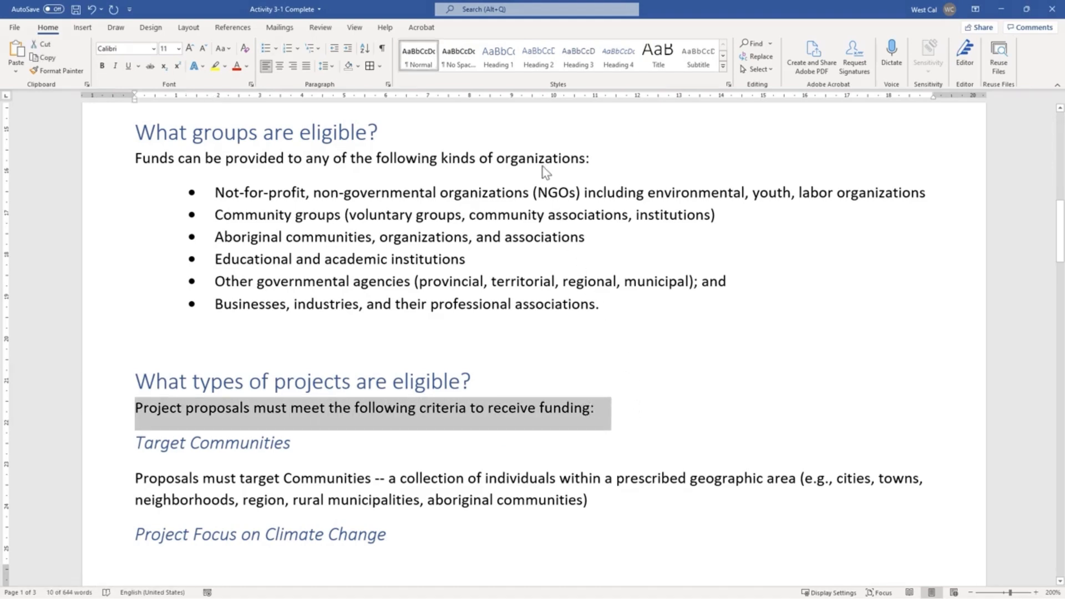
pyautogui.click(502, 64)
pyautogui.click(432, 65)
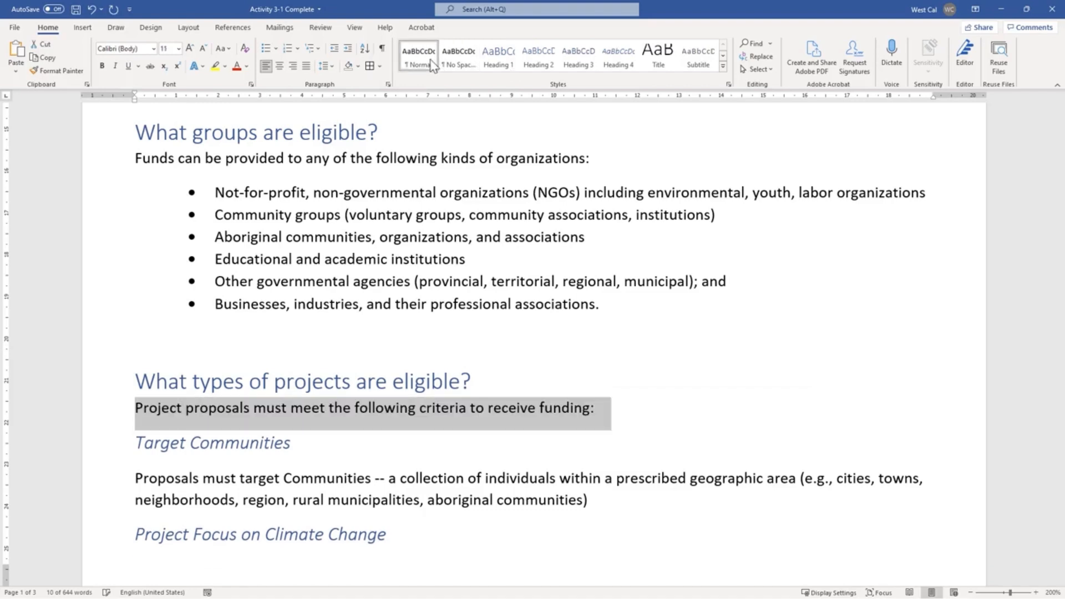
pyautogui.click(640, 408)
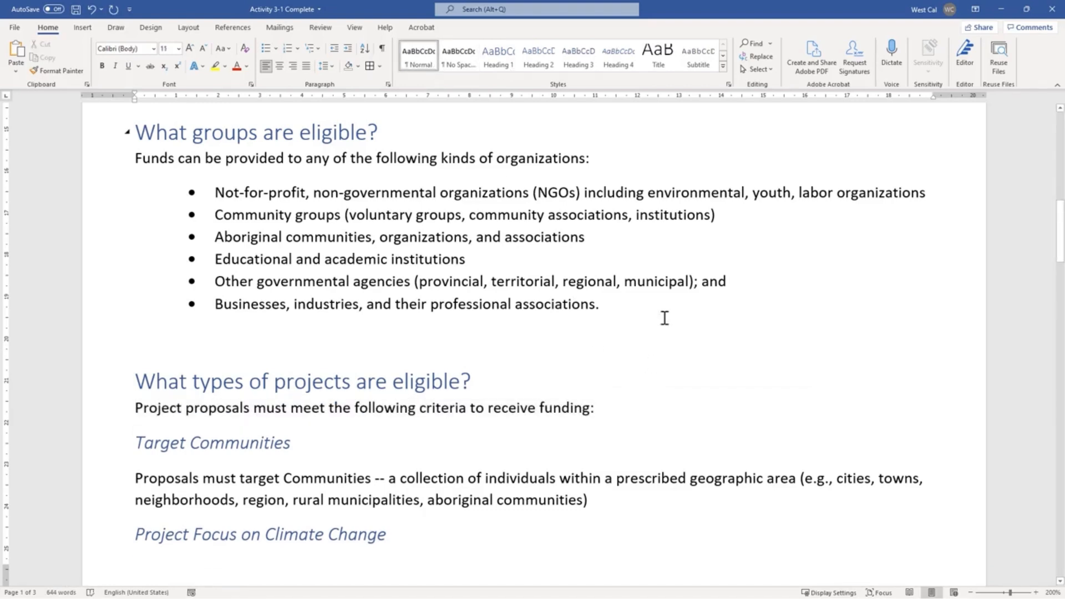
pyautogui.click(724, 67)
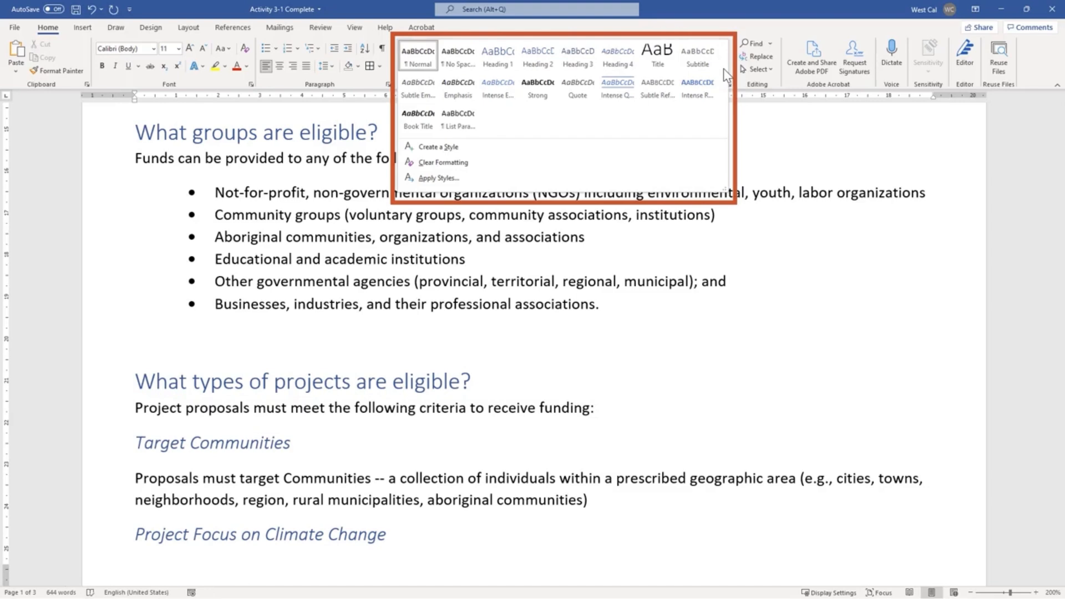
pyautogui.click(723, 387)
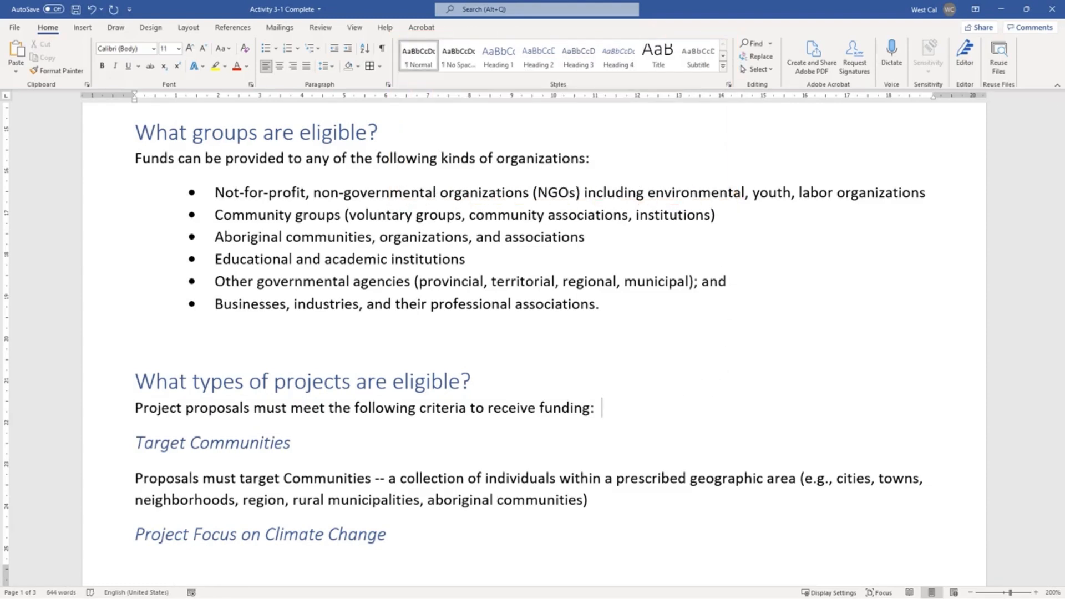
# Try the style set with large green headings on the document, undo it, and expand the full list of style sets
pyautogui.click(146, 23)
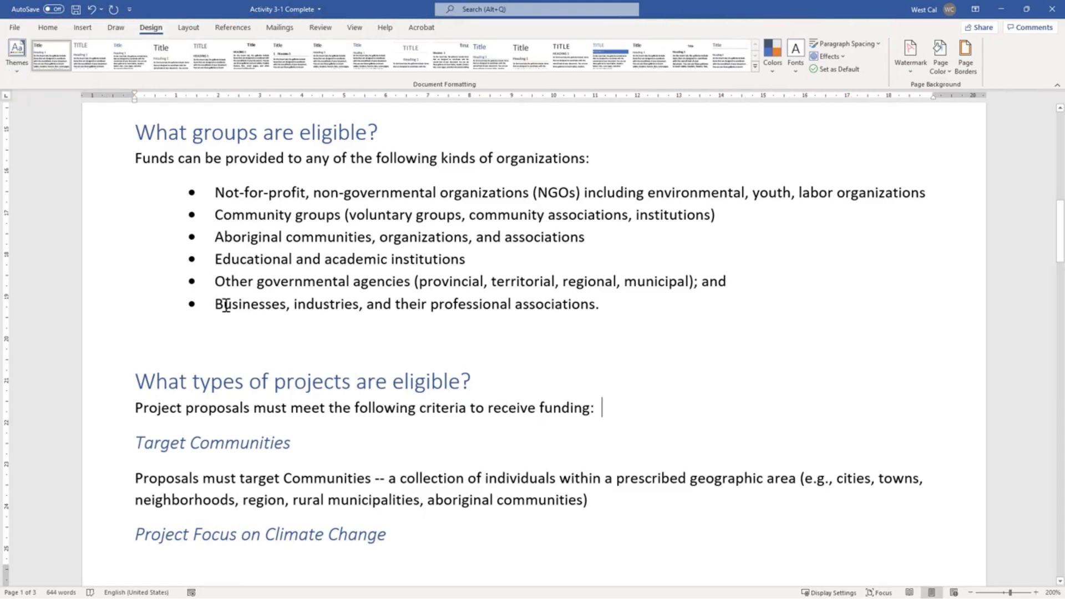
pyautogui.moveTo(217, 304); pyautogui.dragTo(607, 309)
pyautogui.click(173, 61)
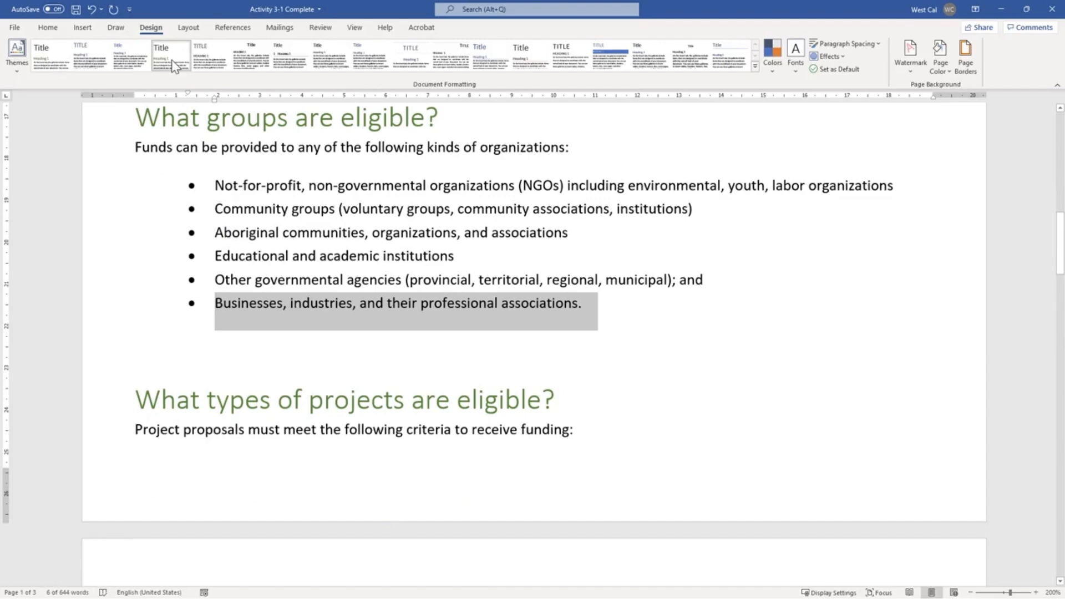
pyautogui.hotkey('ctrl', 'z')
pyautogui.click(540, 305)
pyautogui.scroll(2, 539, 305)
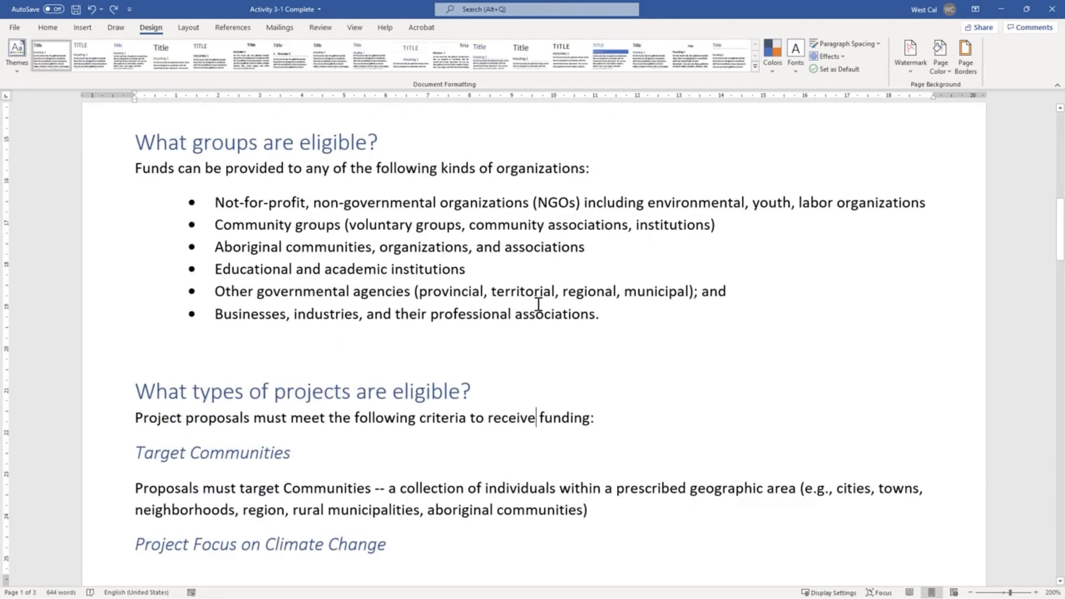
pyautogui.click(755, 66)
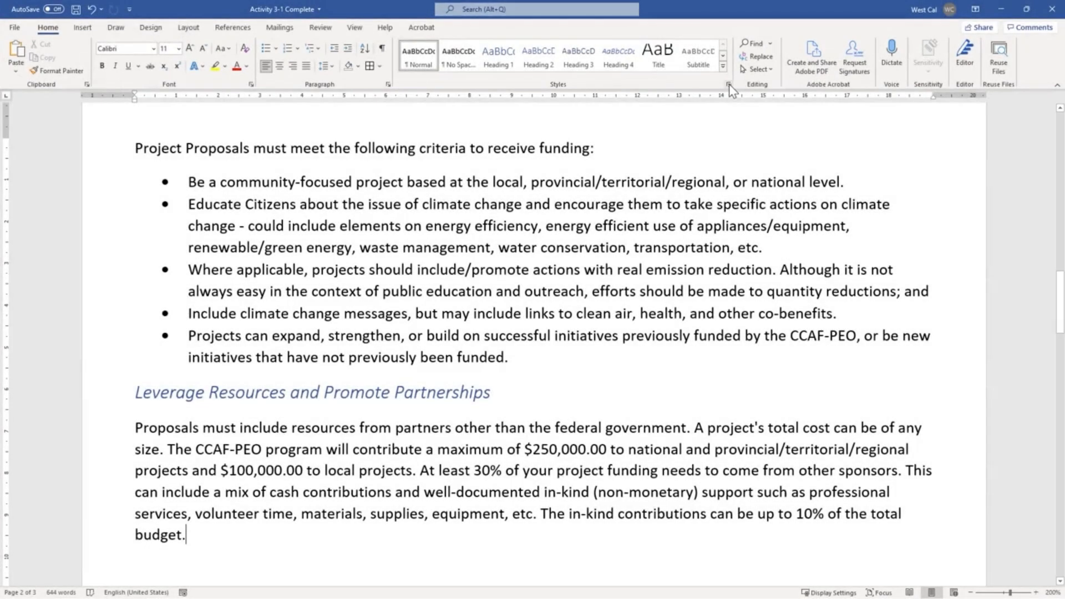
# Display the Styles pane and reposition it slightly higher over the document
pyautogui.click(730, 84)
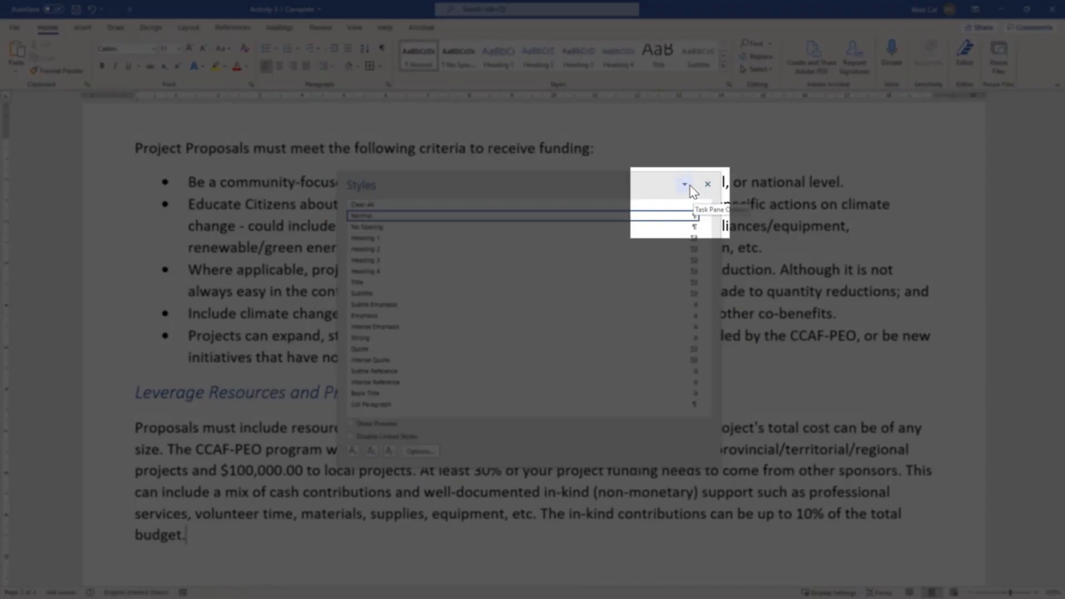
pyautogui.click(685, 185)
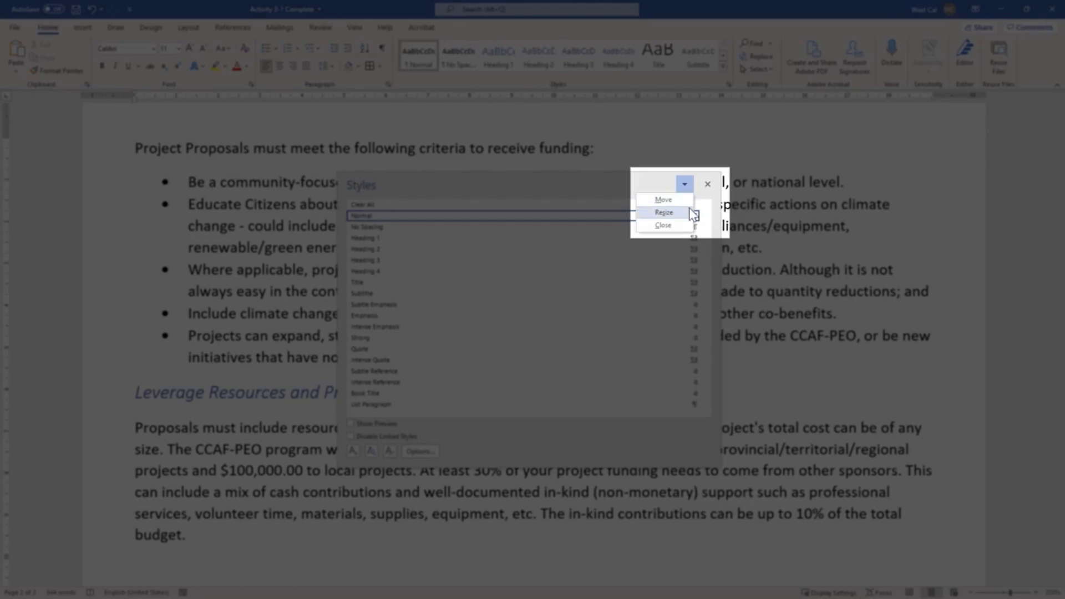
pyautogui.click(587, 186)
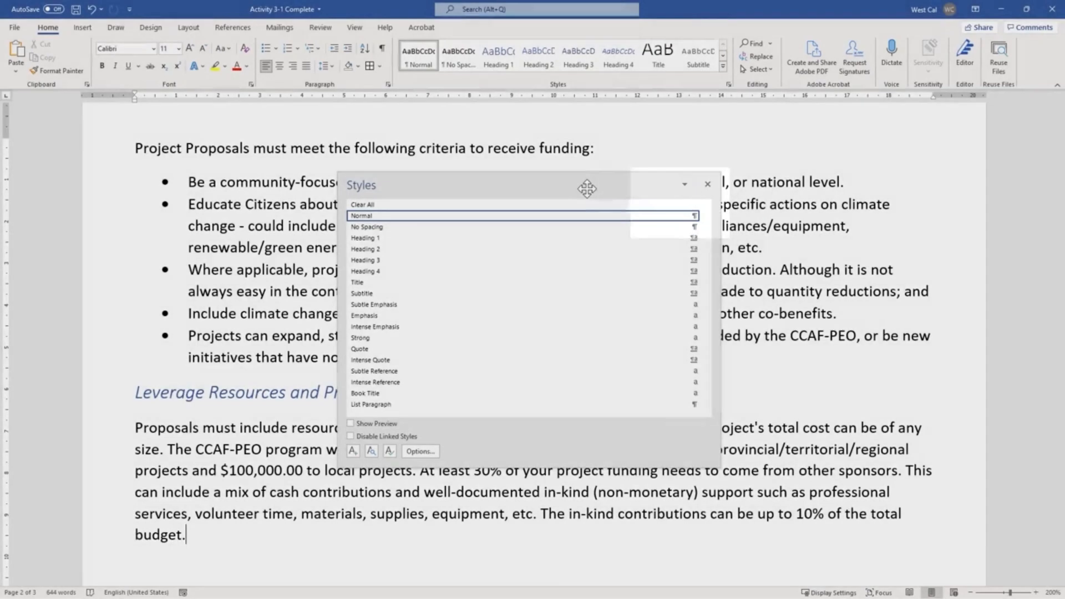
pyautogui.moveTo(570, 182); pyautogui.dragTo(549, 158)
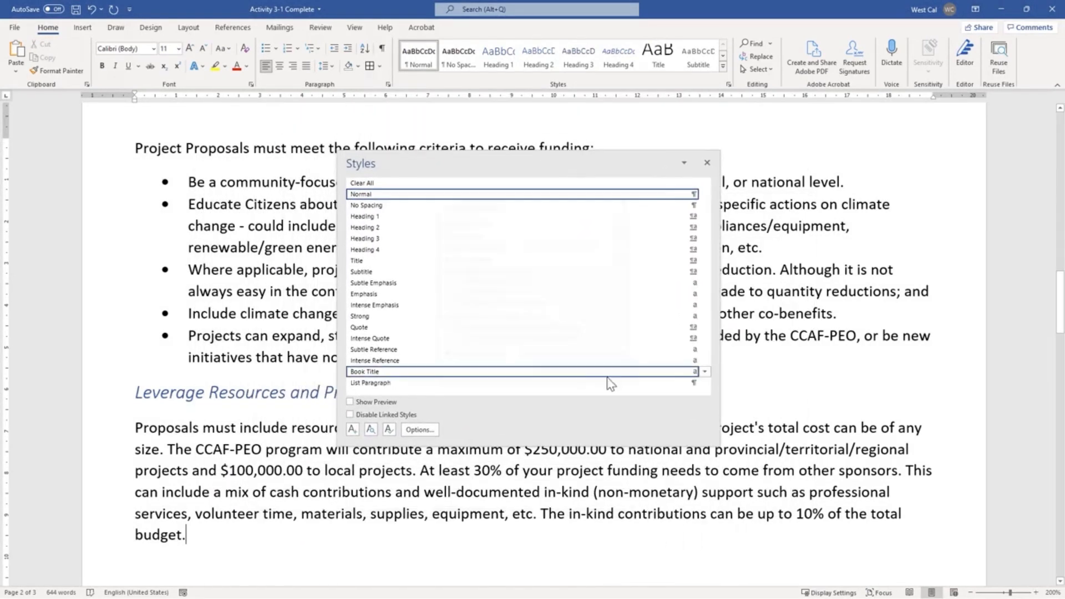
pyautogui.click(705, 162)
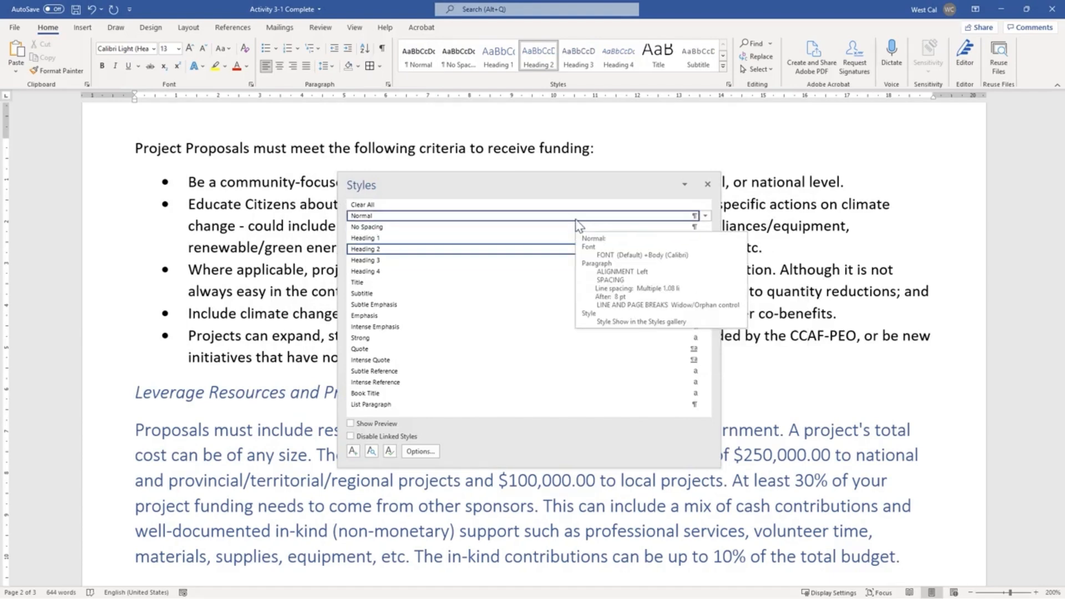
# Return the paragraph under "Leverage Resources and Promote Partnerships" to the Normal style and turn off Disable Linked Styles
pyautogui.click(576, 220)
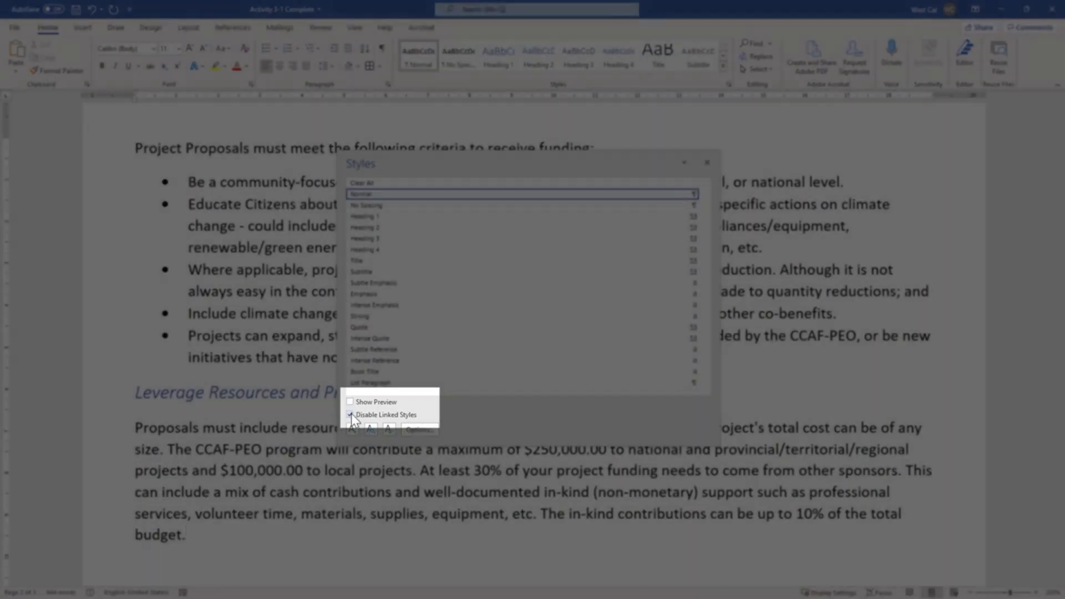
pyautogui.click(352, 414)
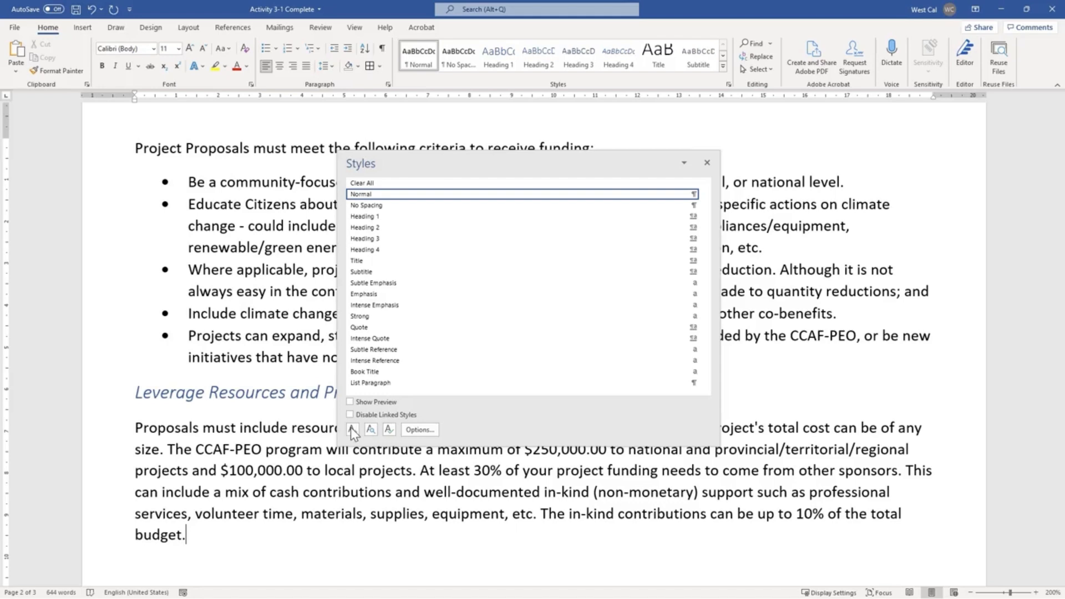
# Look at the new style settings, Style Inspector, Manage Styles and style pane options without changing anything
pyautogui.click(350, 428)
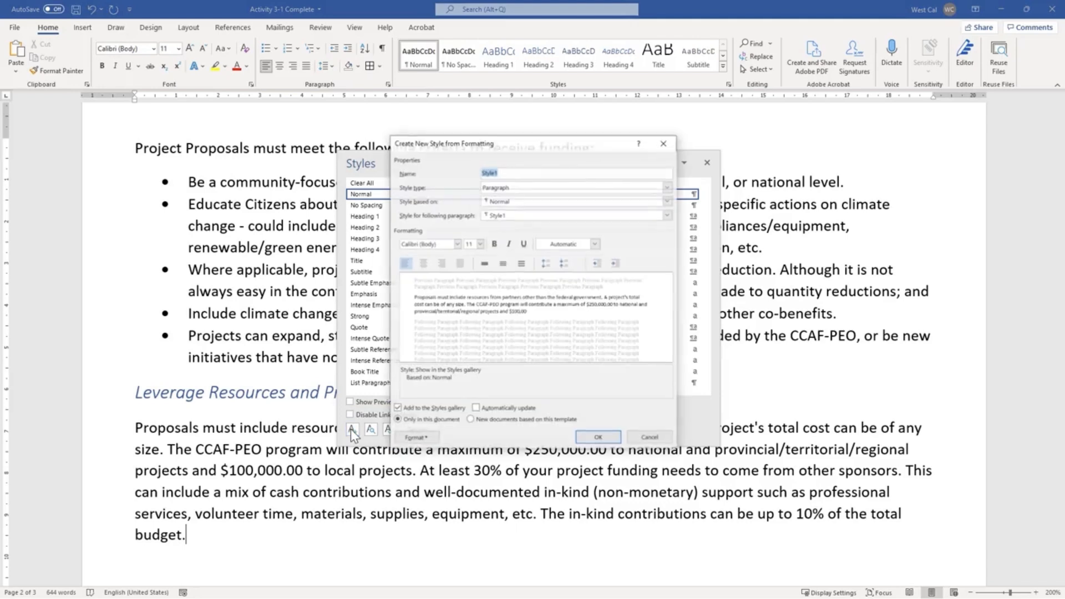
pyautogui.press('Escape')
pyautogui.click(372, 430)
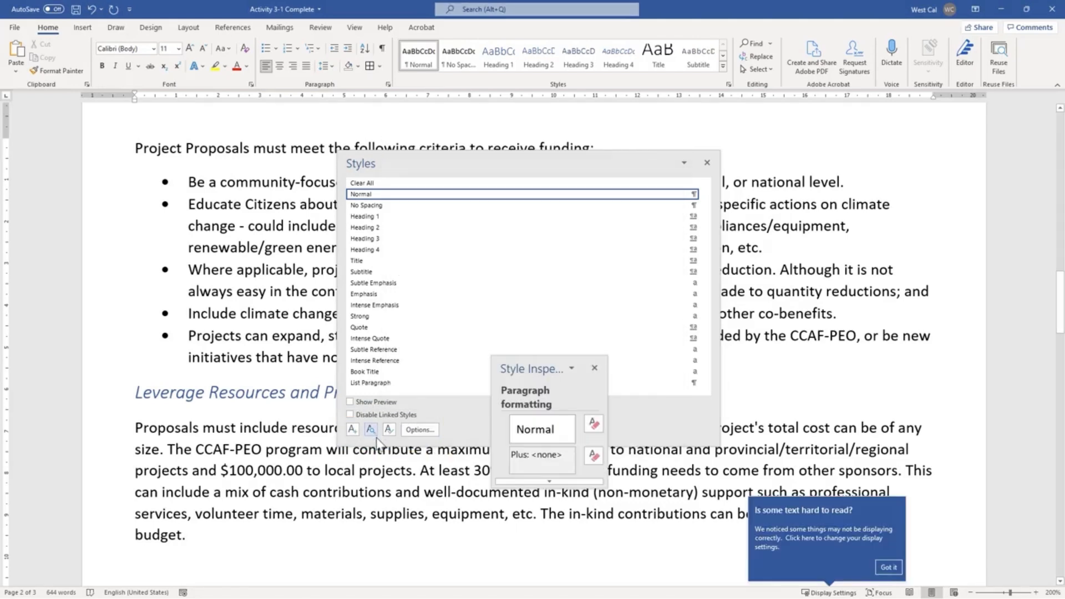
pyautogui.click(391, 431)
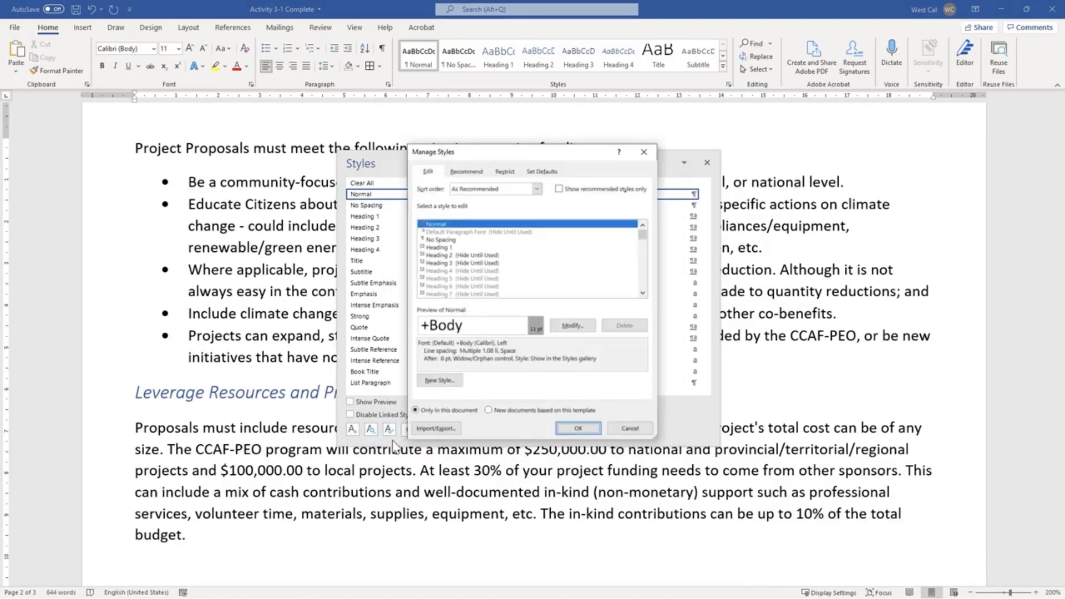
pyautogui.press('Escape')
pyautogui.click(424, 431)
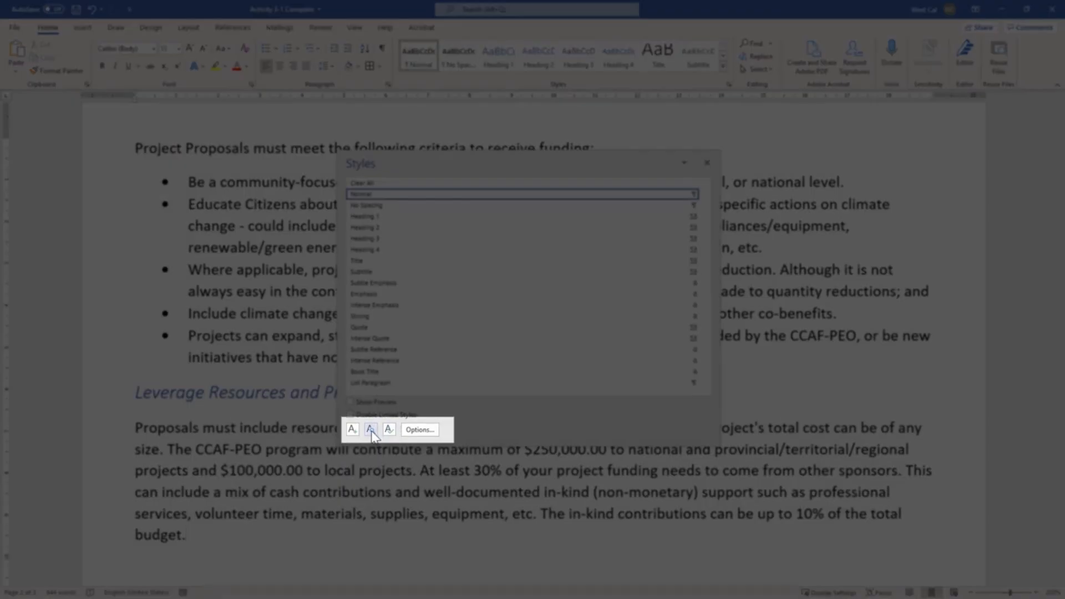
# Inspect the formatting of the paragraph under "Leverage Resources and Promote Partnerships" in the Style Inspector, including the options for its Normal style
pyautogui.click(371, 431)
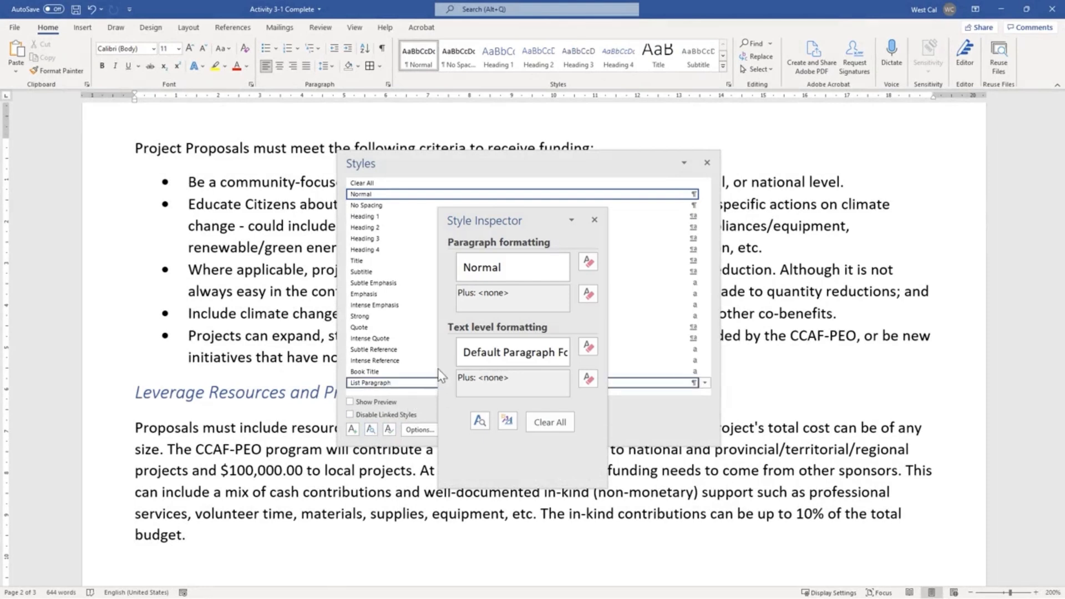
pyautogui.moveTo(564, 271)
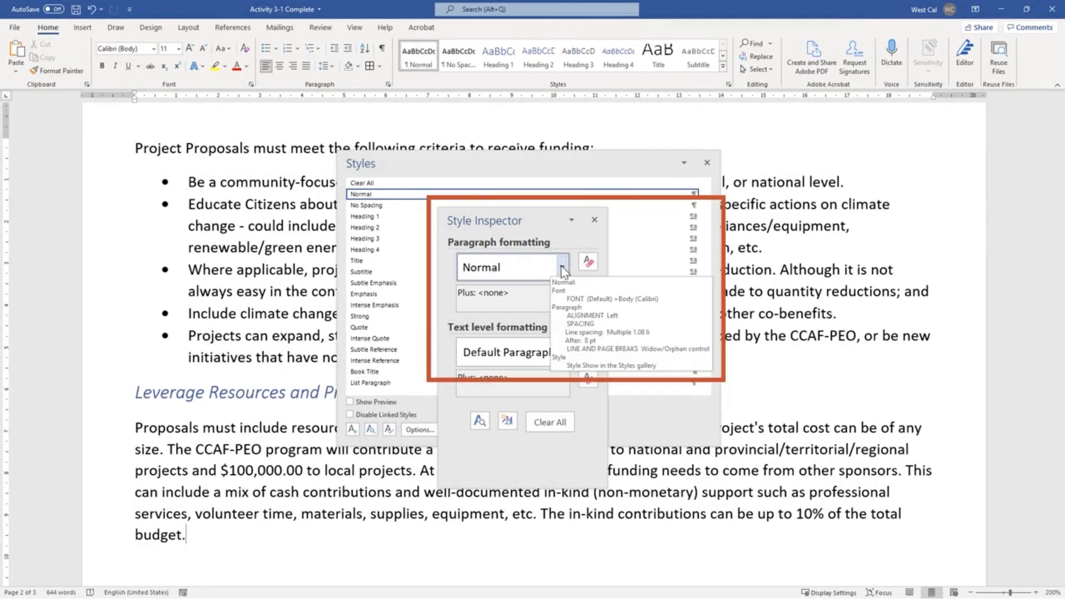
pyautogui.click(563, 268)
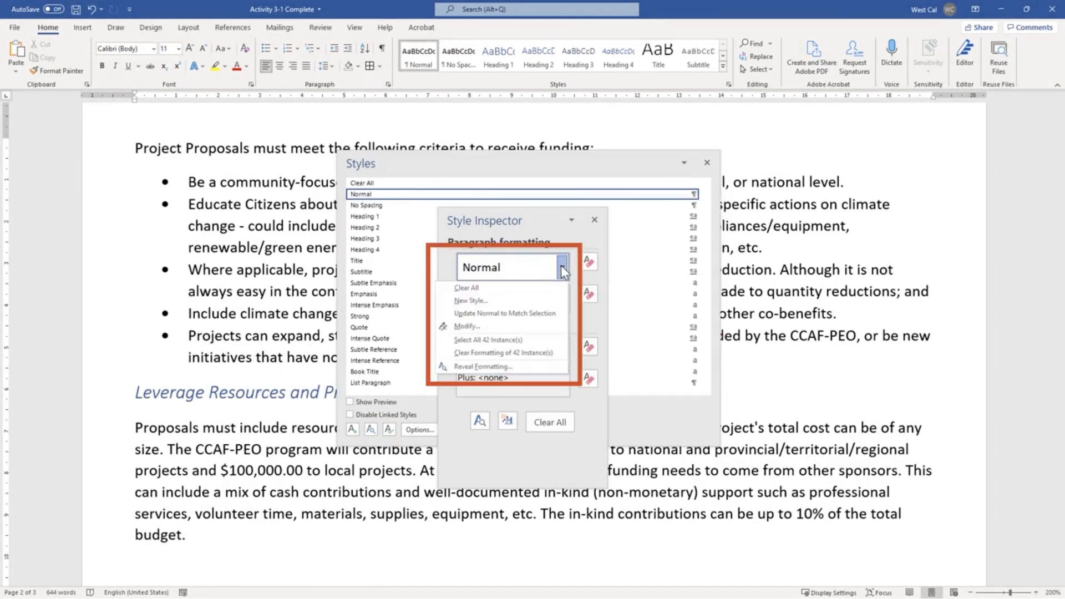
pyautogui.click(563, 269)
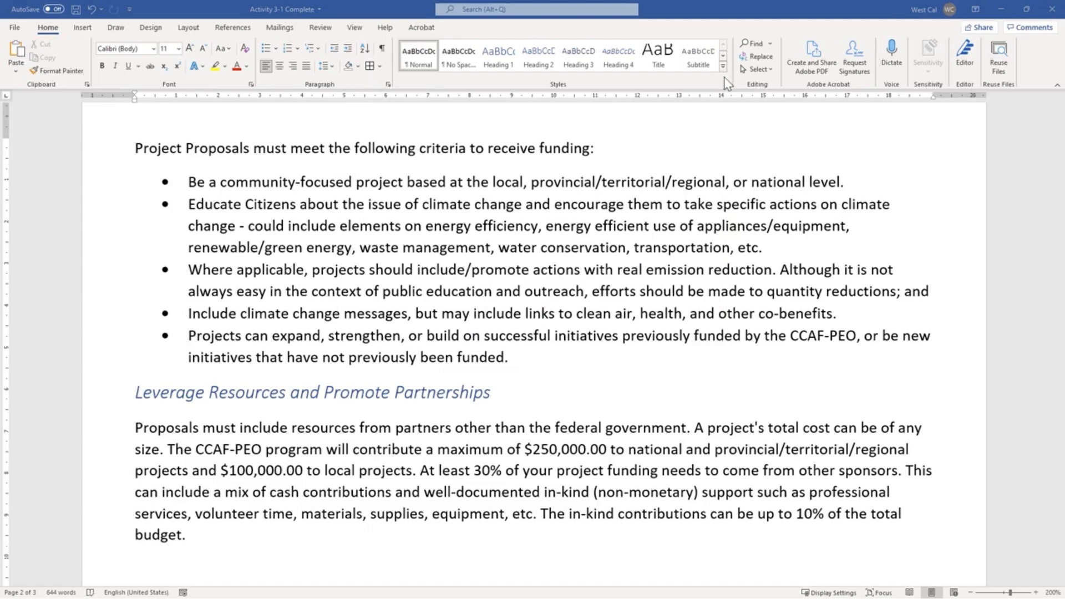
# Try the Heading 4 style on the paragraph under "Leverage Resources and Promote Partnerships" using Apply Styles, and undo it
pyautogui.click(724, 69)
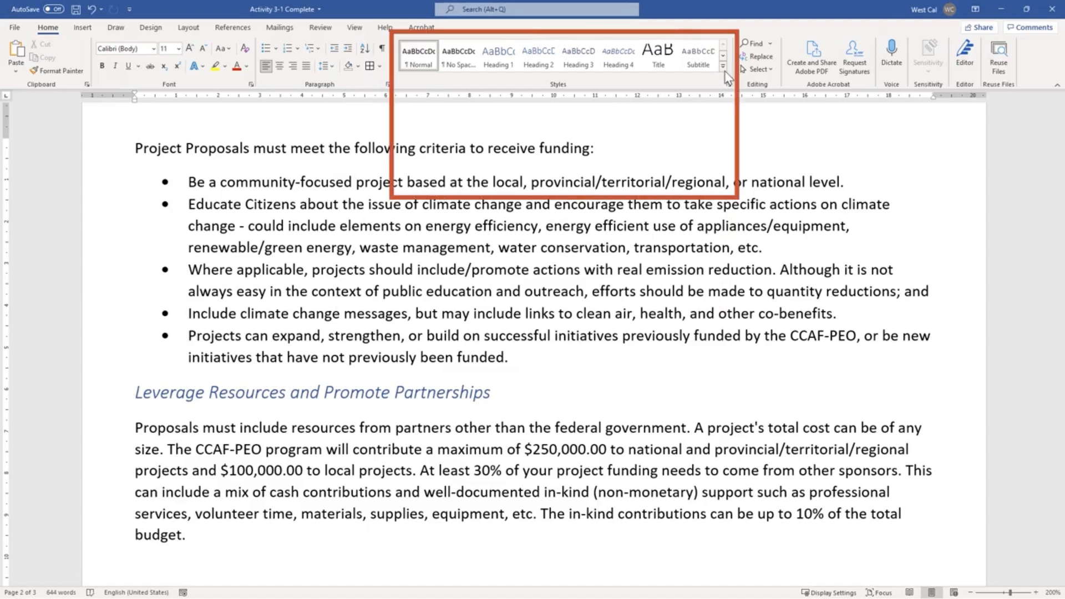
pyautogui.click(723, 67)
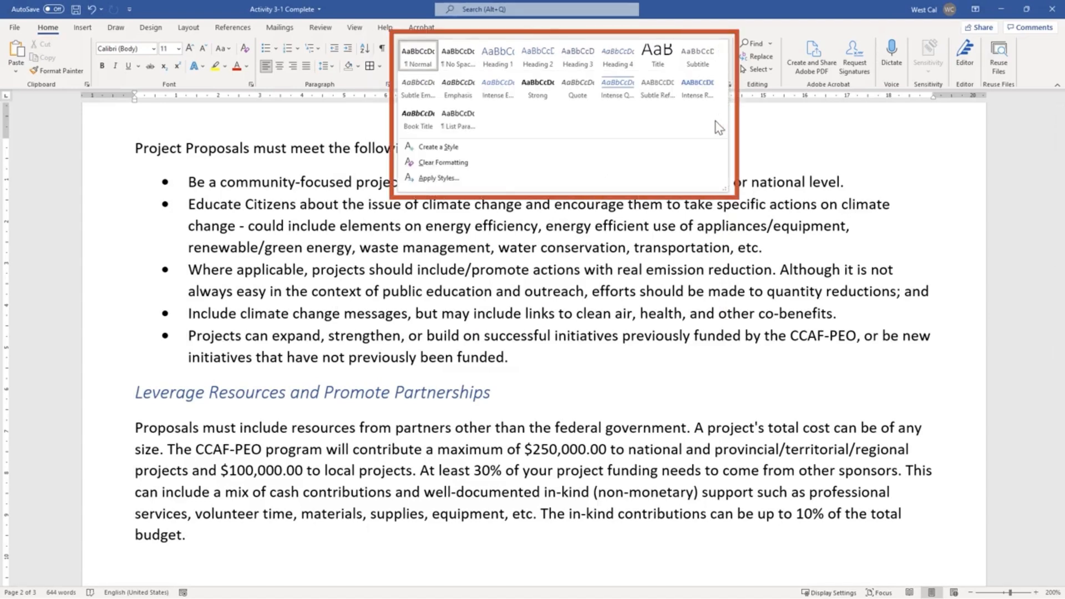
pyautogui.click(504, 179)
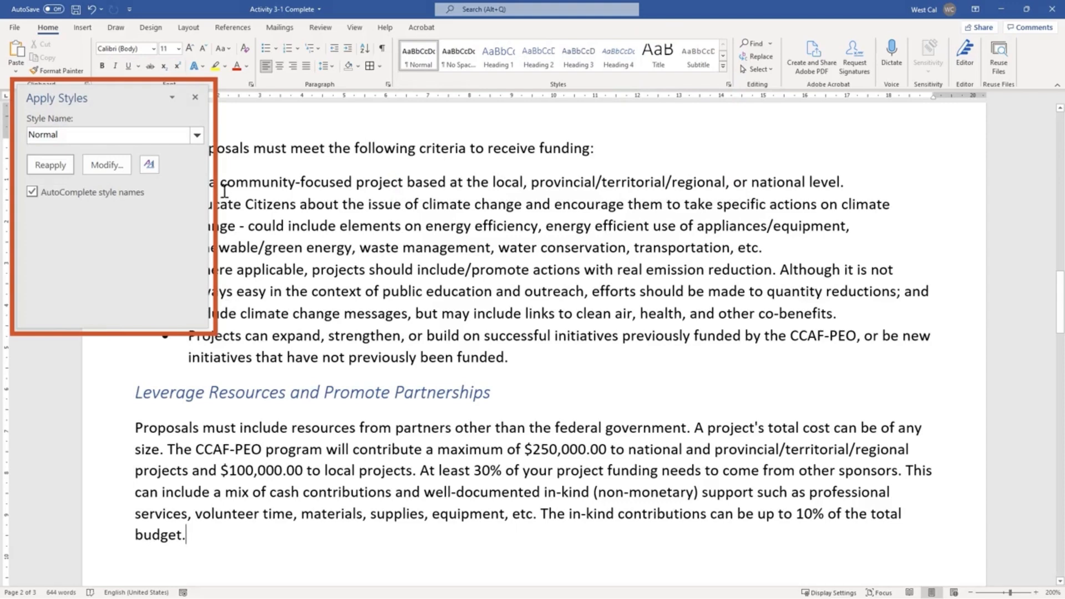
pyautogui.click(197, 136)
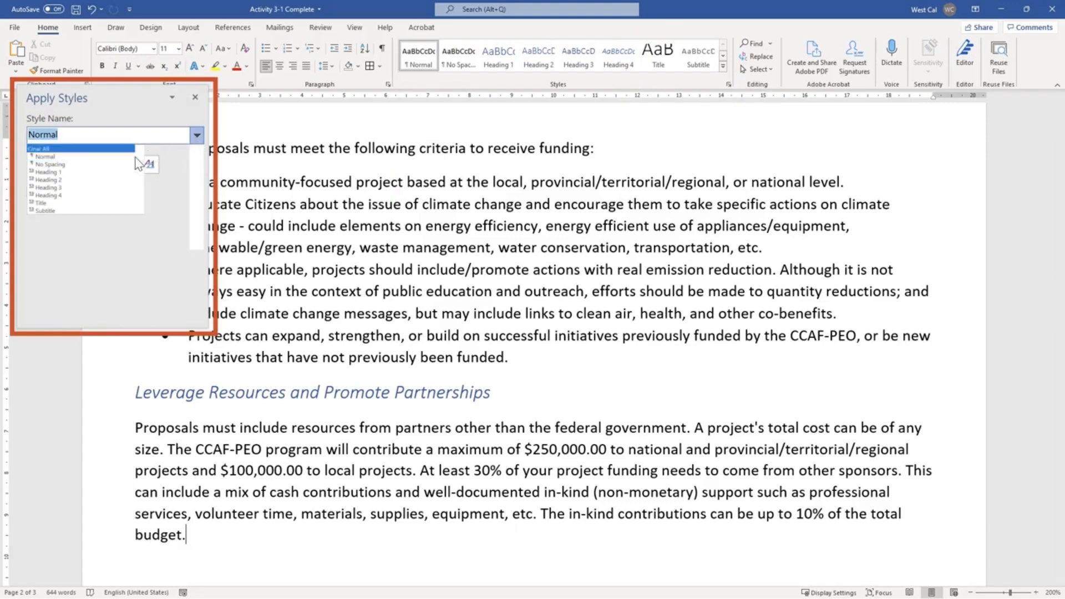
pyautogui.click(131, 195)
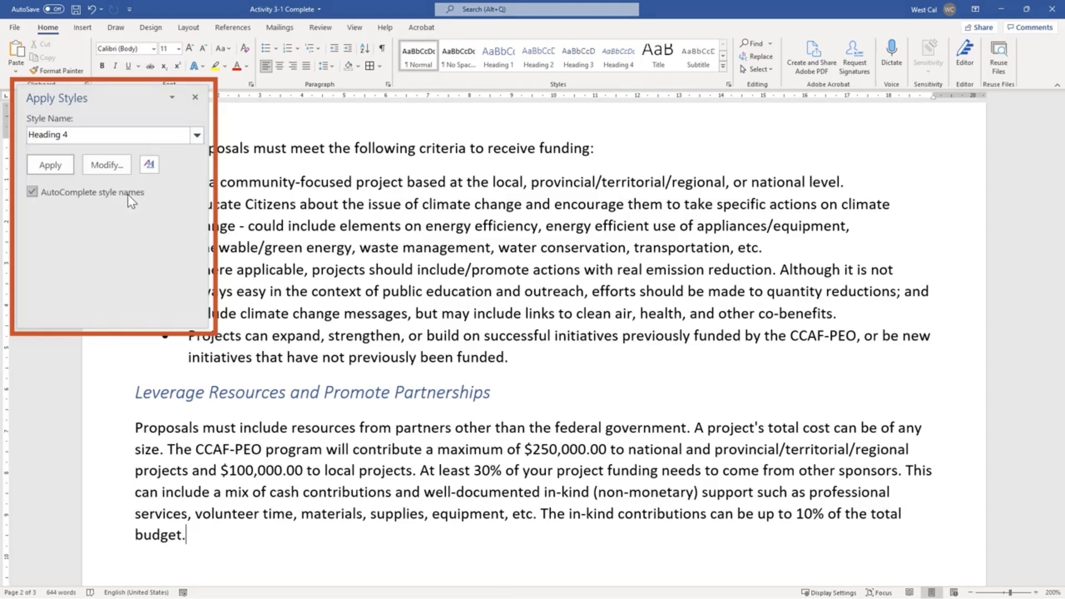
pyautogui.hotkey('ctrl', 'z')
pyautogui.click(194, 98)
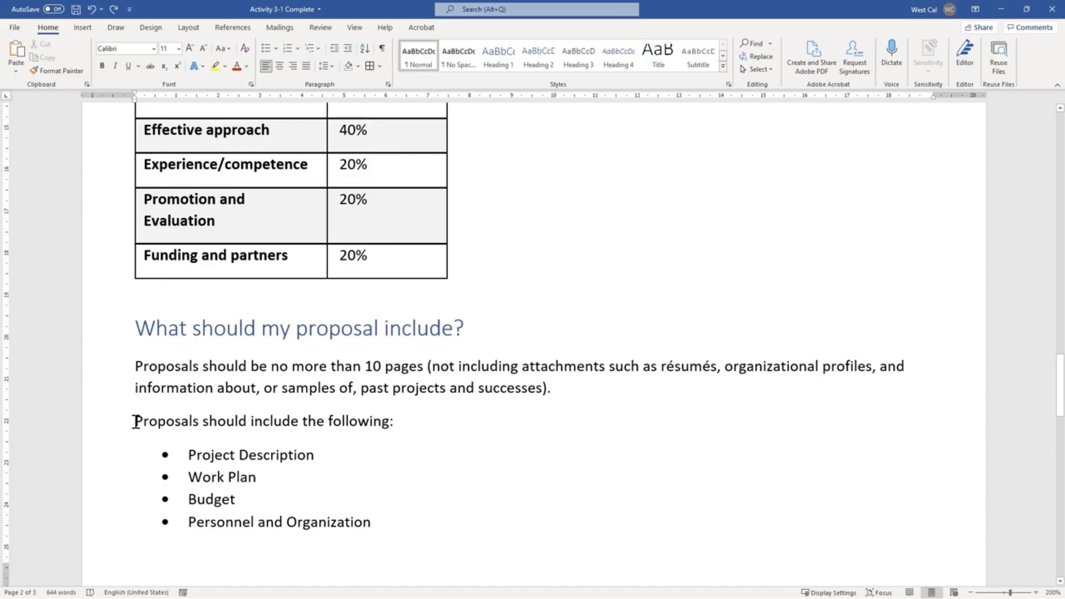
# Apply the Heading 4 style to the line "Proposals should include the following:" and add "items as listed" before its colon
pyautogui.moveTo(135, 423); pyautogui.dragTo(394, 424)
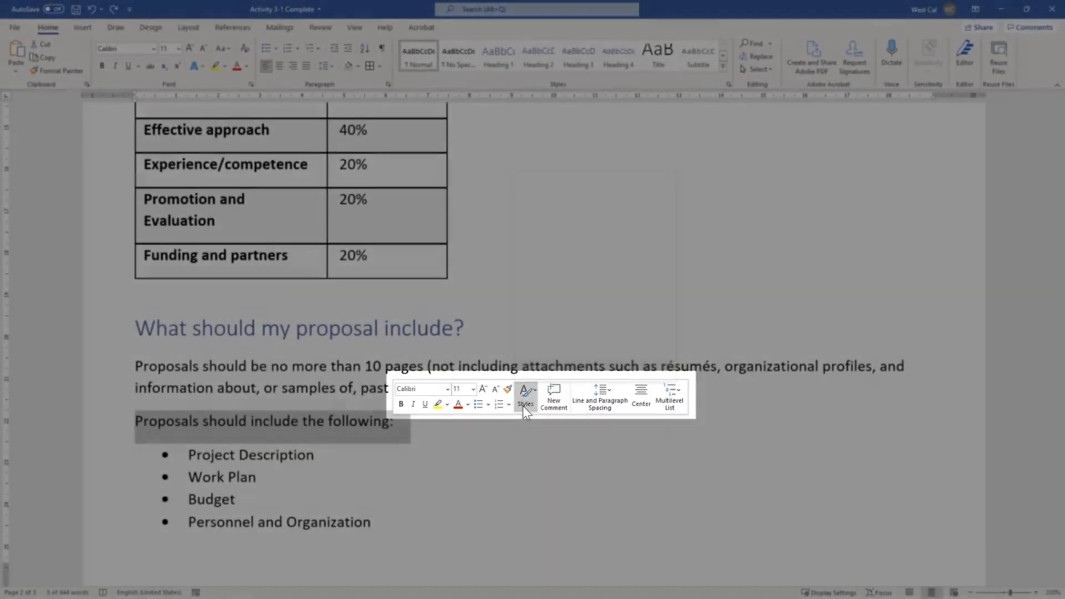
pyautogui.click(524, 405)
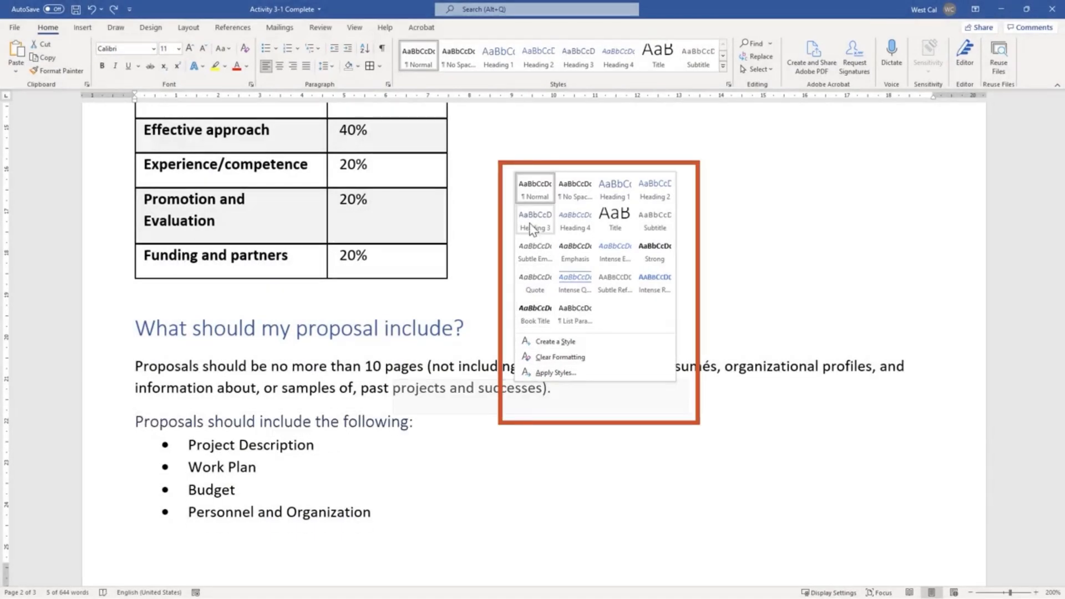
pyautogui.click(573, 228)
pyautogui.write('items as lis')
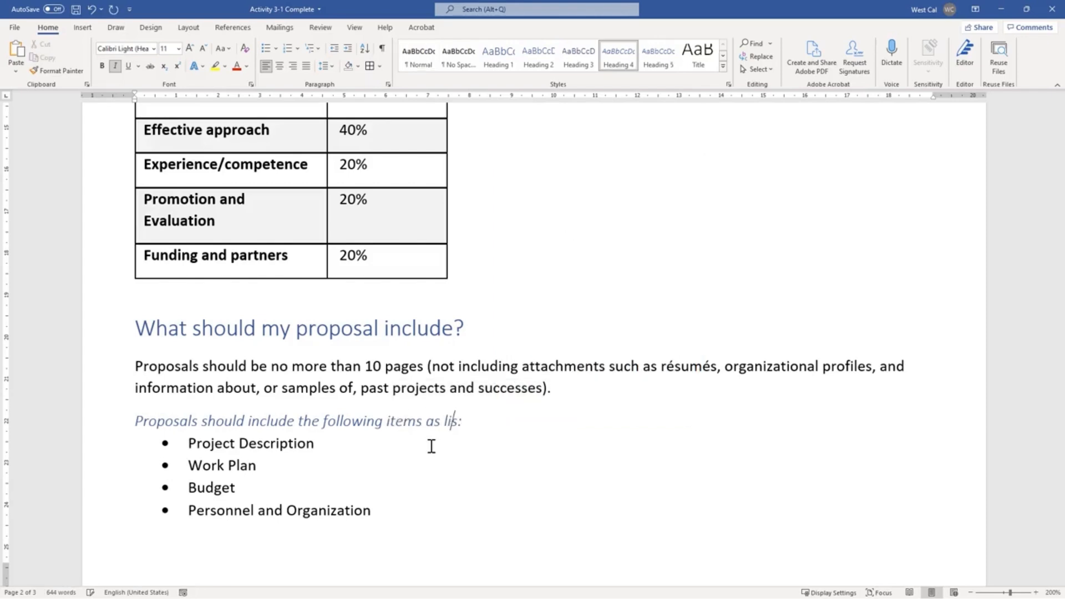
pyautogui.write('ted')
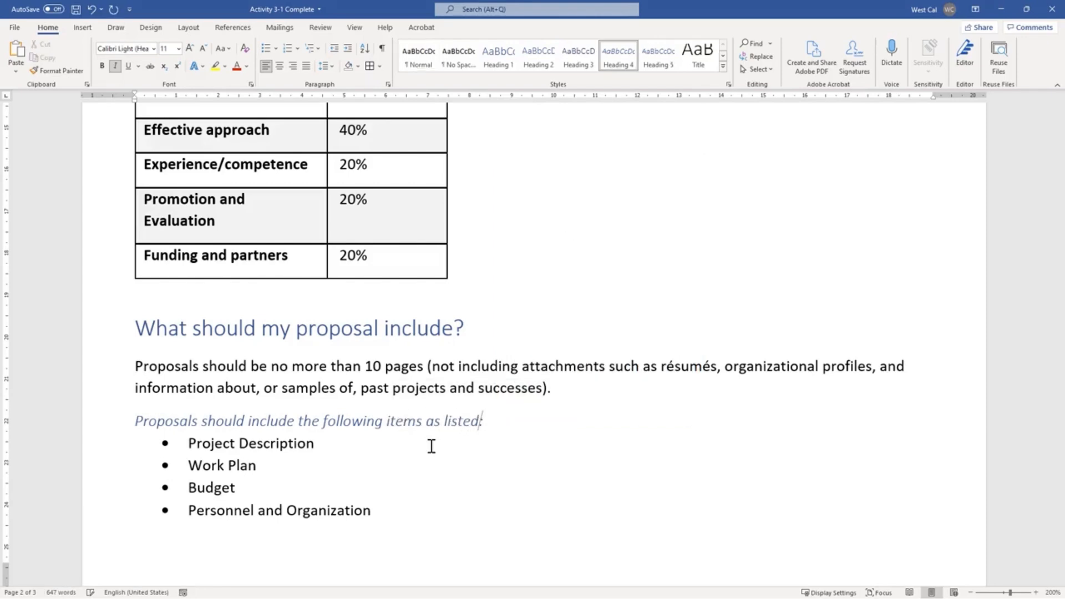